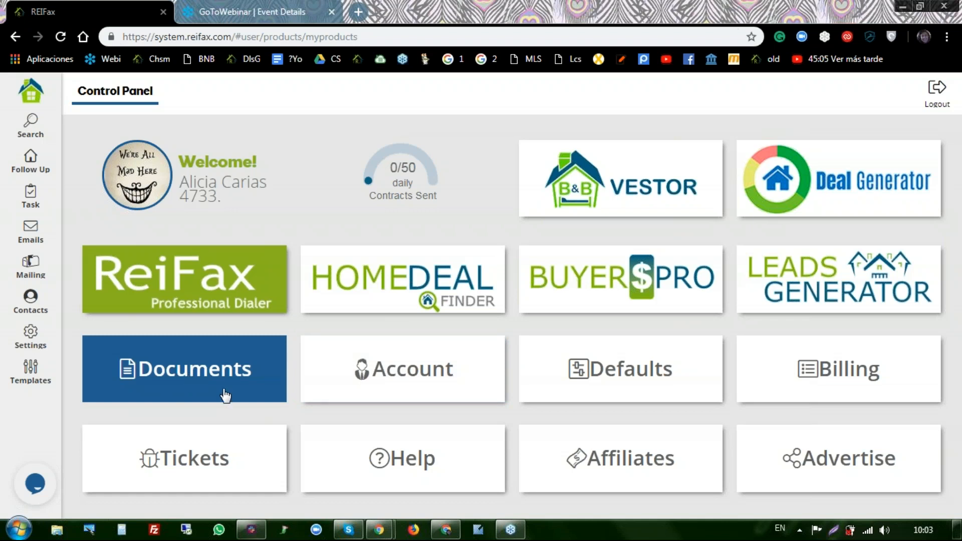
# - Open the property search form, which starts with State Florida and County Broward as parameters
pyautogui.click(195, 459)
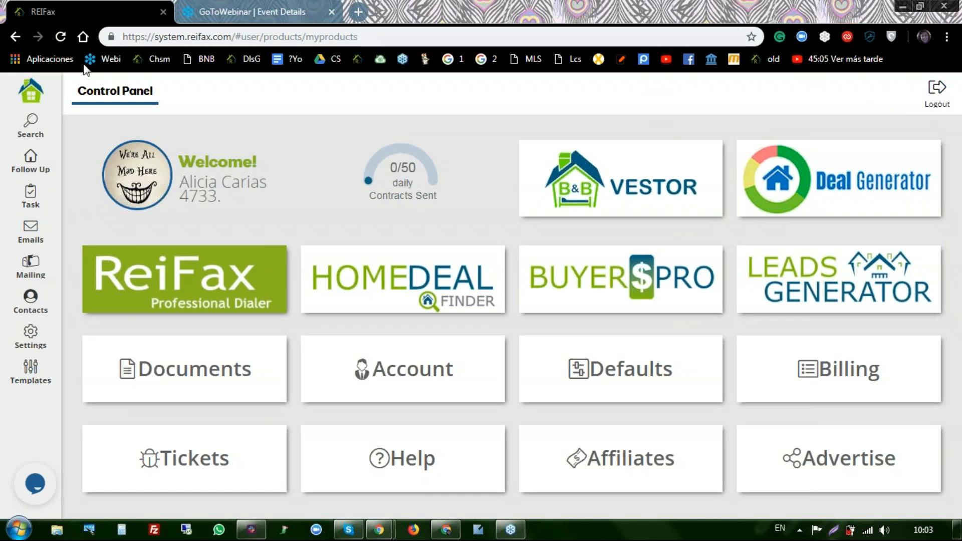
pyautogui.click(30, 133)
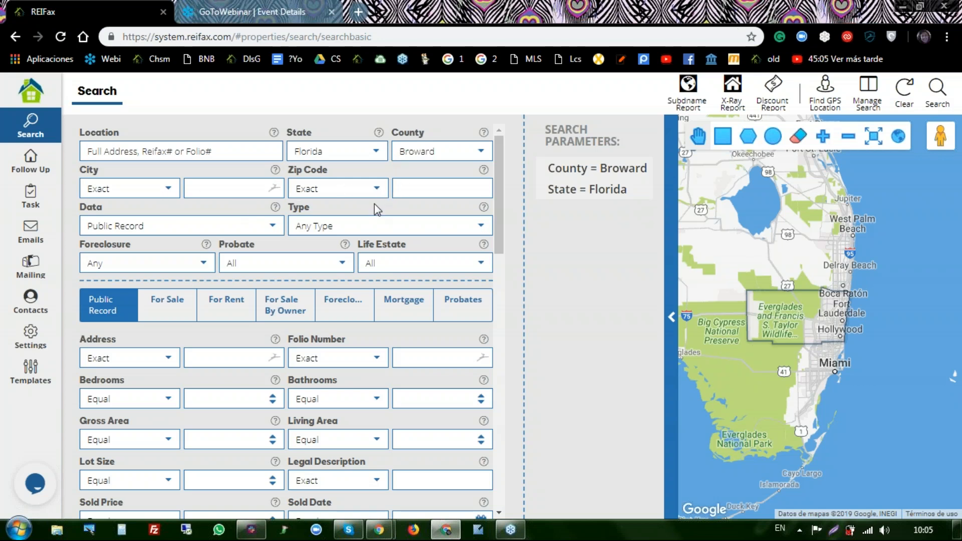
# - Limit the search to For Sale data, Pre-Foreclosed foreclosure status and Probate set to No
pyautogui.click(274, 230)
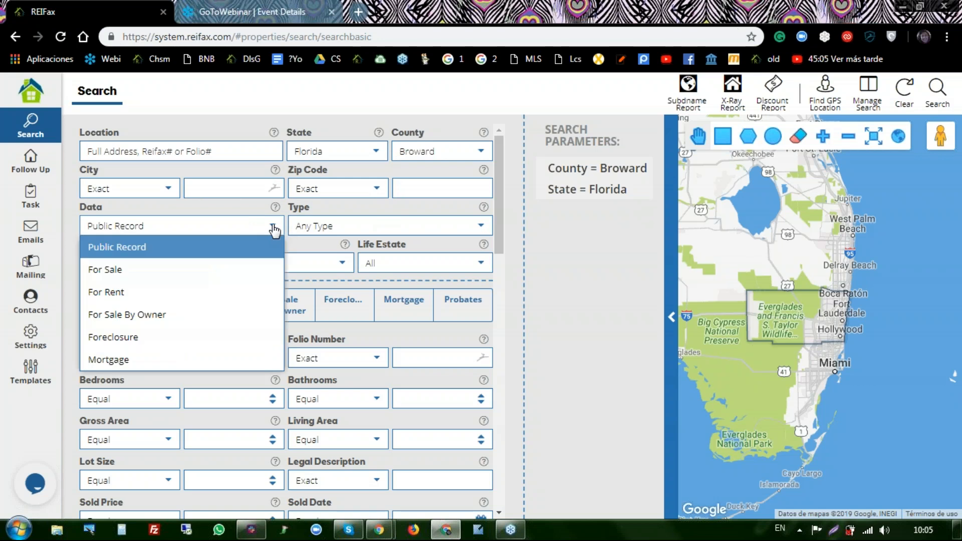
pyautogui.click(199, 274)
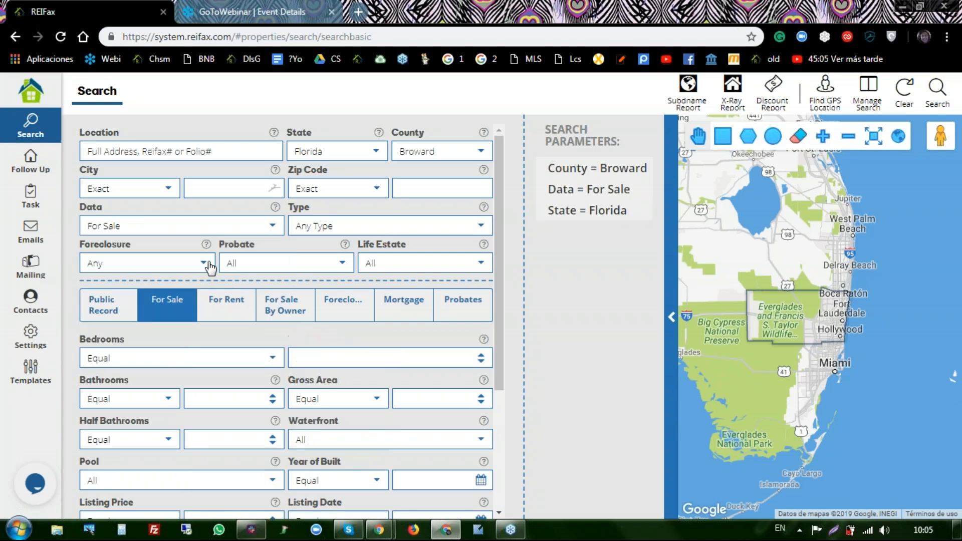
pyautogui.click(207, 269)
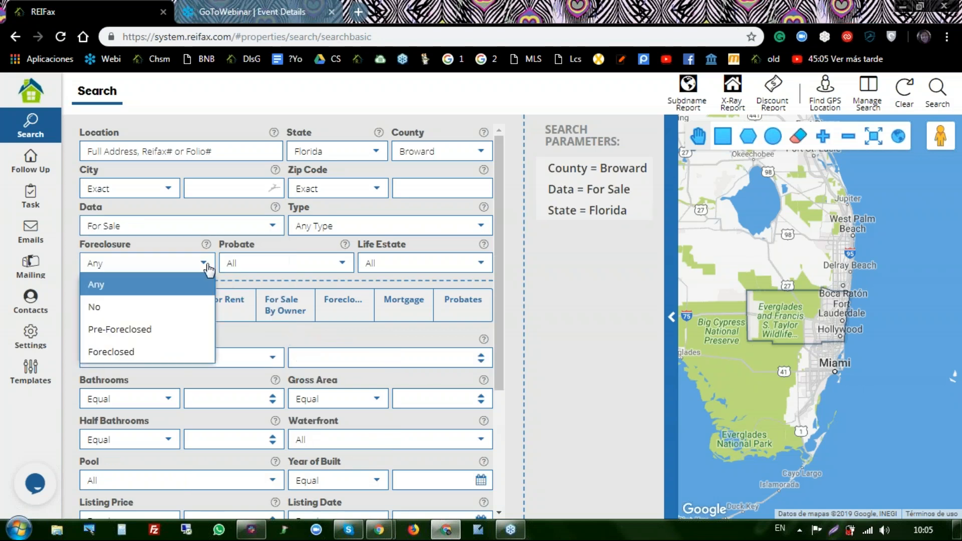
pyautogui.click(167, 331)
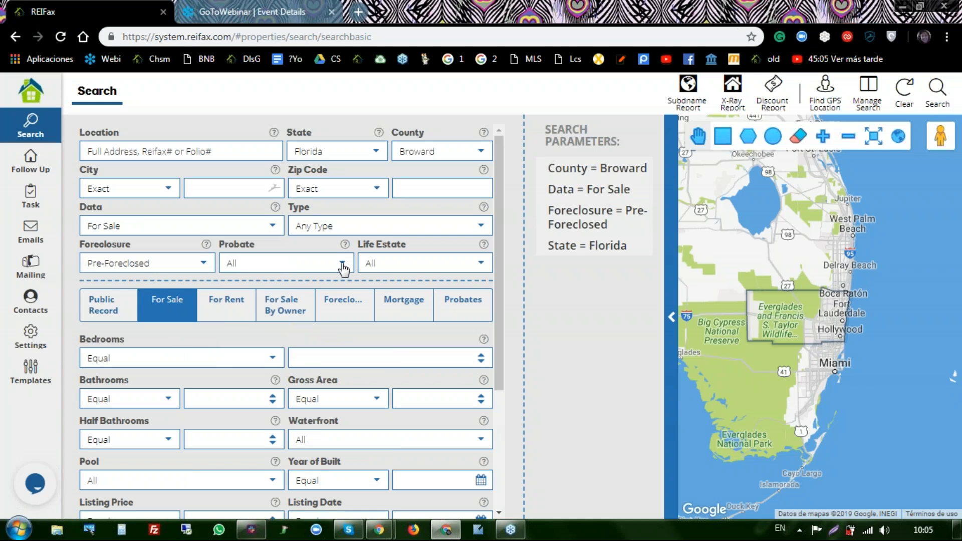
pyautogui.click(342, 264)
pyautogui.click(236, 329)
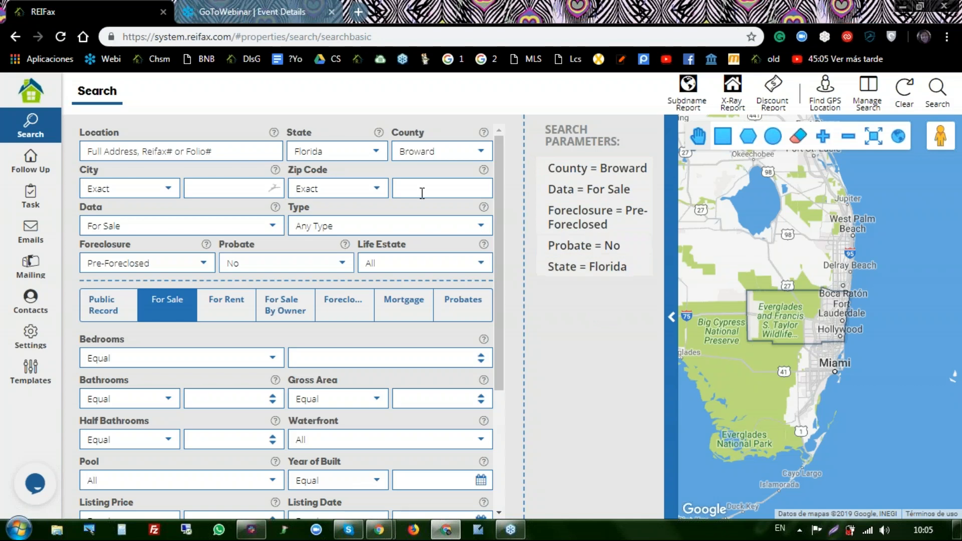
pyautogui.click(481, 228)
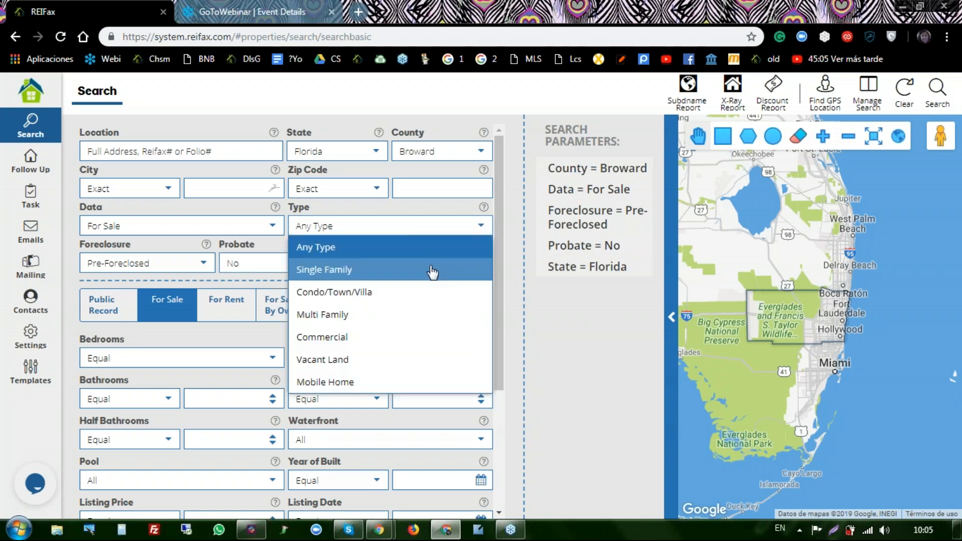
# - Restrict the property Type to Single Family and set Life Estate to No
pyautogui.click(431, 268)
pyautogui.scroll(-2, 435, 219)
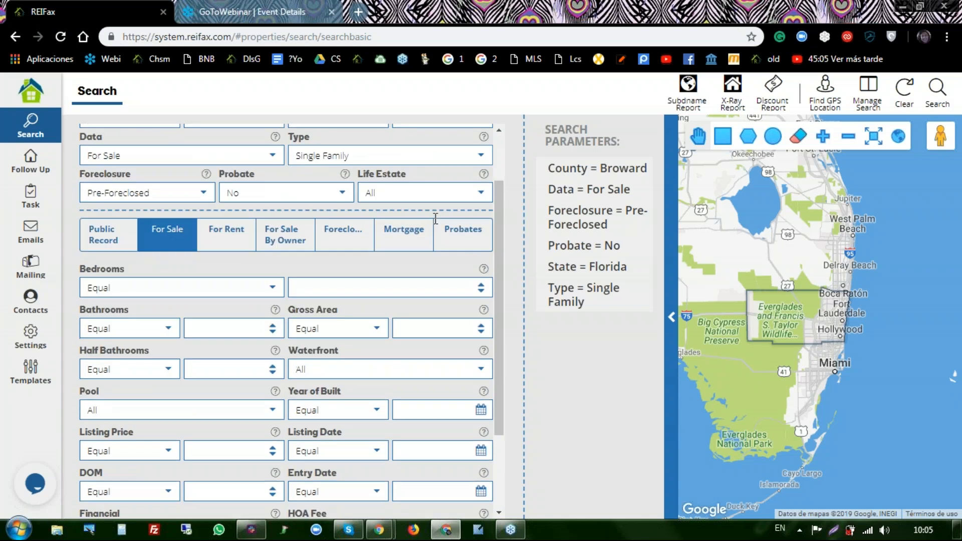
pyautogui.click(481, 193)
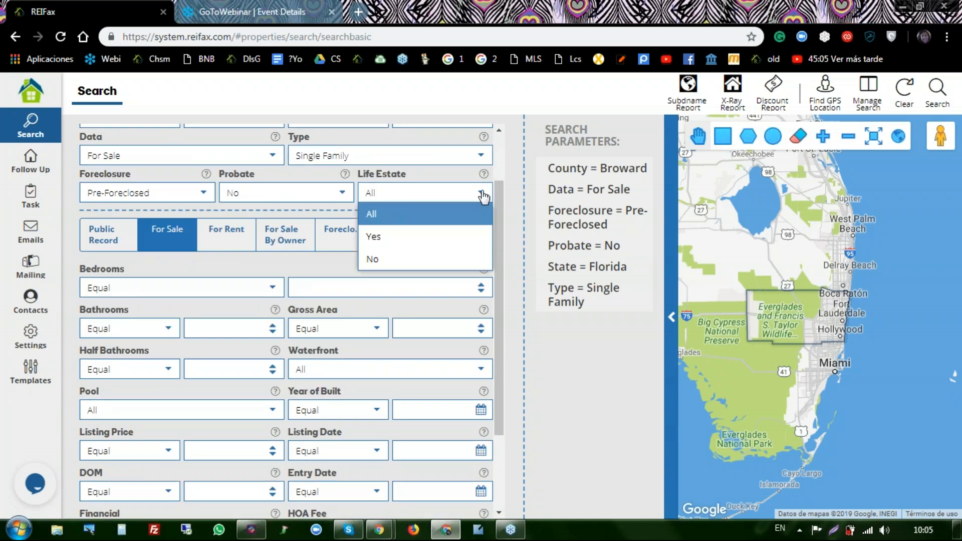
pyautogui.click(386, 260)
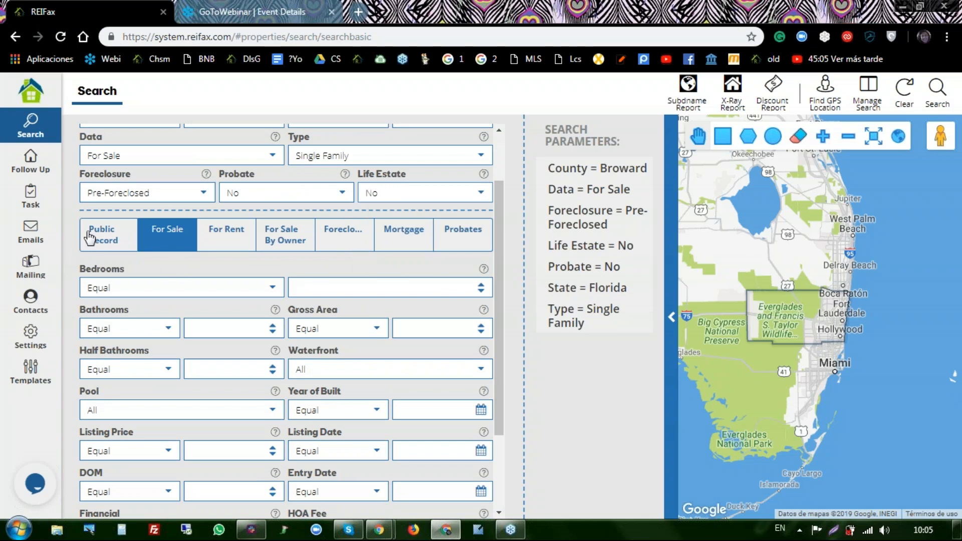
# - Browse the Public Record, For Sale, For Rent and For Sale By Owner criteria tabs
pyautogui.scroll(-3, 122, 216)
pyautogui.scroll(4, 121, 217)
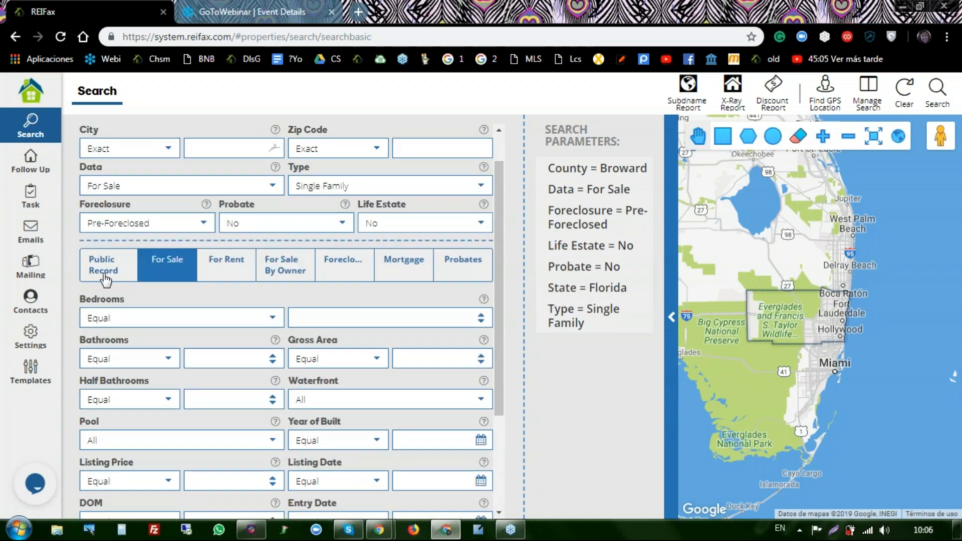
pyautogui.click(109, 269)
pyautogui.click(171, 262)
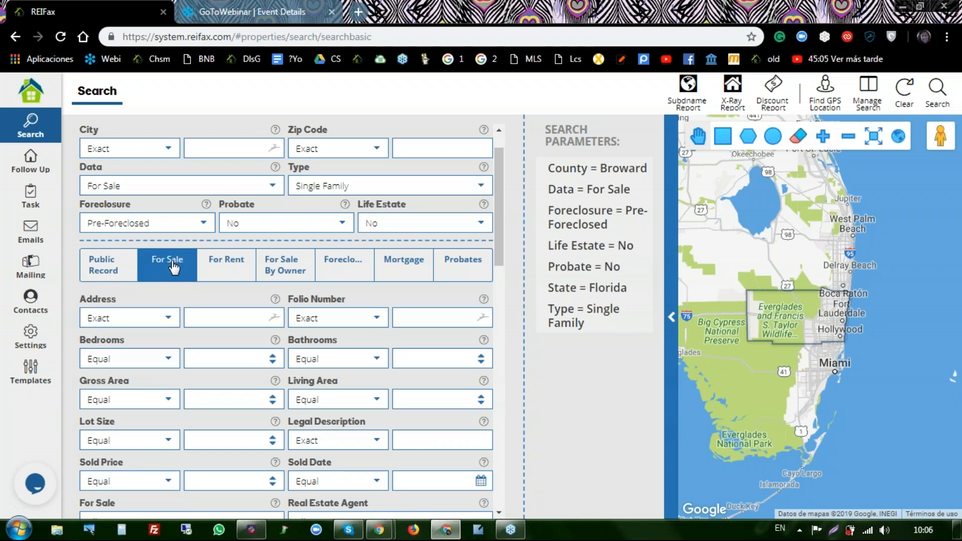
pyautogui.click(236, 267)
pyautogui.click(307, 269)
# - Look through the Foreclosure, Mortgage and Probates tabs, ending on the Public Record criteria
pyautogui.click(338, 266)
pyautogui.click(423, 269)
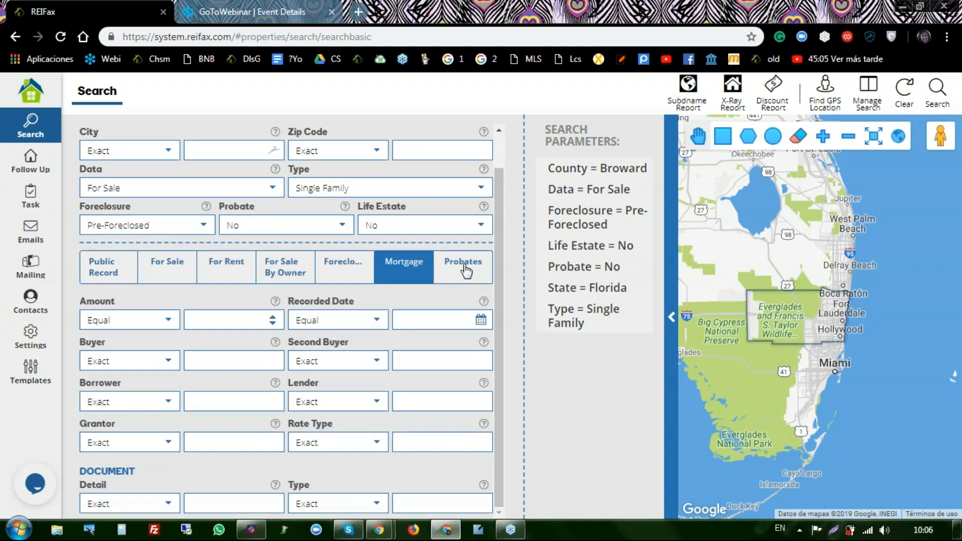
pyautogui.click(466, 271)
pyautogui.scroll(-1, 121, 267)
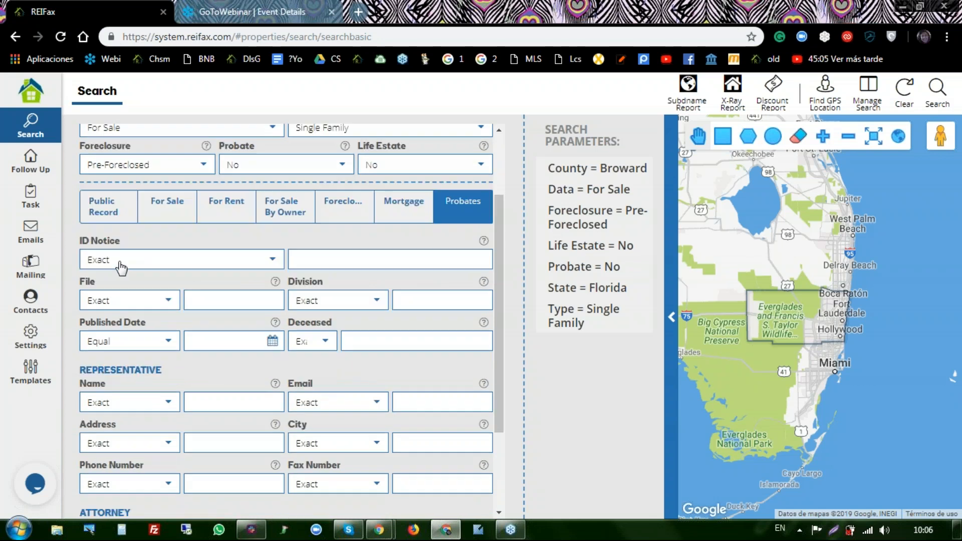
pyautogui.scroll(-1, 121, 267)
pyautogui.scroll(1, 112, 153)
pyautogui.click(120, 205)
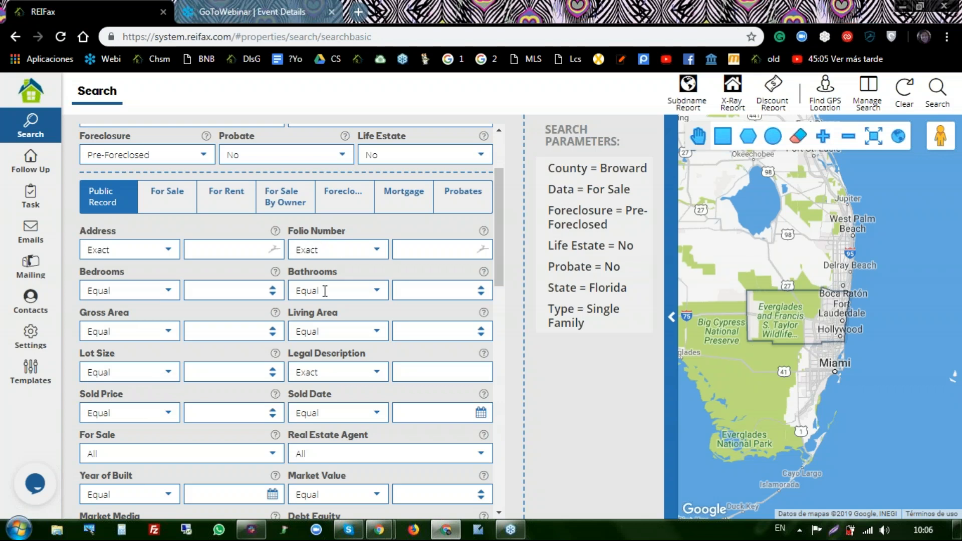
# - Set the Public Record Market Value criterion to Between 200000 and 400000
pyautogui.scroll(-1, 337, 334)
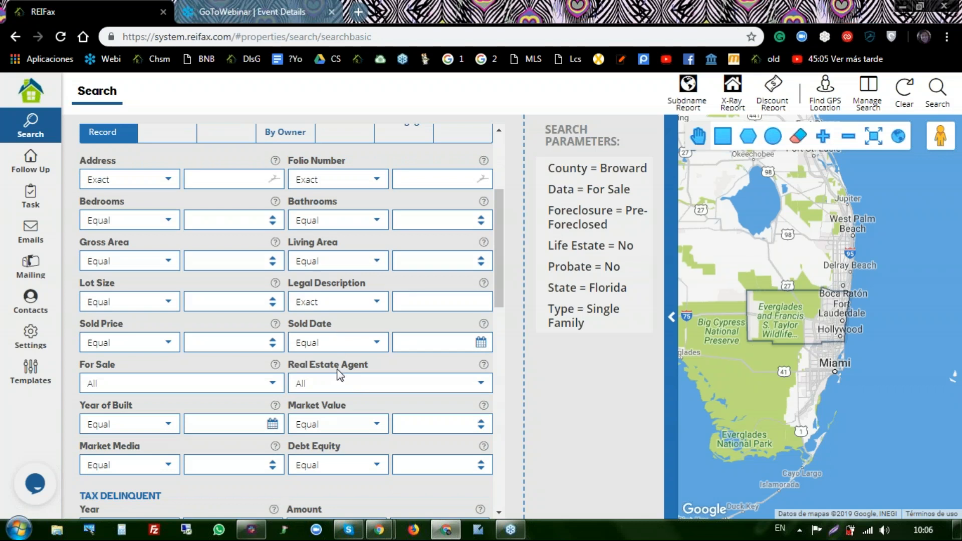
pyautogui.scroll(-1, 339, 376)
pyautogui.scroll(-1, 333, 299)
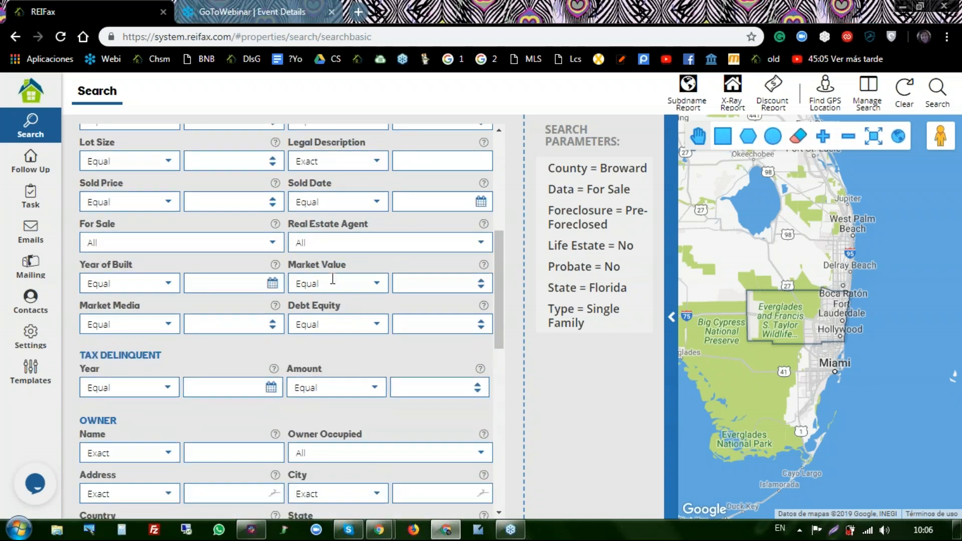
pyautogui.click(378, 284)
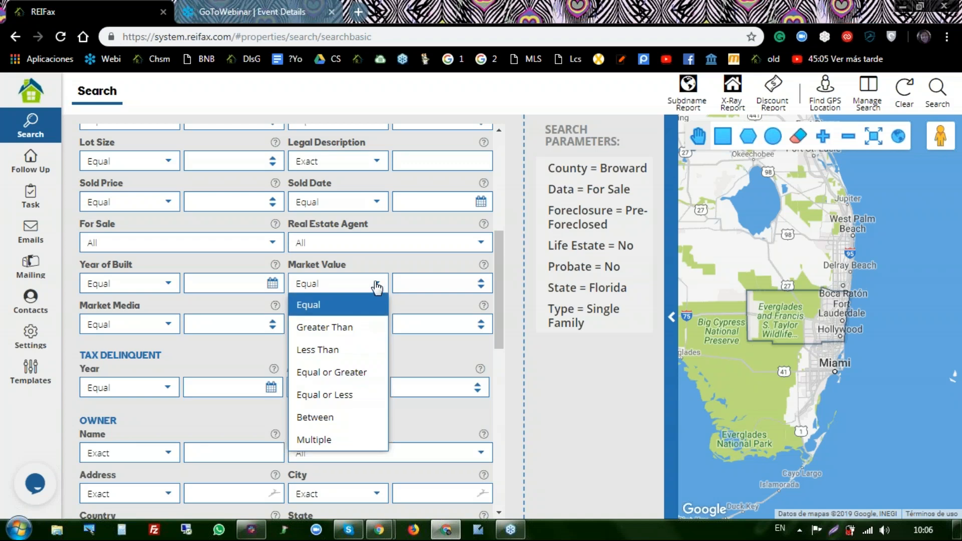
pyautogui.click(378, 286)
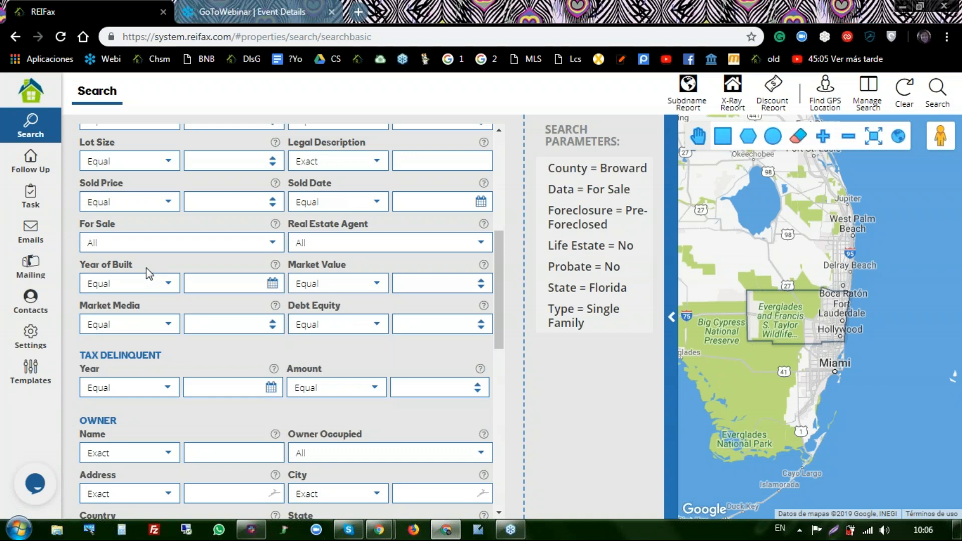
pyautogui.click(377, 284)
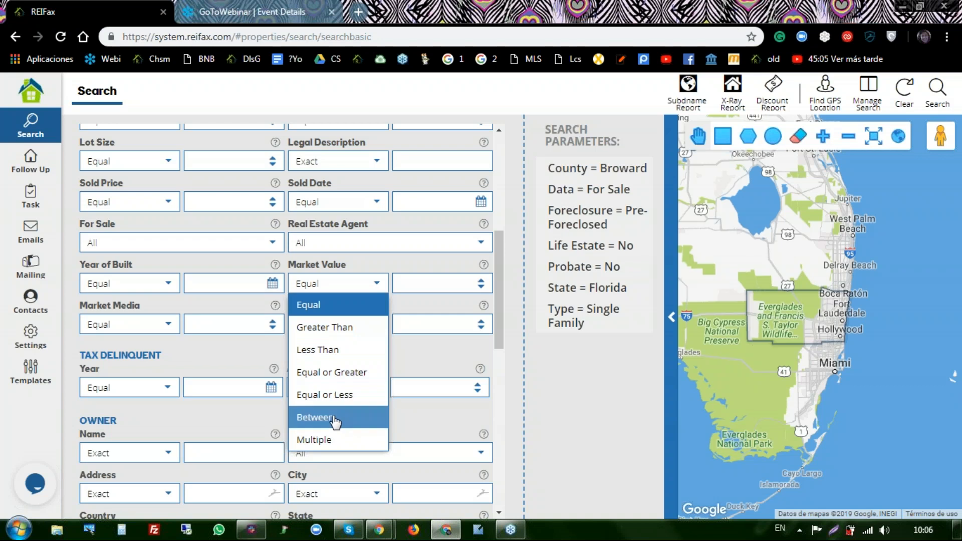
pyautogui.click(307, 424)
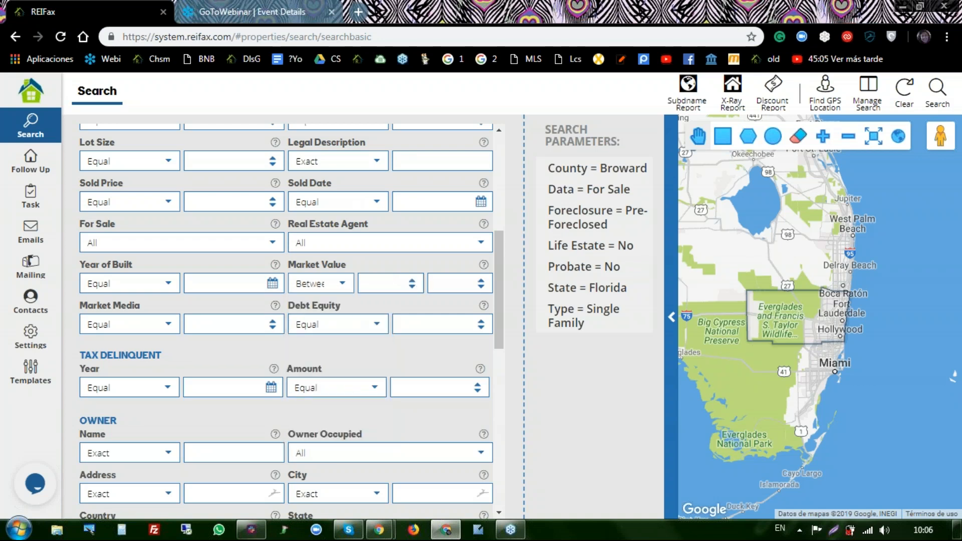
pyautogui.click(398, 282)
pyautogui.write('200')
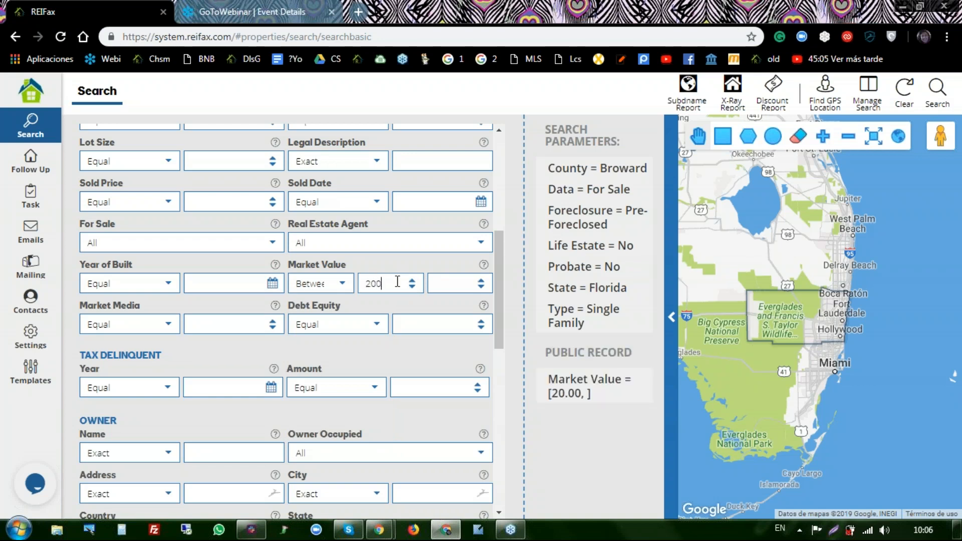
pyautogui.write('000')
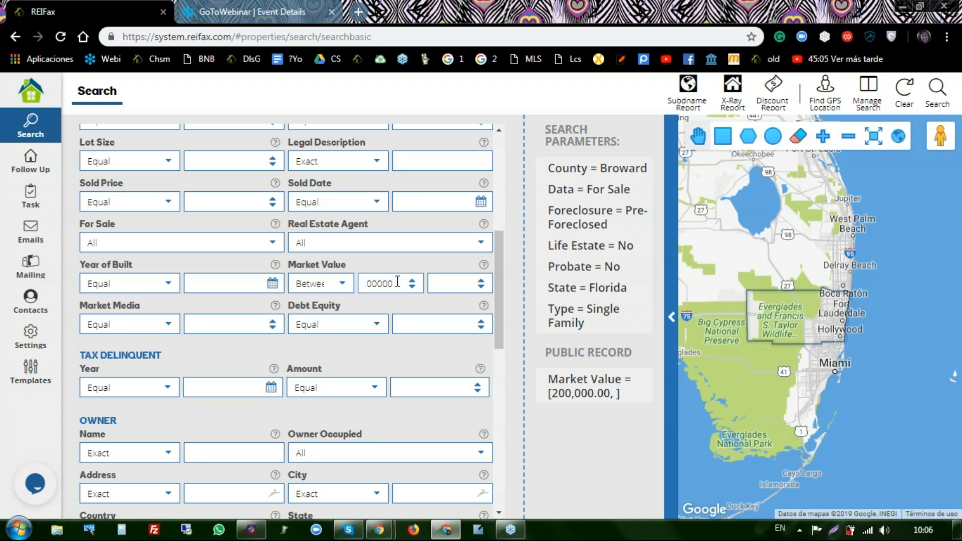
pyautogui.click(434, 283)
pyautogui.write('4')
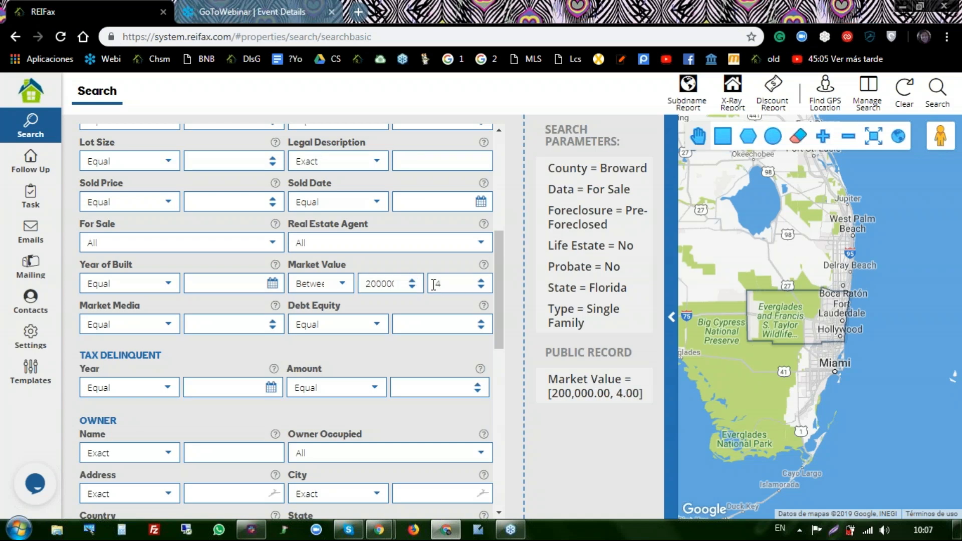
pyautogui.write('00000')
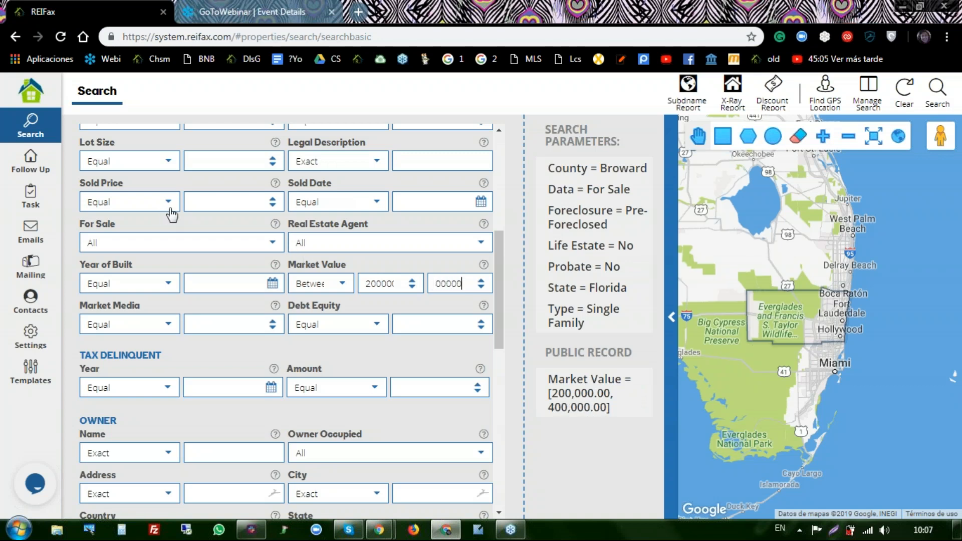
pyautogui.scroll(-2, 236, 273)
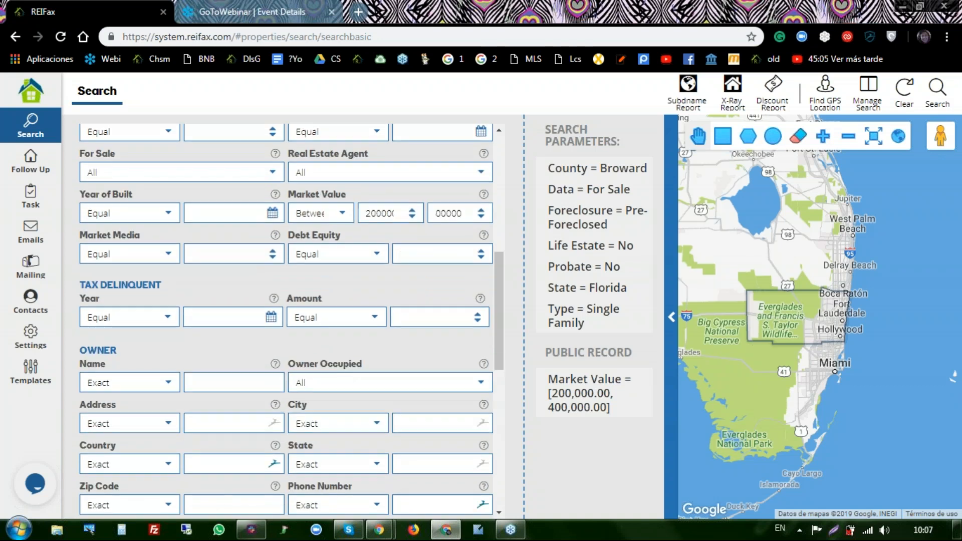
pyautogui.scroll(-4, 141, 283)
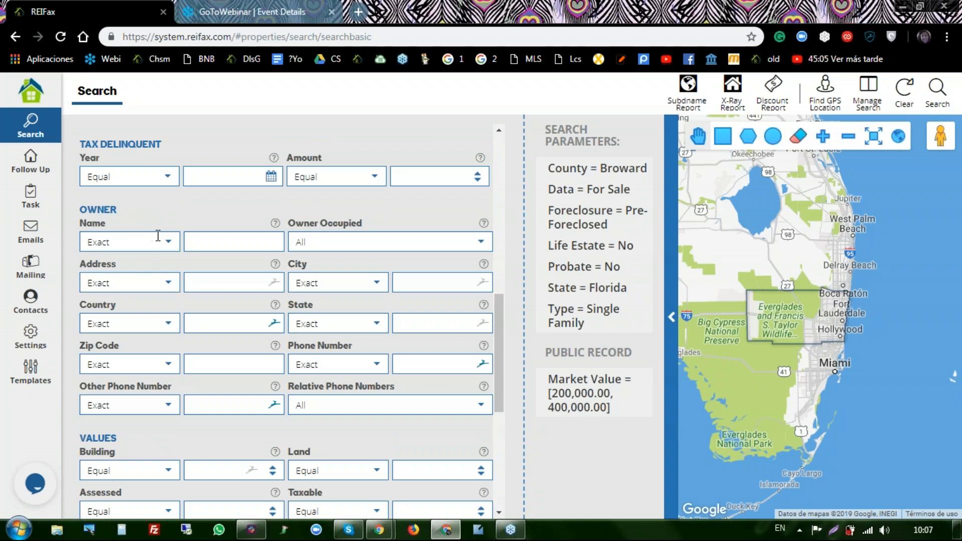
# - Set the Owner Name filter to Multiple Contains with bank,financial,trust,corp,inc
pyautogui.click(169, 245)
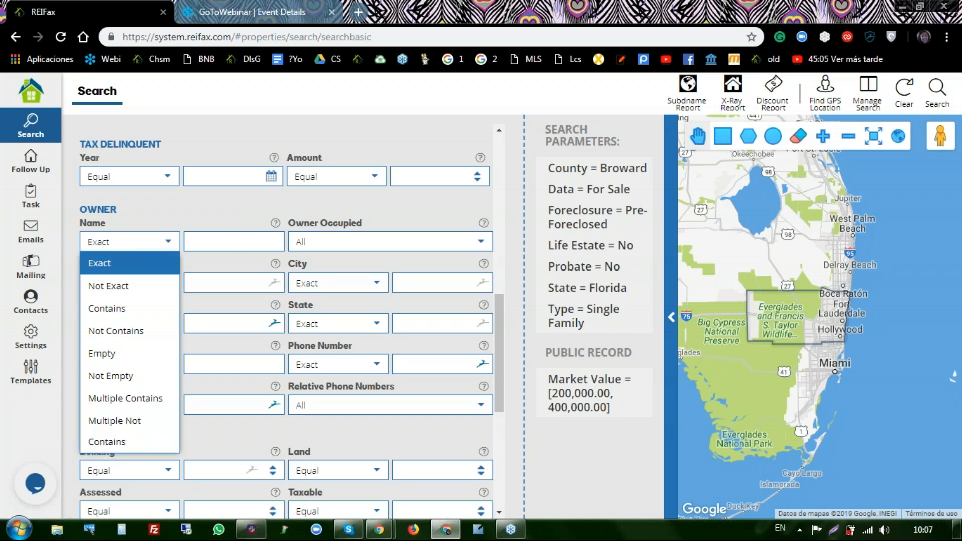
pyautogui.click(238, 241)
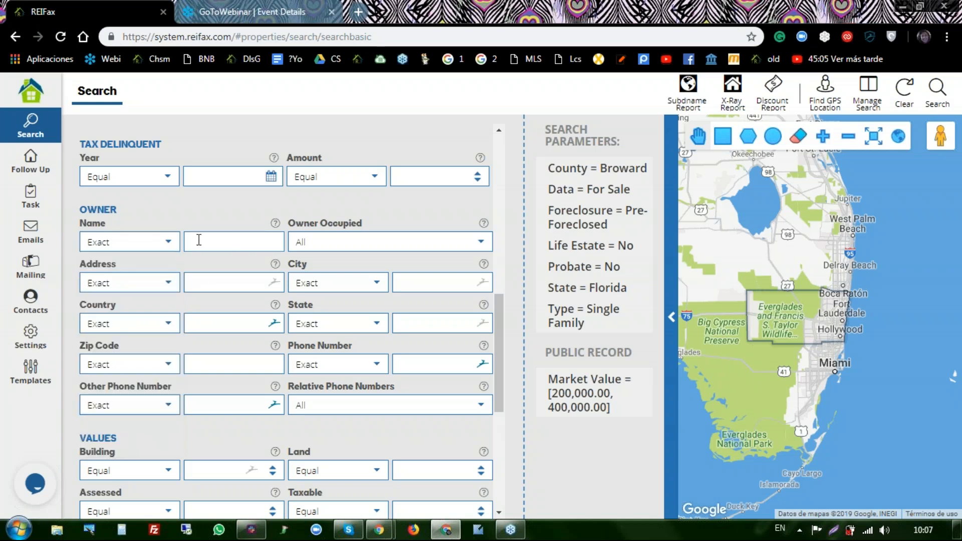
pyautogui.click(168, 245)
pyautogui.click(170, 246)
pyautogui.click(170, 246)
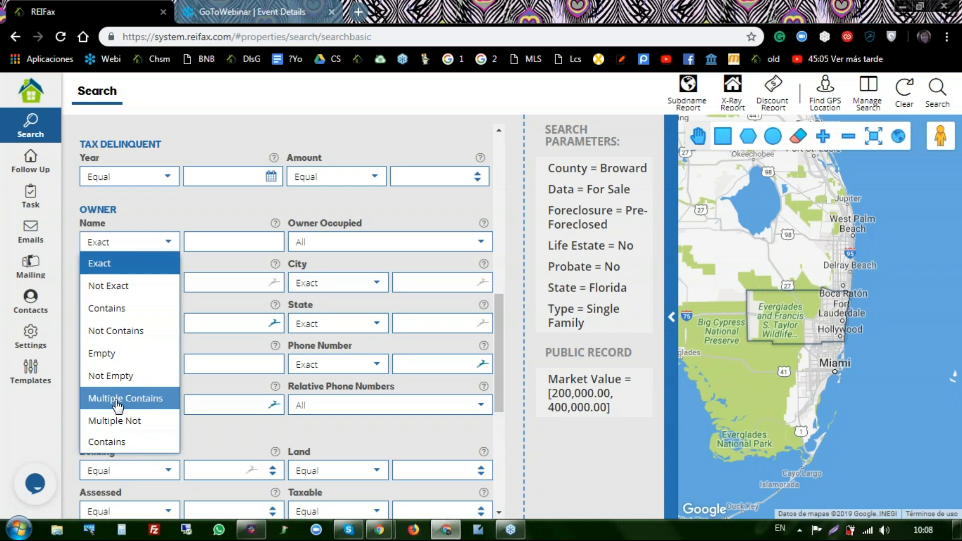
pyautogui.click(118, 401)
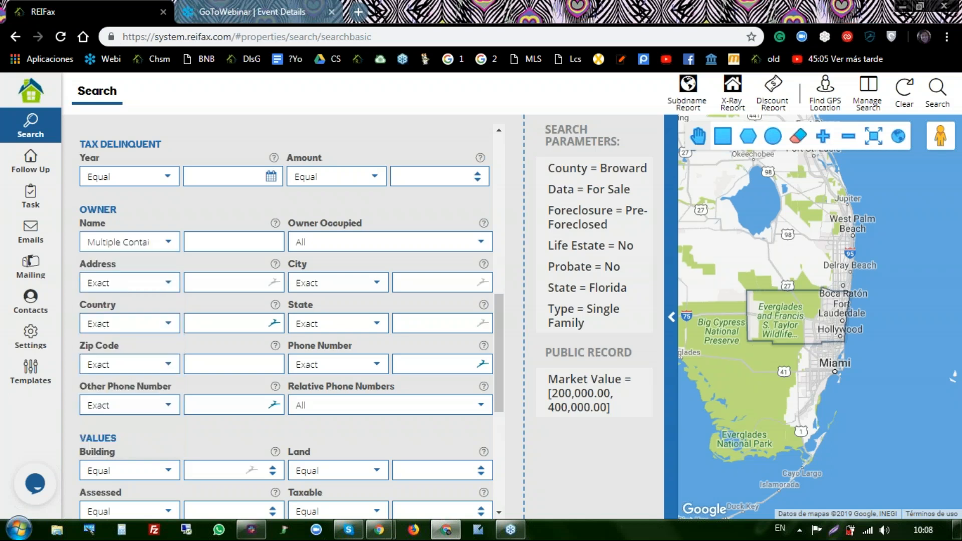
pyautogui.click(193, 243)
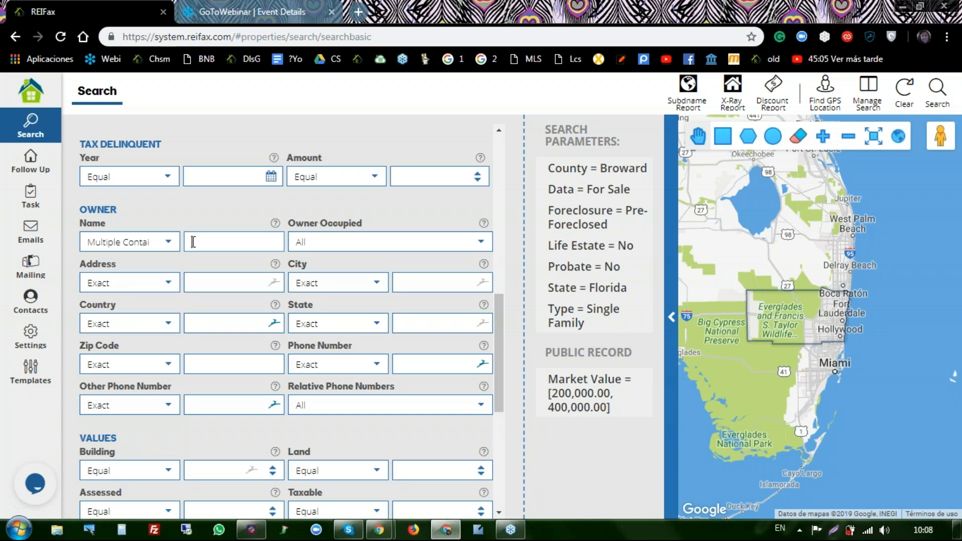
pyautogui.write('ba')
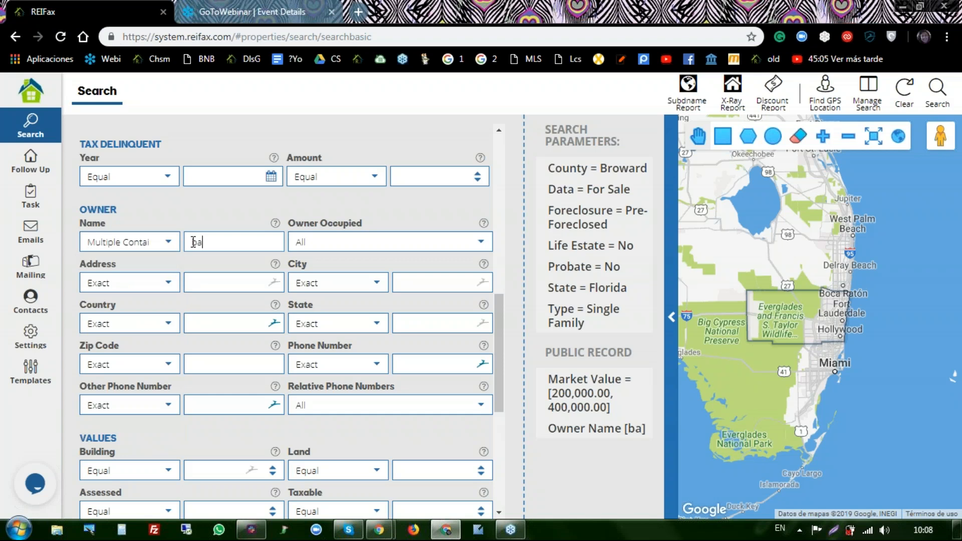
pyautogui.write('nk,f')
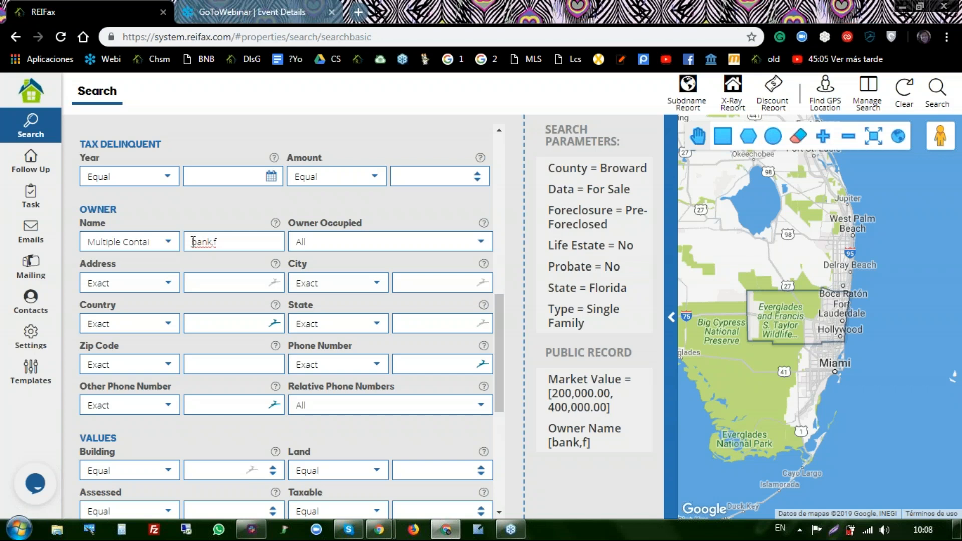
pyautogui.write('inancial,trust')
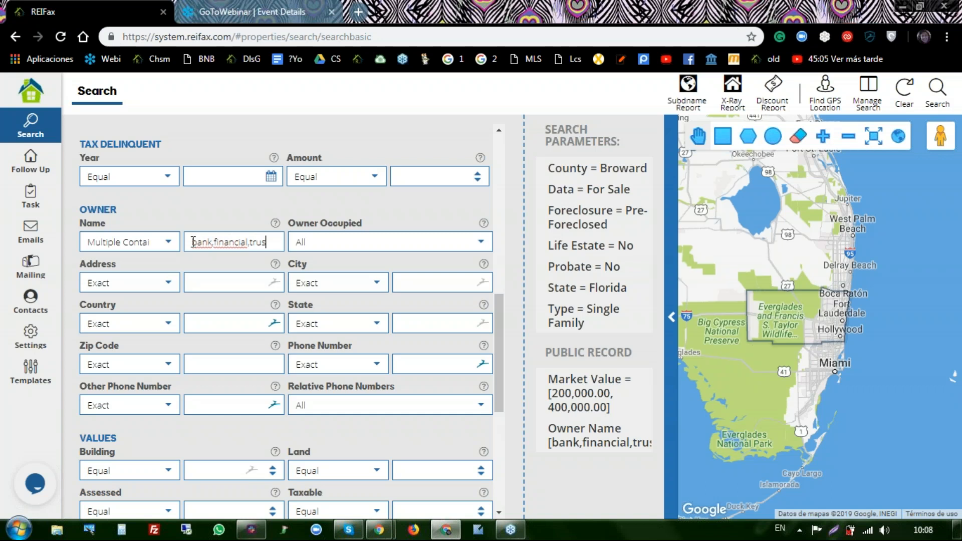
pyautogui.write(',corp,')
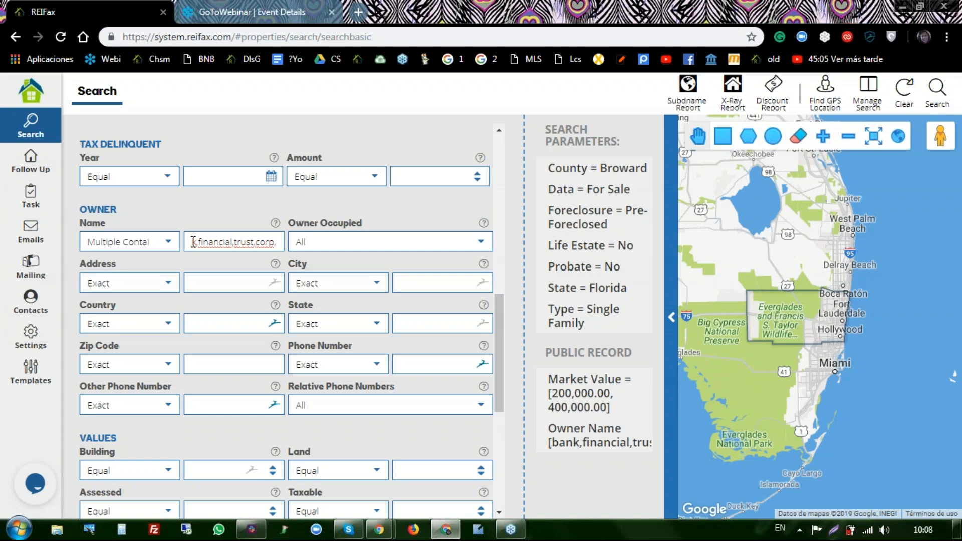
pyautogui.write('in')
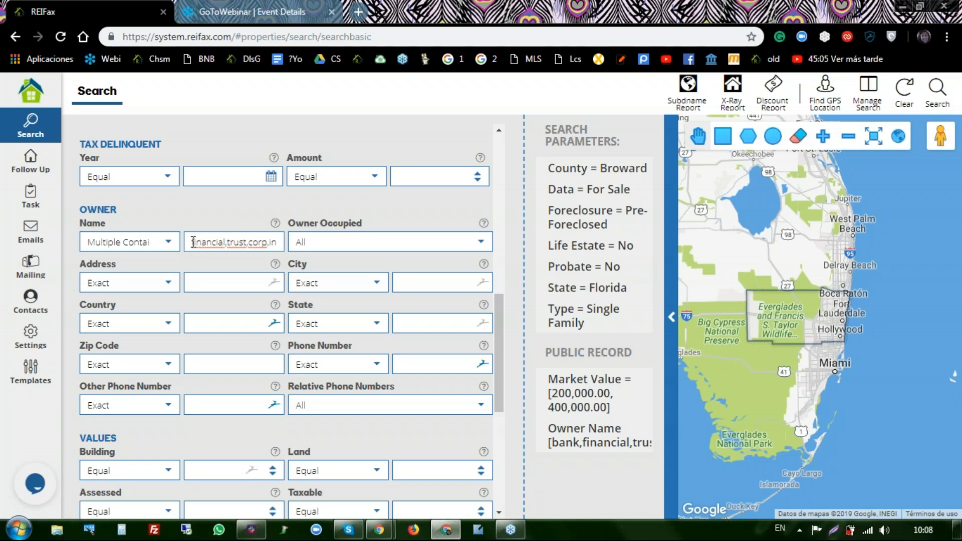
pyautogui.write('c')
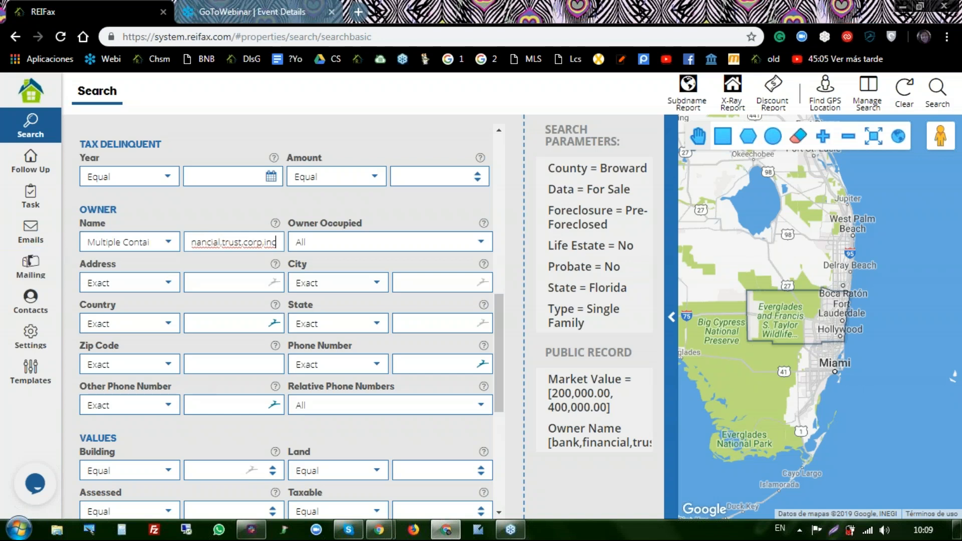
# - Set the Owner State filter to Multiple Contains with the values florida,fl
pyautogui.click(378, 324)
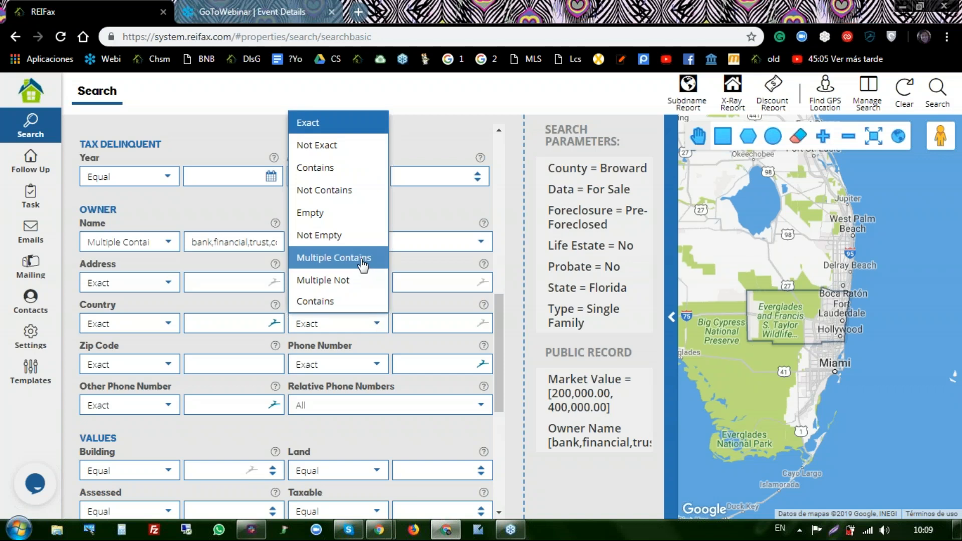
pyautogui.click(337, 259)
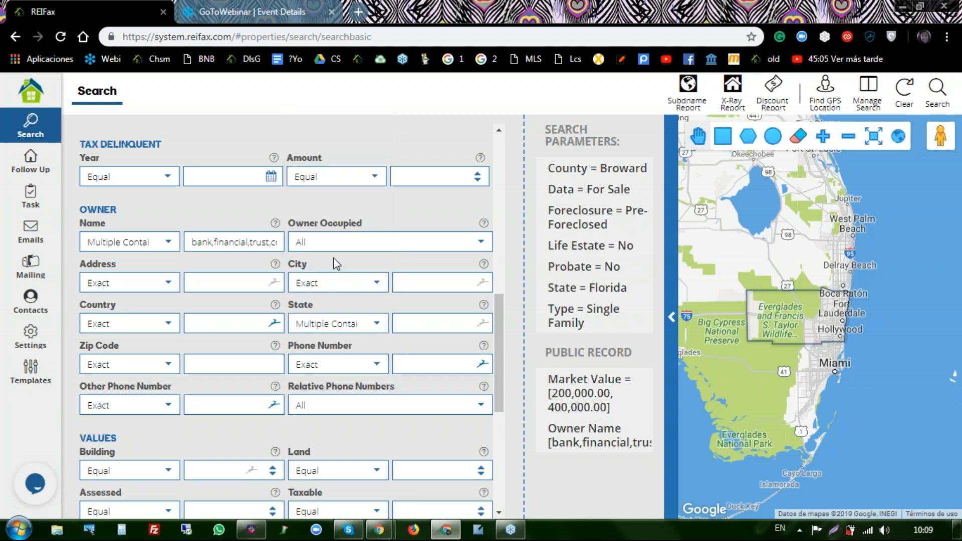
pyautogui.click(400, 324)
pyautogui.write('flri')
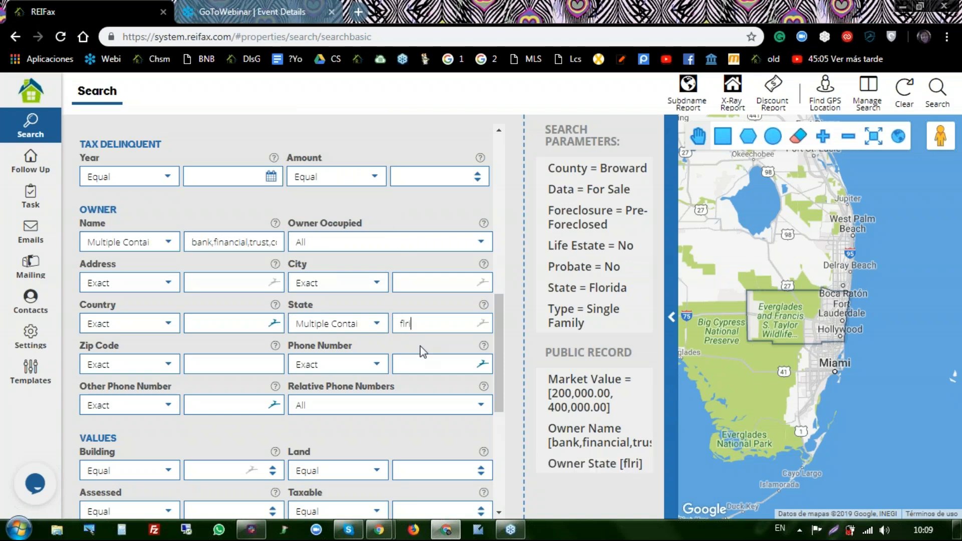
pyautogui.press('BackSpace')
pyautogui.write('iruda')
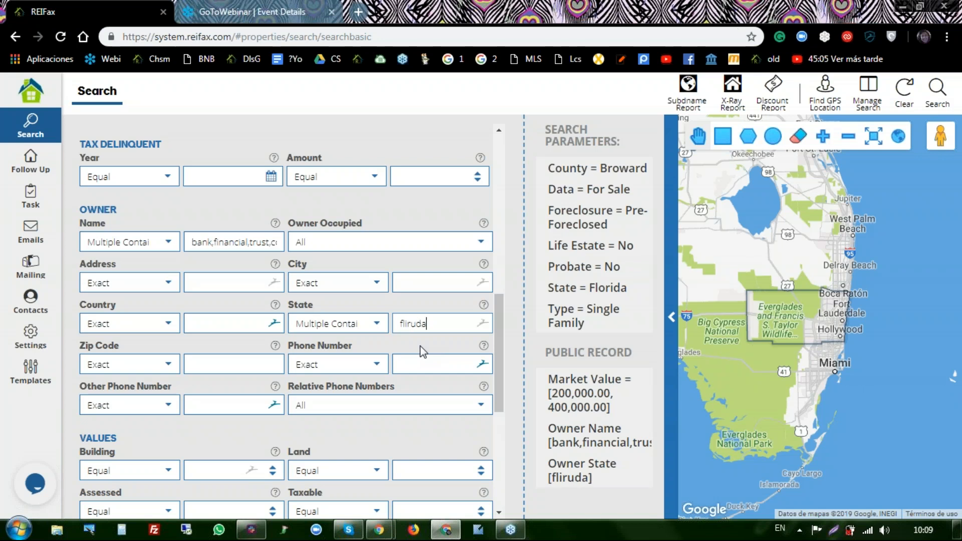
pyautogui.press('BackSpace')
pyautogui.press('BackSpace')
pyautogui.press('BackSpace')
pyautogui.press('BackSpace')
pyautogui.press('BackSpace')
pyautogui.write('lo')
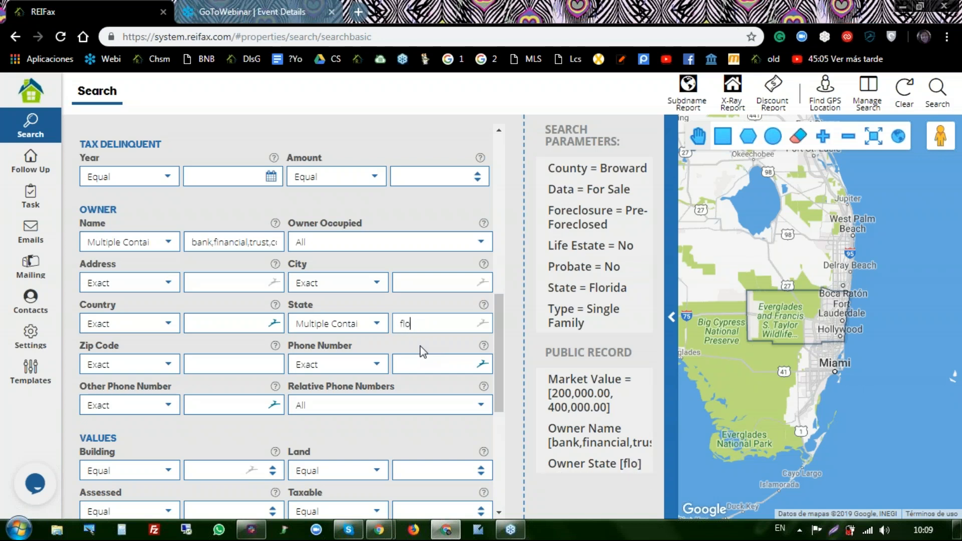
pyautogui.write('rida,fl')
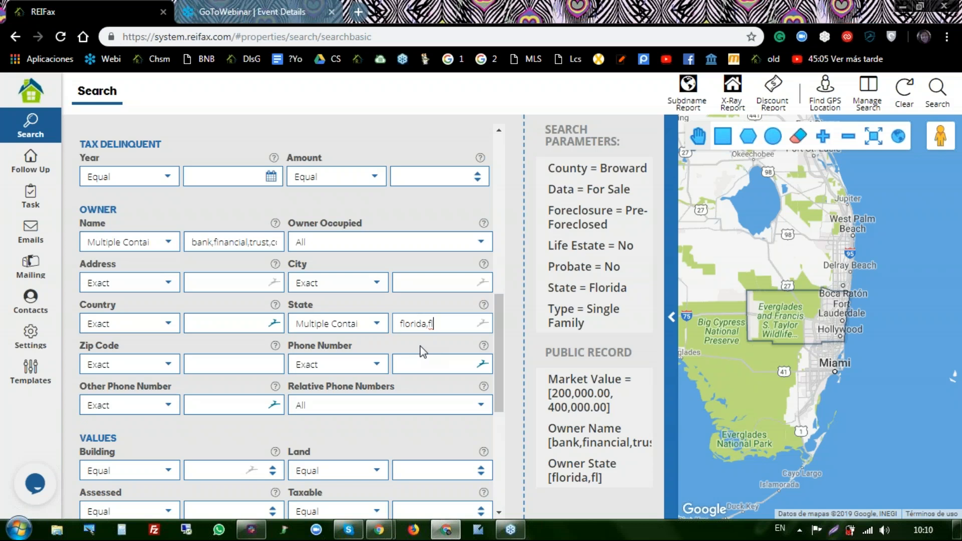
# - Switch the Owner State operator to Multiple Not Contains, excluding florida and fl owners
pyautogui.click(376, 324)
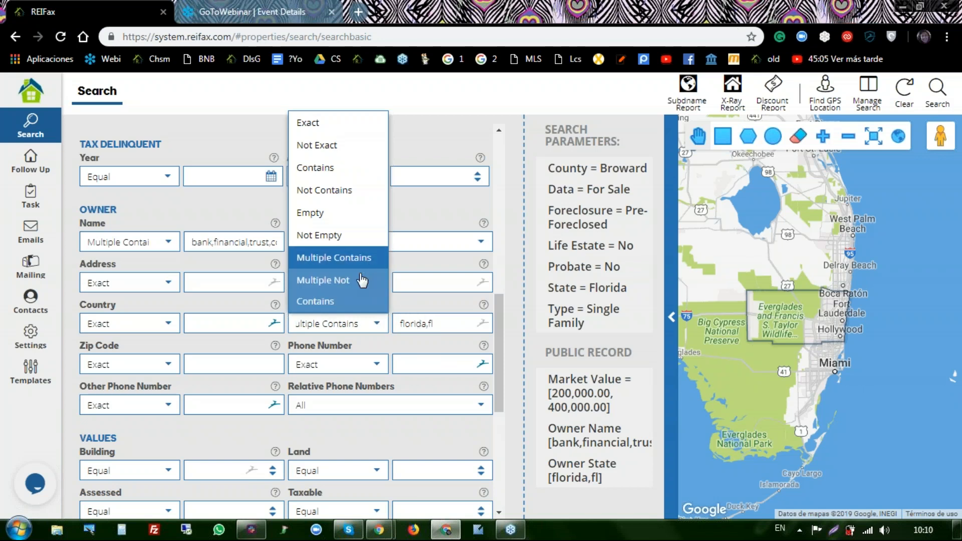
pyautogui.click(335, 287)
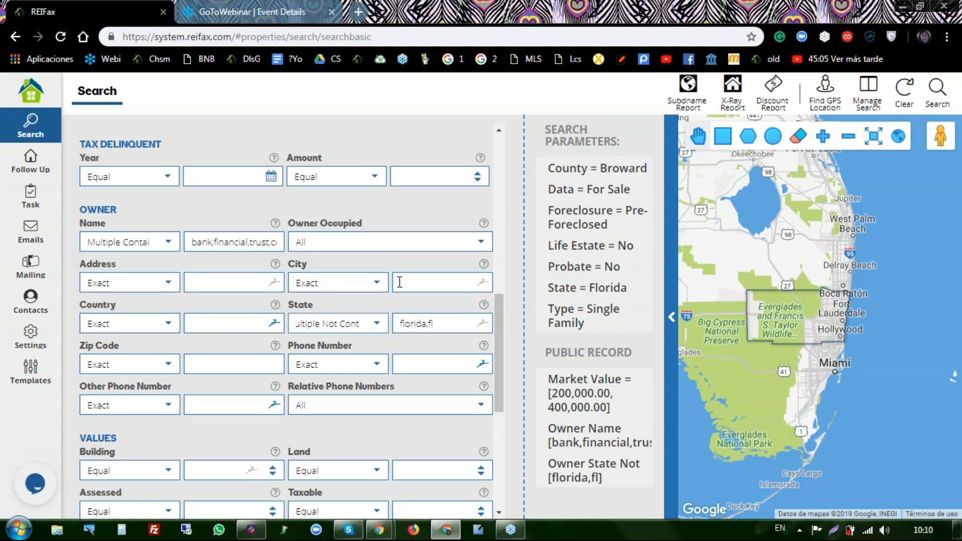
pyautogui.scroll(3, 287, 219)
pyautogui.scroll(5, 287, 219)
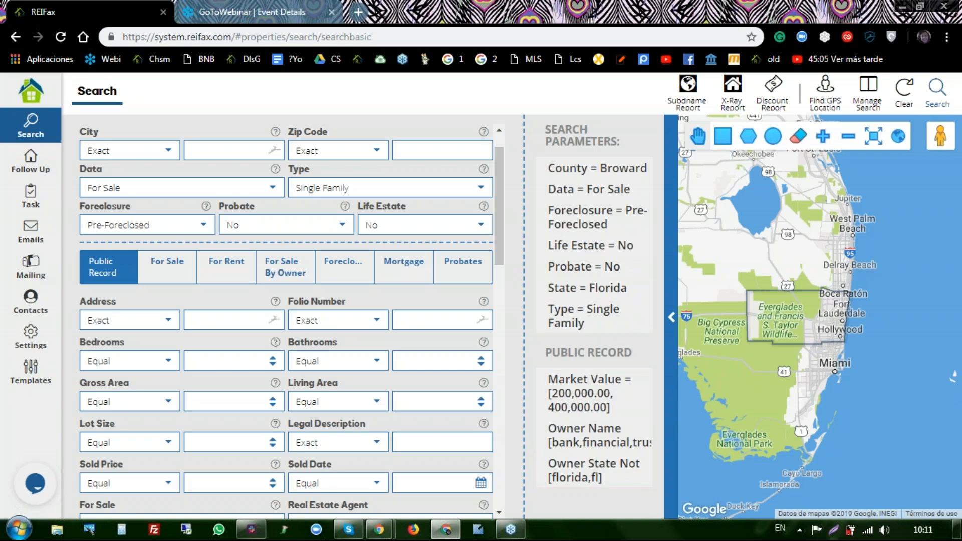
# - Run the search, which returns a single Miramar property listed at $299,000
pyautogui.click(927, 92)
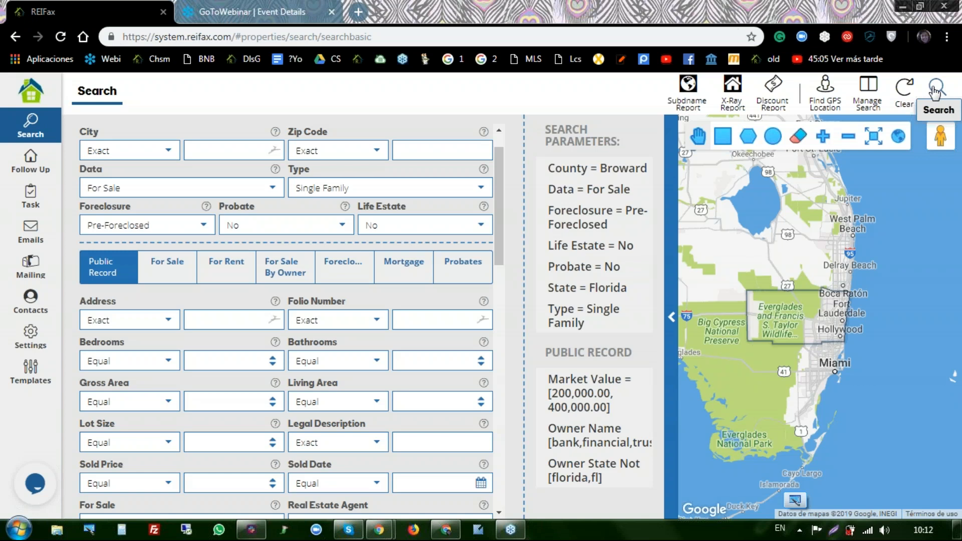
pyautogui.click(935, 91)
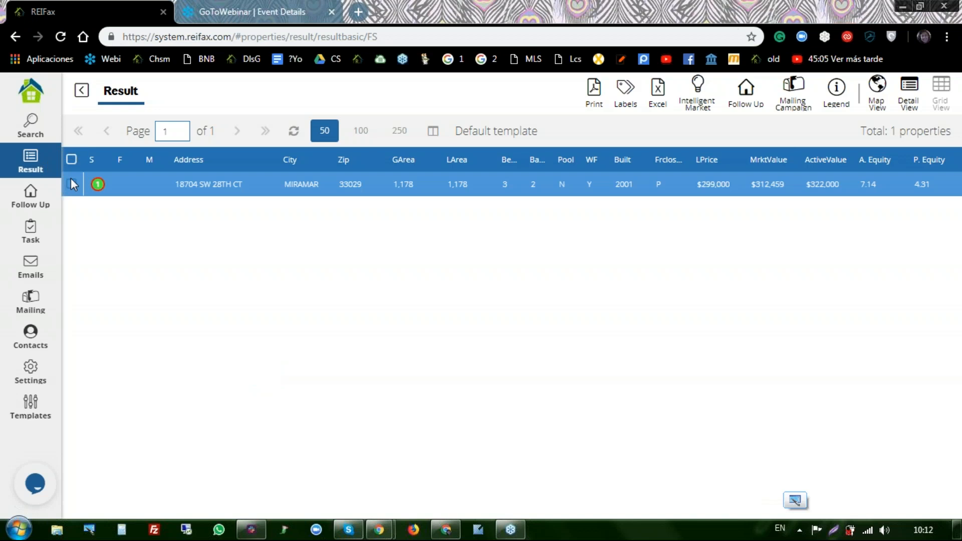
# - Go back to the search form with all parameters from County Broward to Owner State Not intact
pyautogui.click(39, 129)
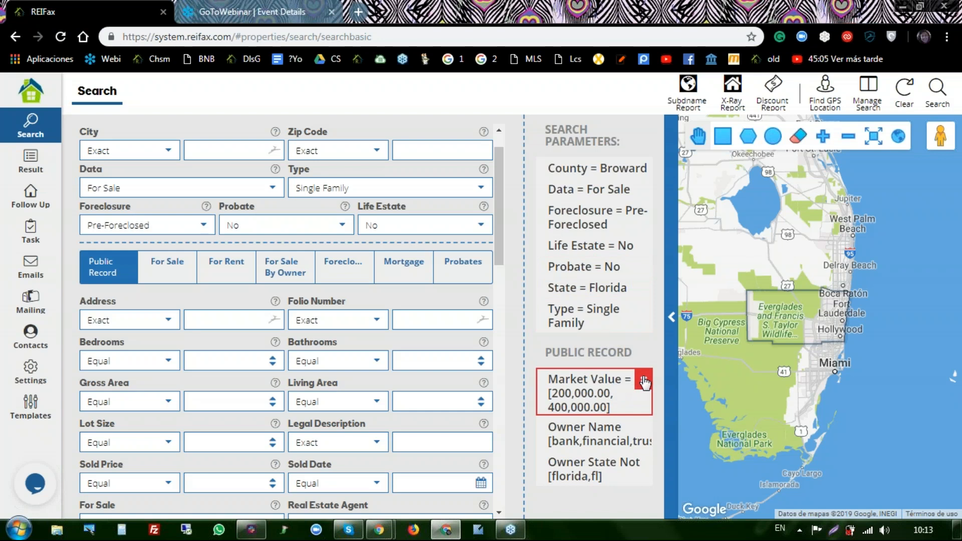
# - Delete the Market Value parameter and rerun the search, yielding Miramar and Davie properties
pyautogui.click(644, 383)
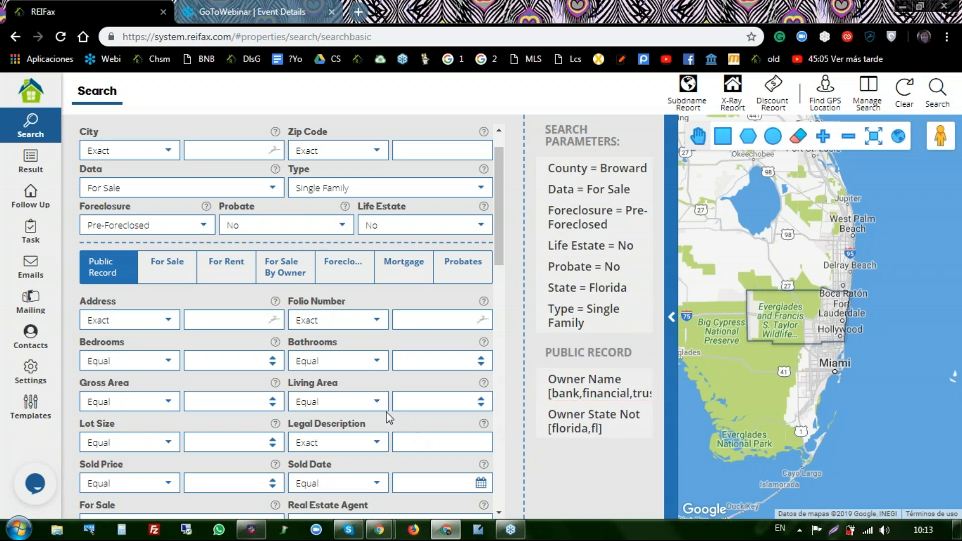
pyautogui.click(935, 94)
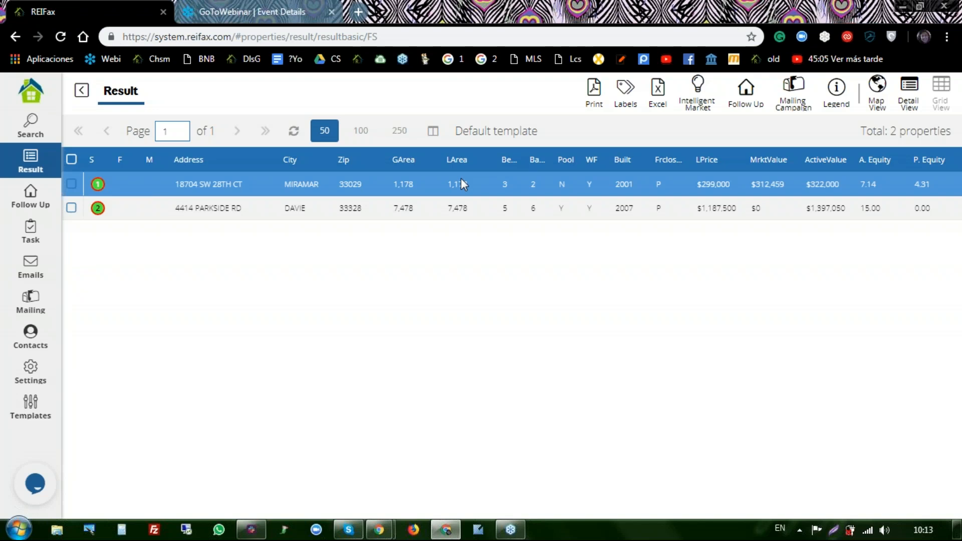
pyautogui.doubleClick(369, 183)
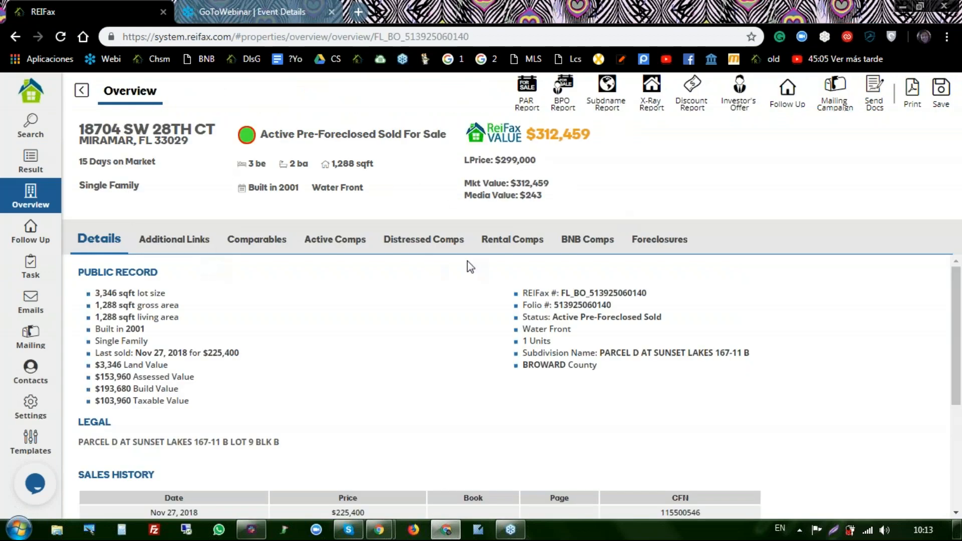
# - Check the property's foreclosure information and public record details, then return to the search criteria
pyautogui.click(656, 239)
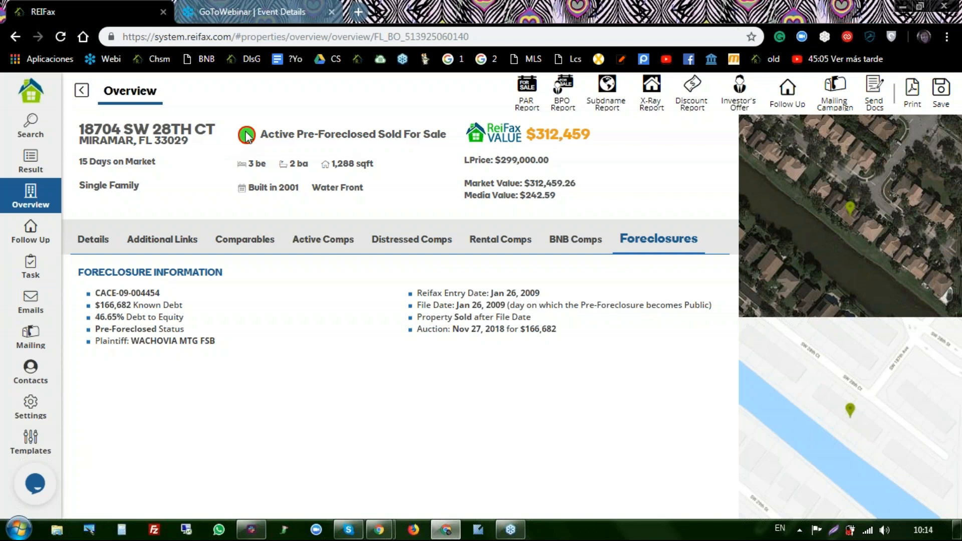
pyautogui.click(107, 246)
pyautogui.scroll(-4, 336, 362)
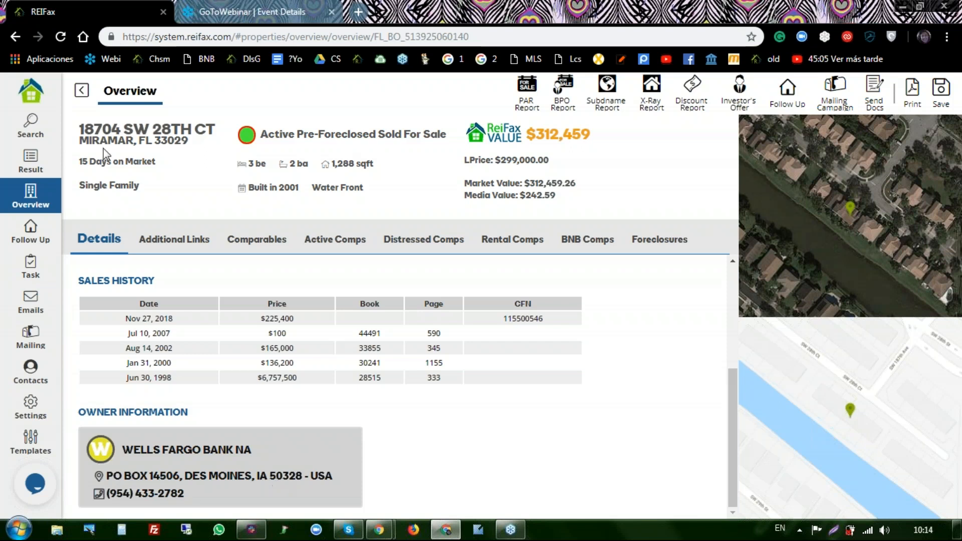
pyautogui.click(30, 125)
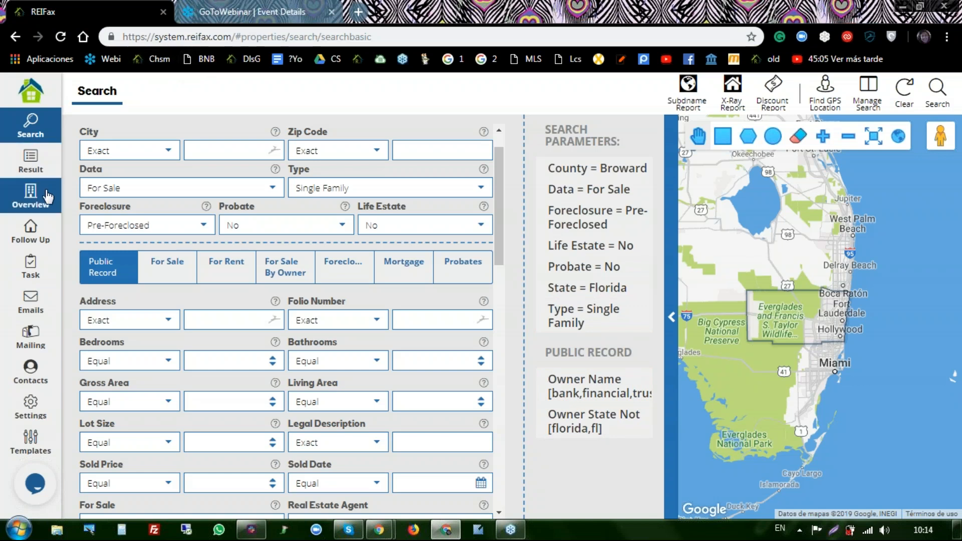
pyautogui.click(31, 196)
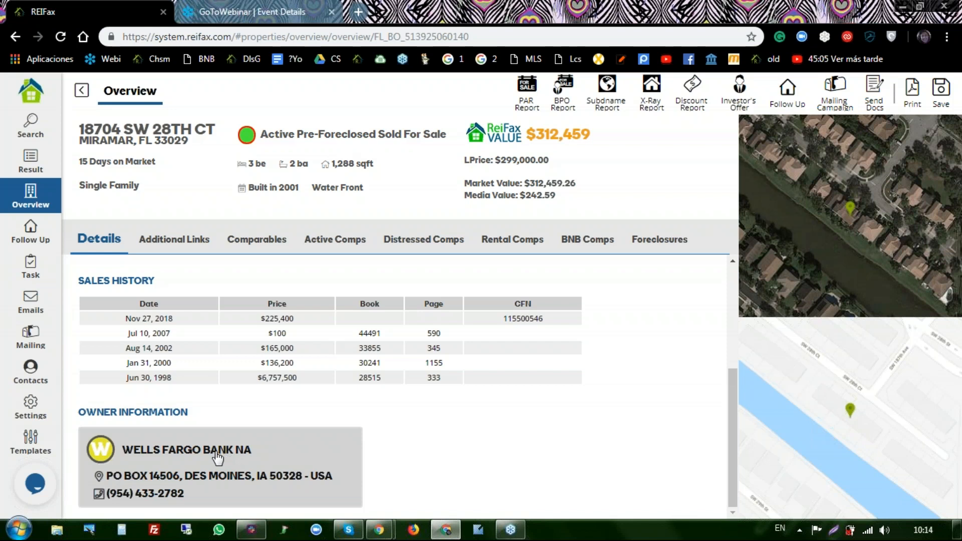
# - Set Owner Name to Multiple Not Contains for bank, financial, trust terms and rerun the search
pyautogui.click(31, 134)
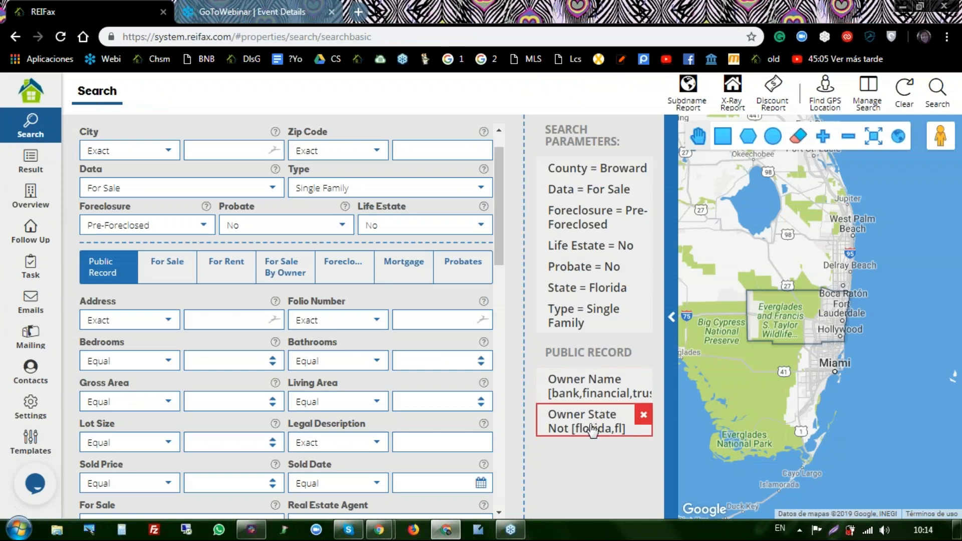
pyautogui.scroll(-5, 180, 270)
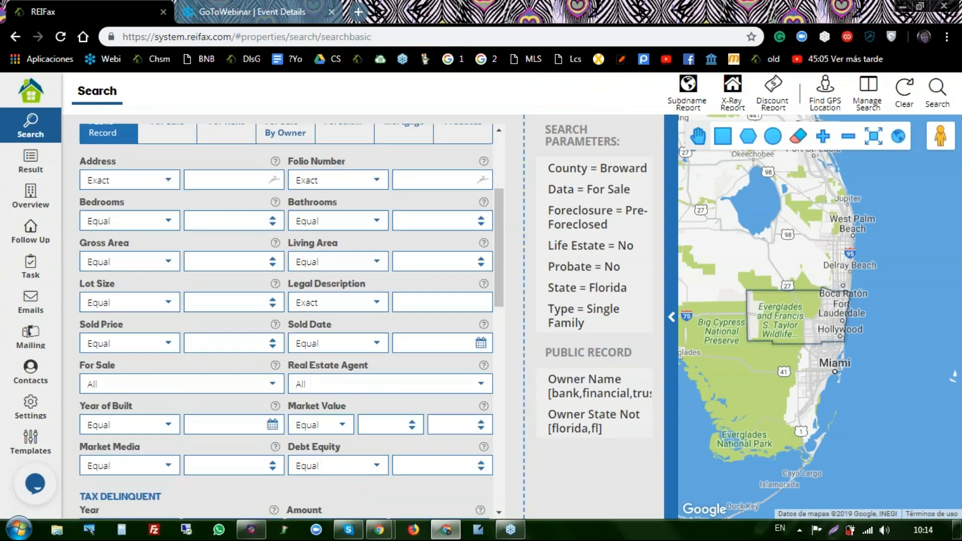
pyautogui.scroll(-3, 177, 270)
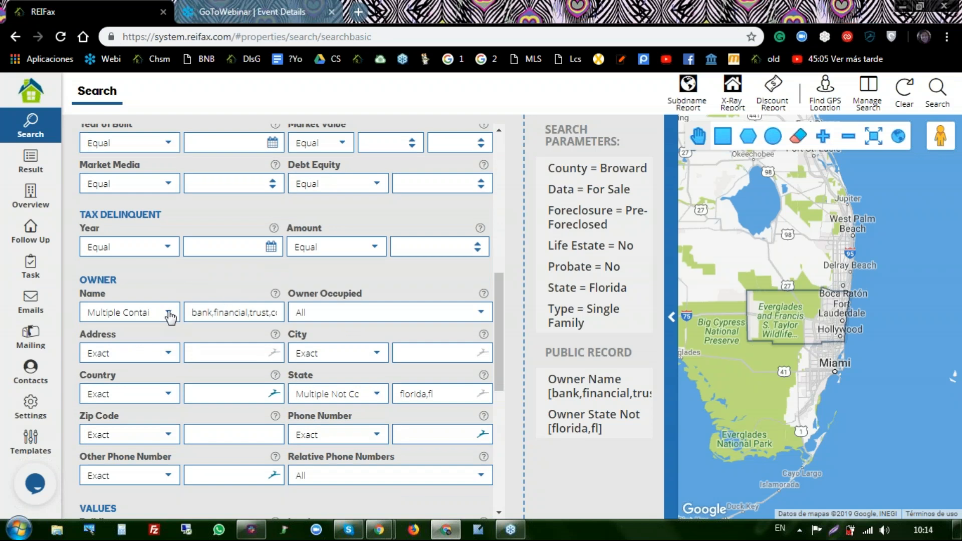
pyautogui.click(169, 314)
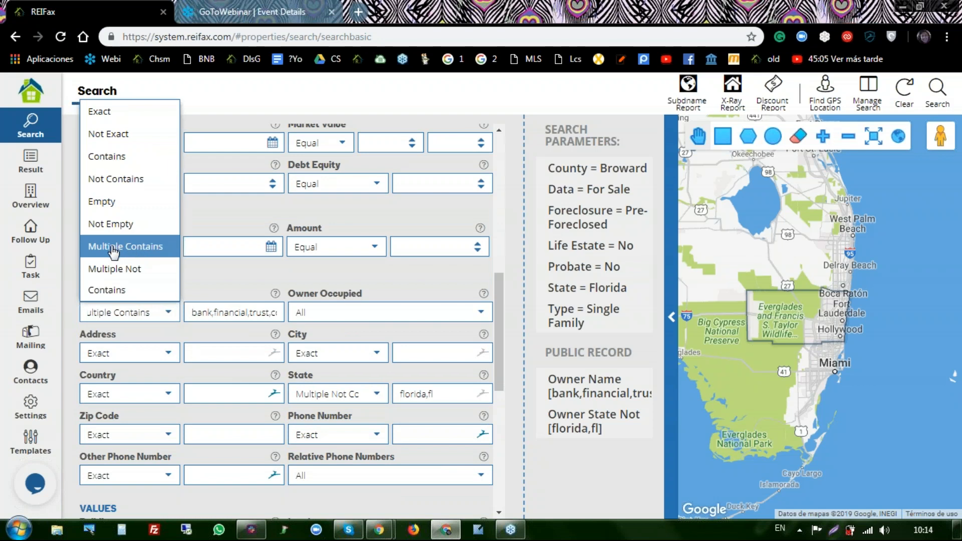
pyautogui.click(131, 275)
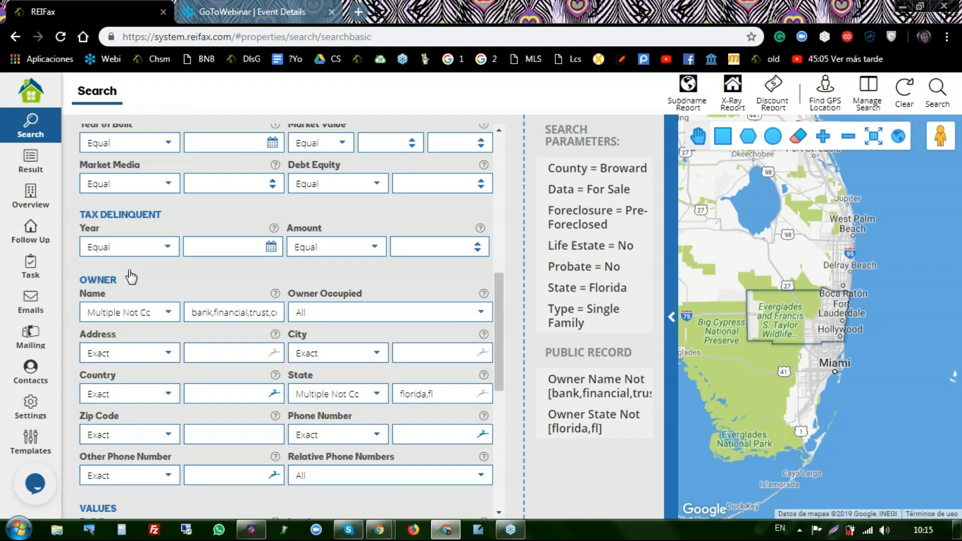
pyautogui.click(937, 92)
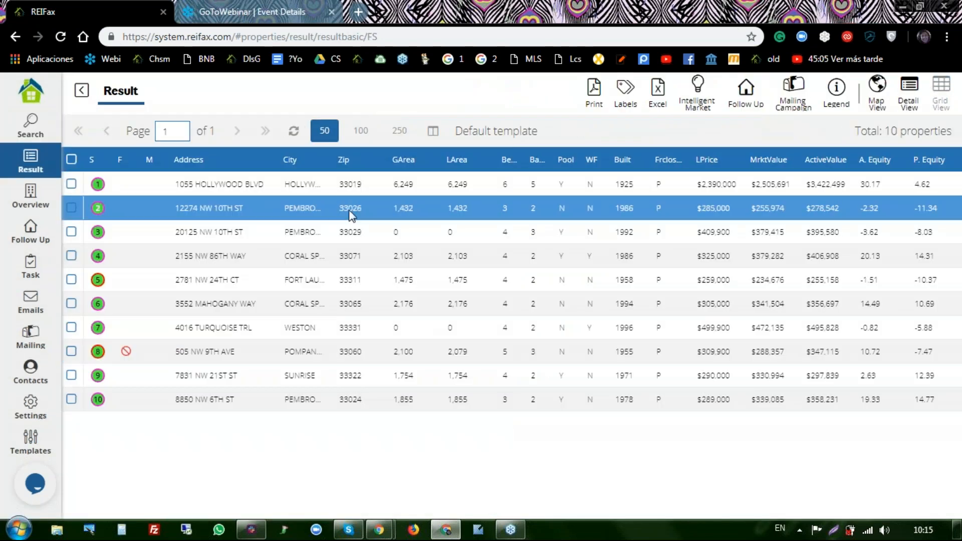
pyautogui.doubleClick(351, 208)
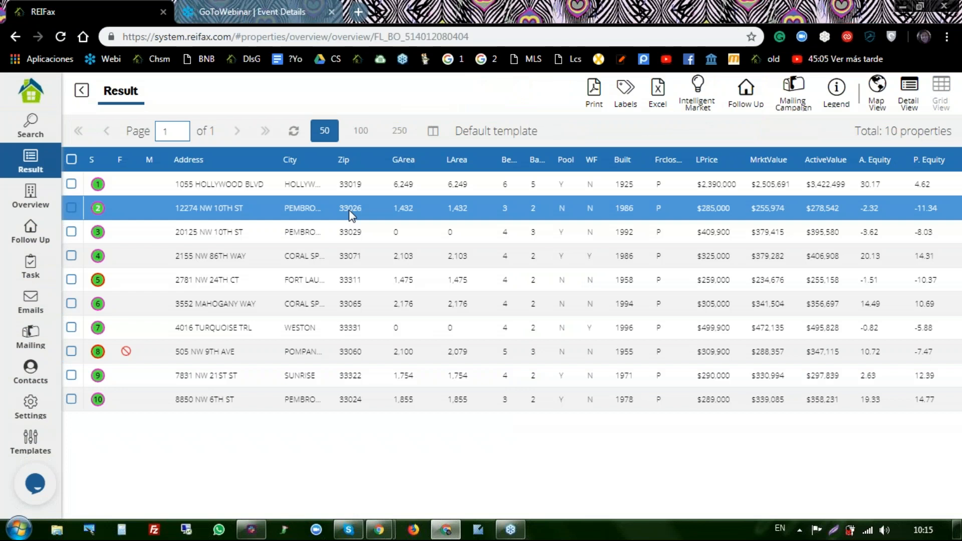
pyautogui.scroll(-3, 280, 276)
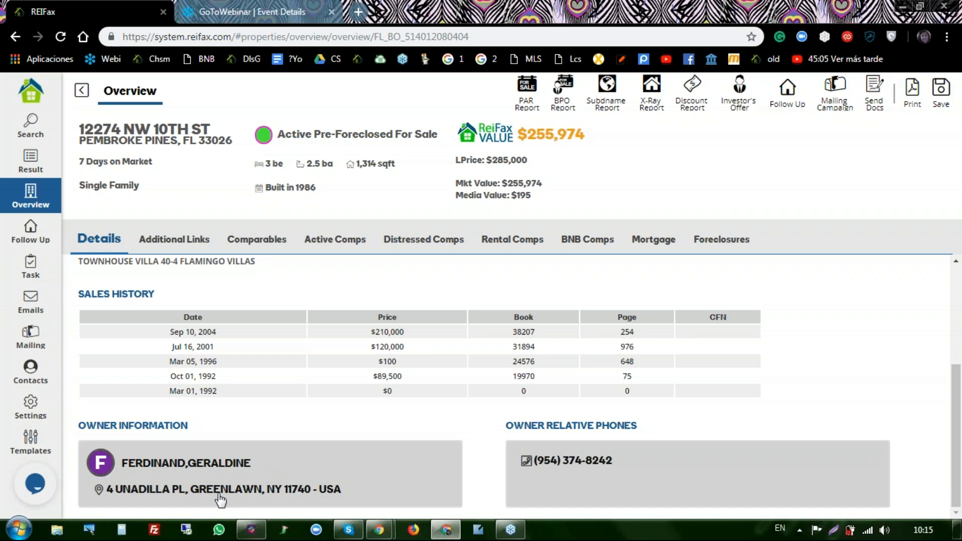
pyautogui.click(722, 240)
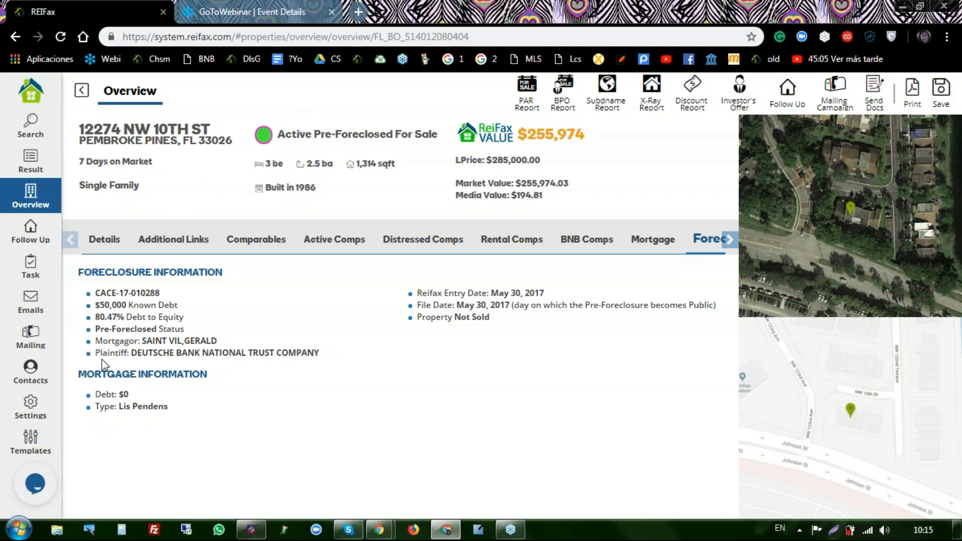
pyautogui.click(31, 125)
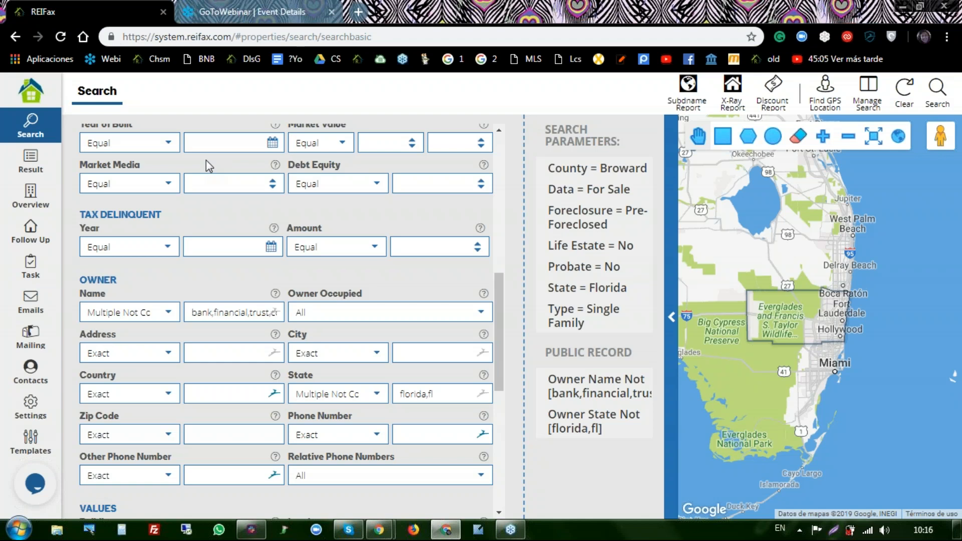
pyautogui.click(34, 165)
pyautogui.click(92, 231)
pyautogui.click(76, 399)
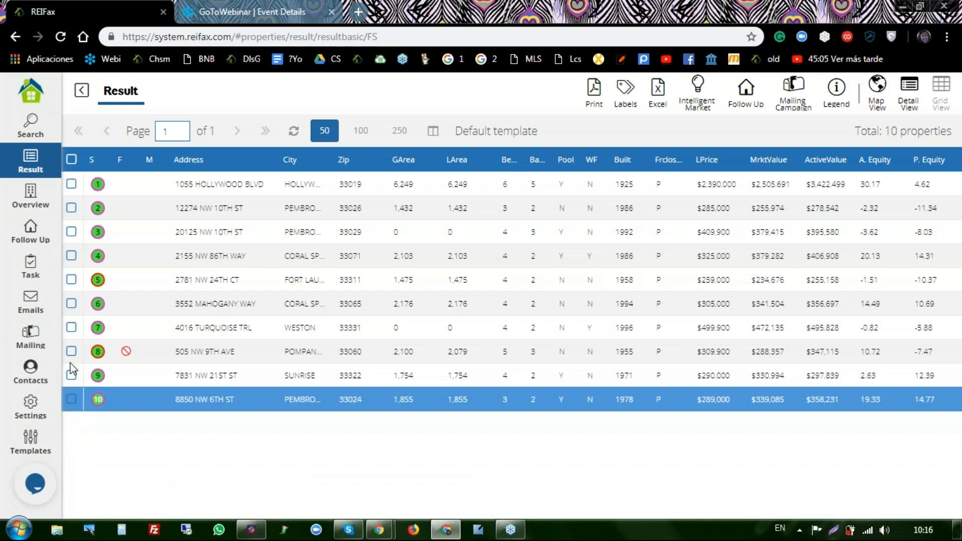
pyautogui.click(72, 160)
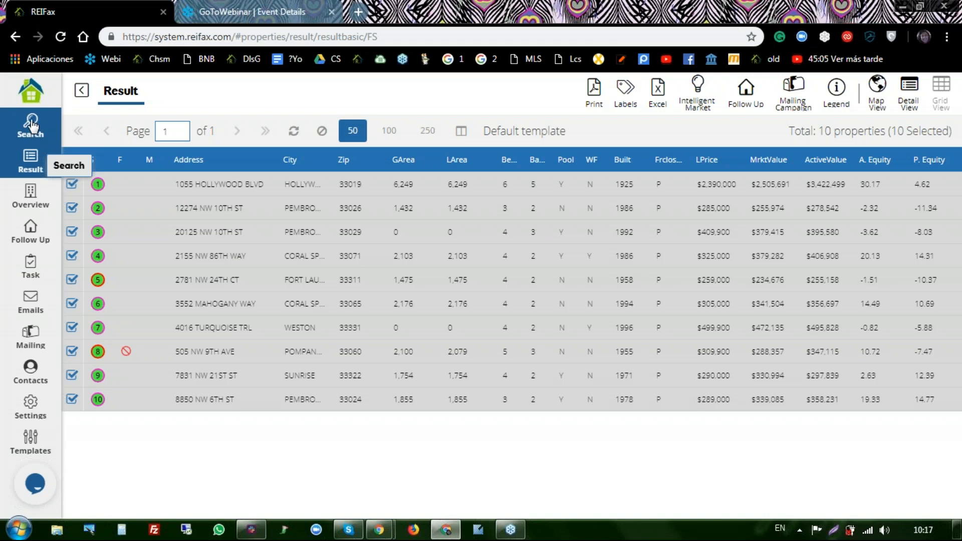
# - Open Manage Search and select the Pre-foreclosed 30%+ Equity Condominio and Upsidedown Single Family searches
pyautogui.click(32, 125)
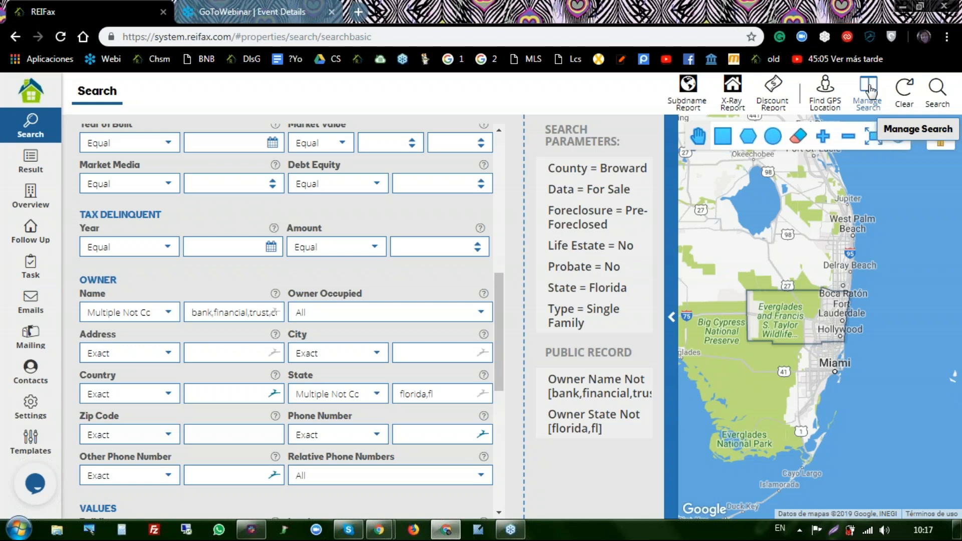
pyautogui.click(870, 91)
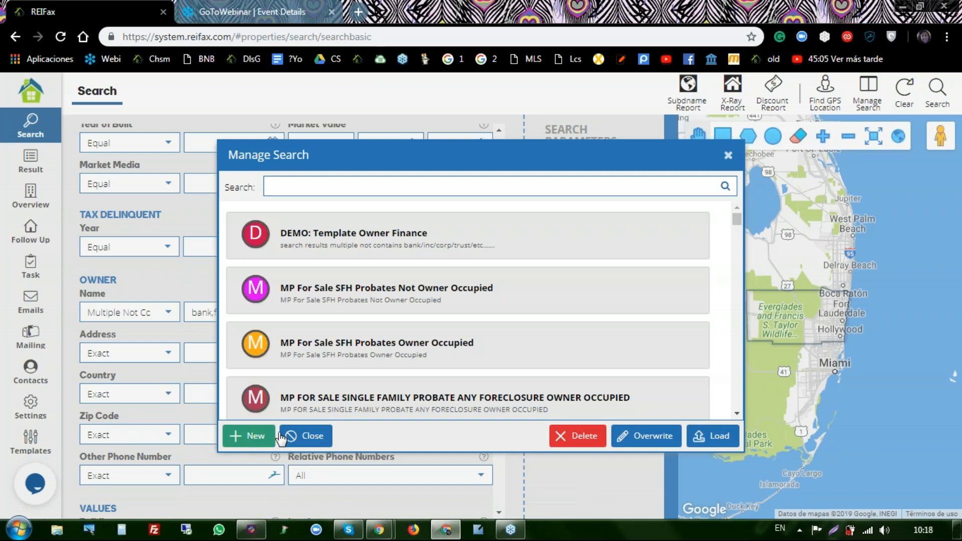
pyautogui.moveTo(736, 228); pyautogui.dragTo(732, 253)
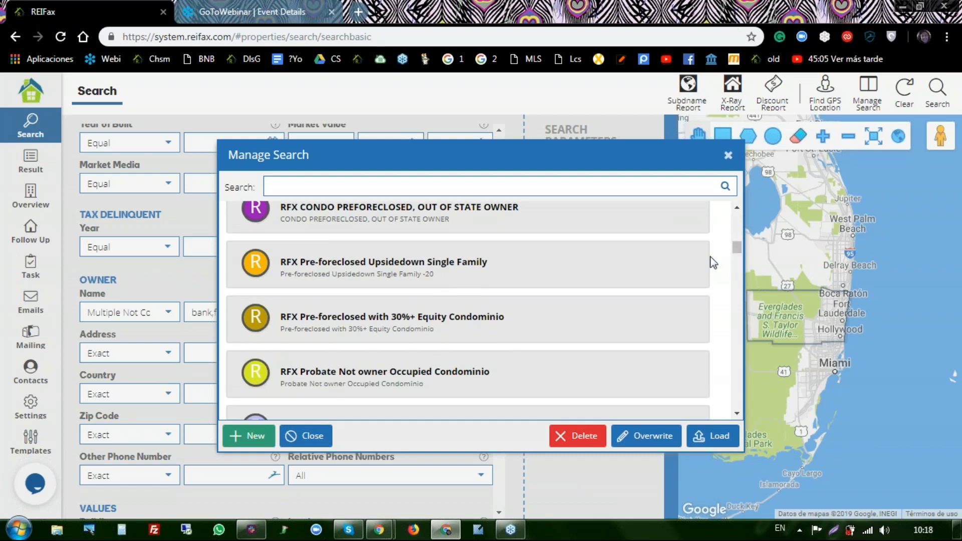
pyautogui.click(294, 324)
pyautogui.click(307, 271)
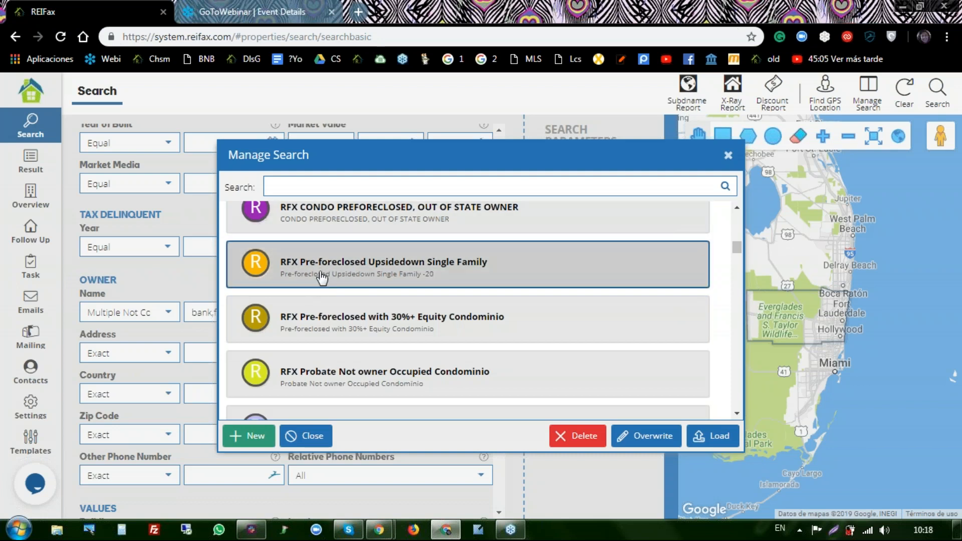
pyautogui.click(316, 306)
# - Select the Probate Not owner Occupied Condominio search and browse the rest of the list
pyautogui.scroll(-1, 316, 308)
pyautogui.scroll(-1, 316, 318)
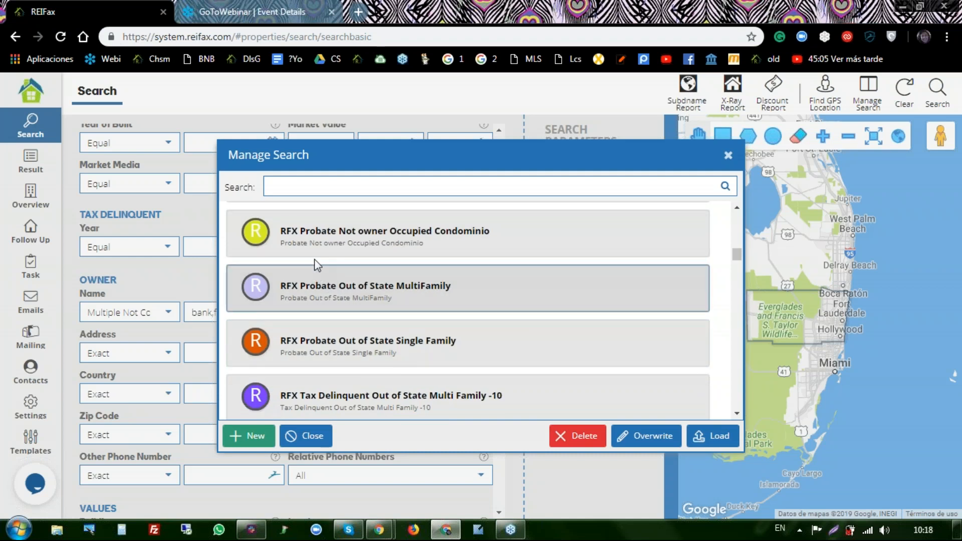
pyautogui.click(323, 254)
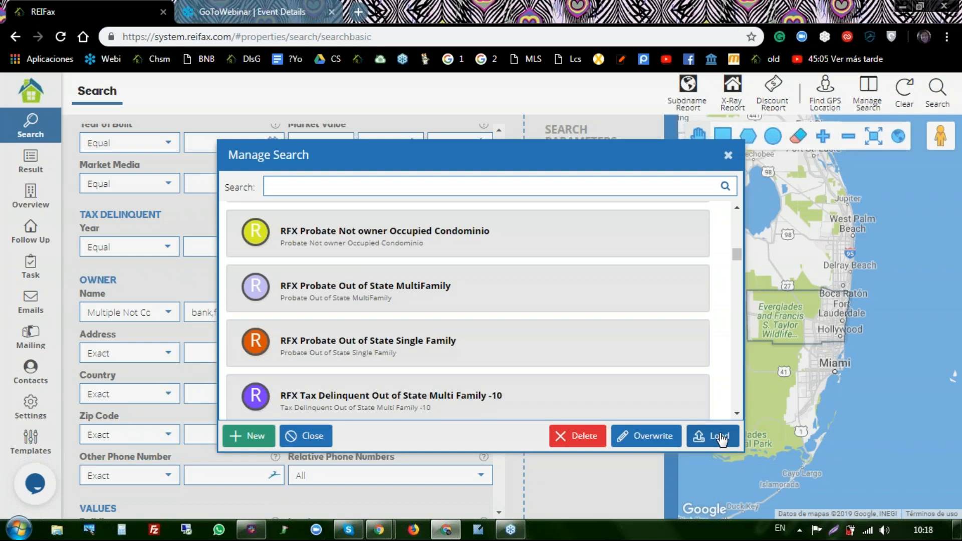
pyautogui.scroll(-1, 551, 288)
pyautogui.scroll(-10, 469, 311)
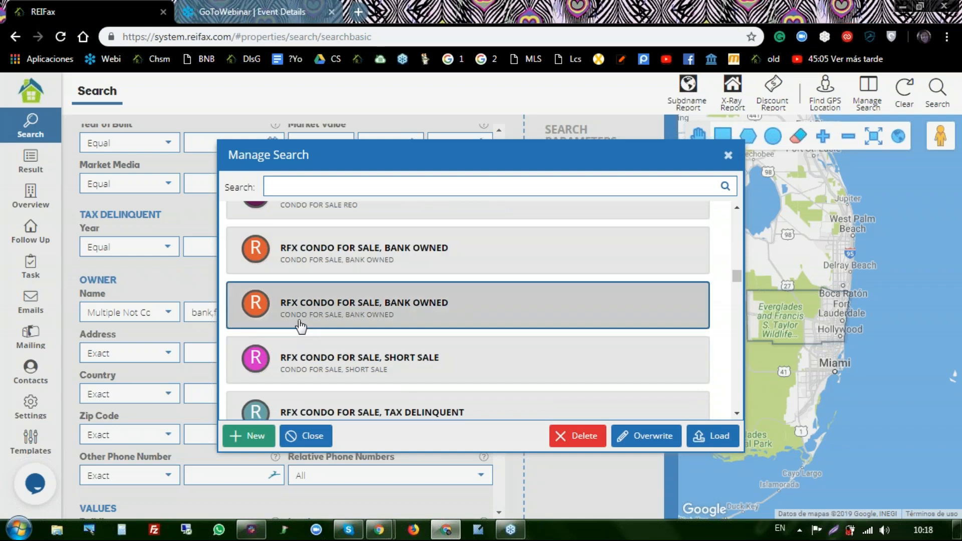
pyautogui.scroll(-4, 349, 315)
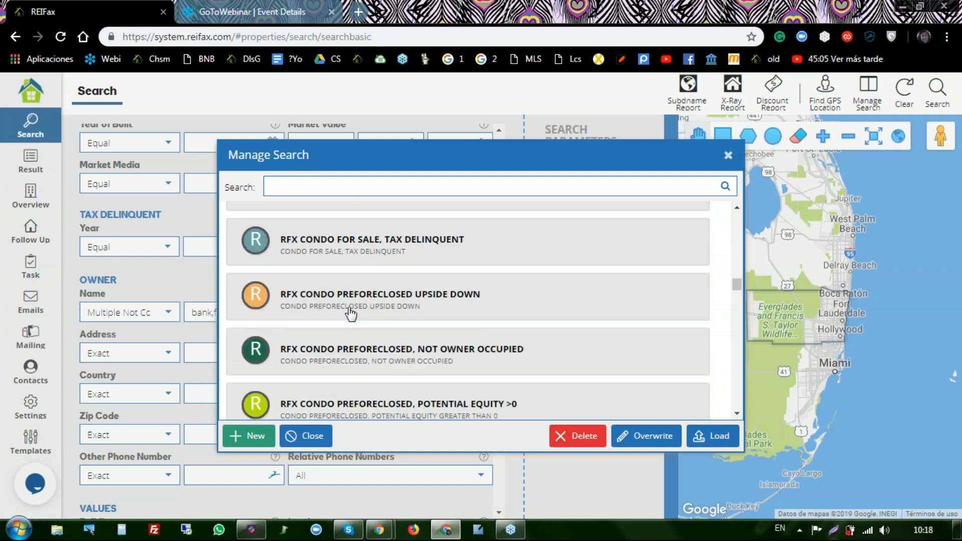
pyautogui.scroll(-8, 350, 315)
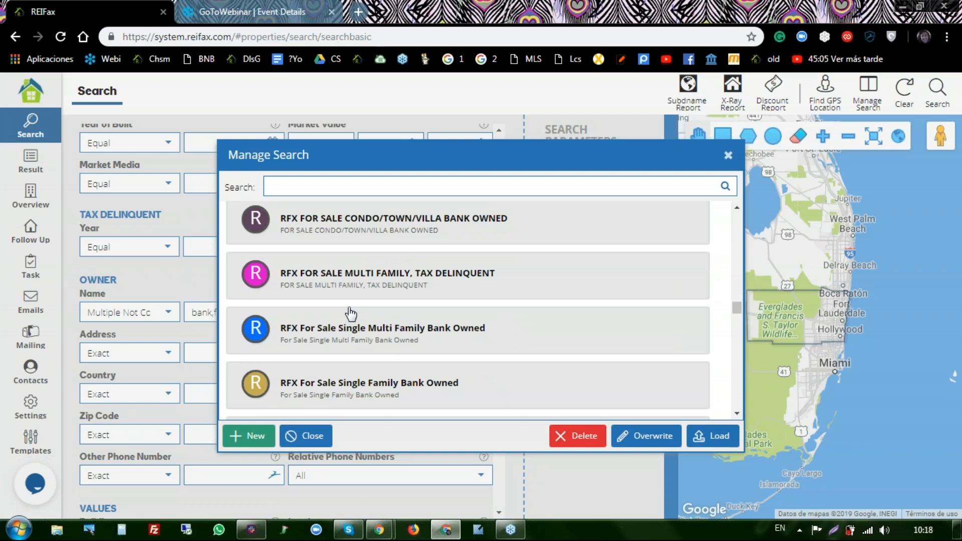
pyautogui.scroll(15, 351, 315)
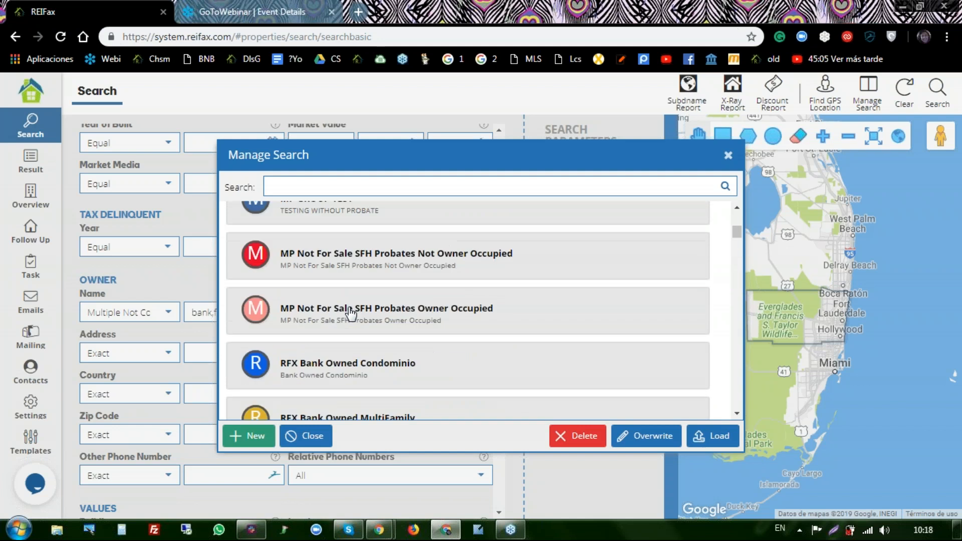
pyautogui.scroll(3, 351, 314)
pyautogui.scroll(-2, 351, 315)
pyautogui.scroll(1, 349, 313)
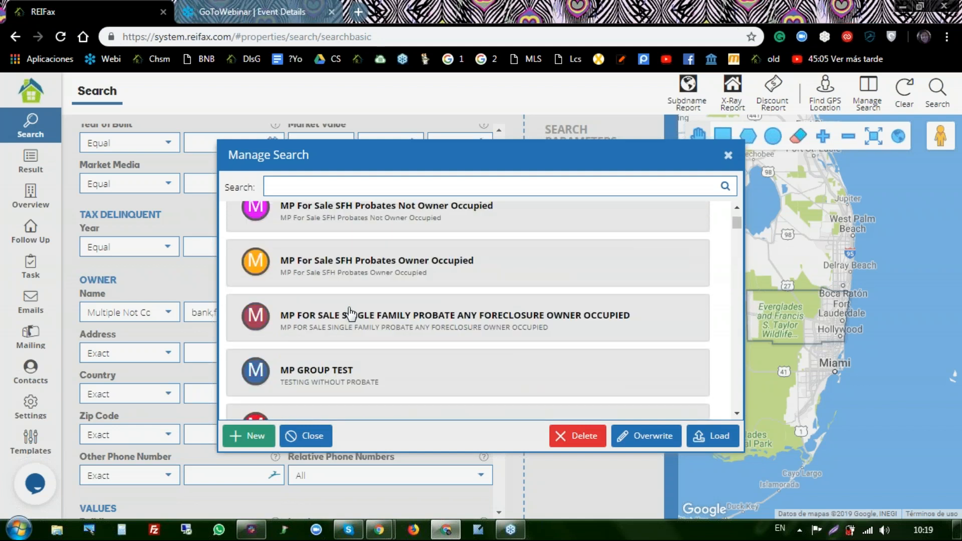
pyautogui.click(289, 267)
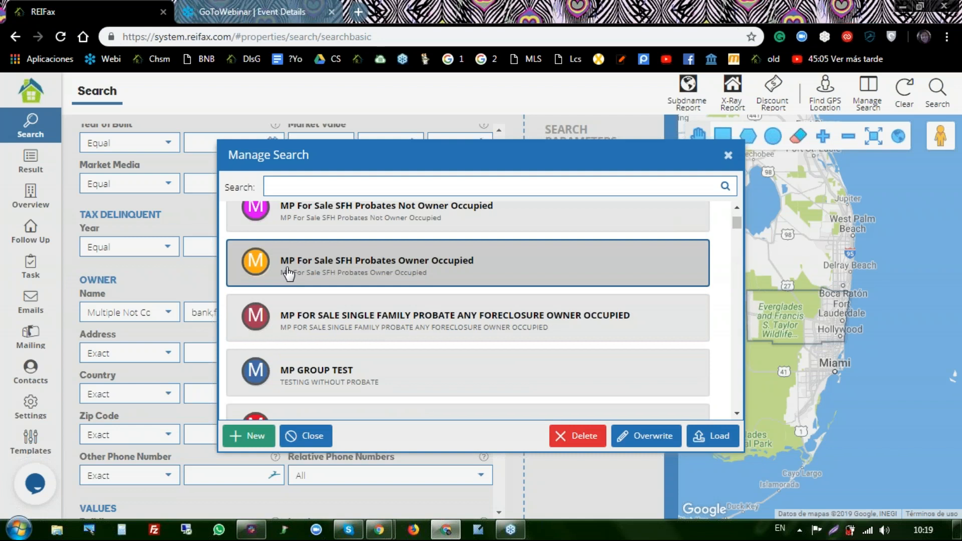
pyautogui.click(300, 320)
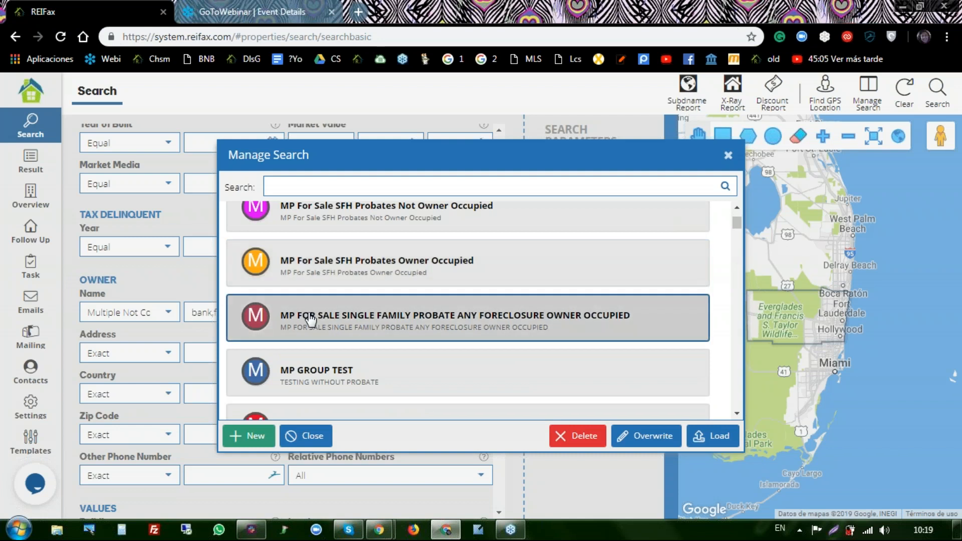
pyautogui.scroll(-1, 307, 321)
pyautogui.scroll(-1, 311, 320)
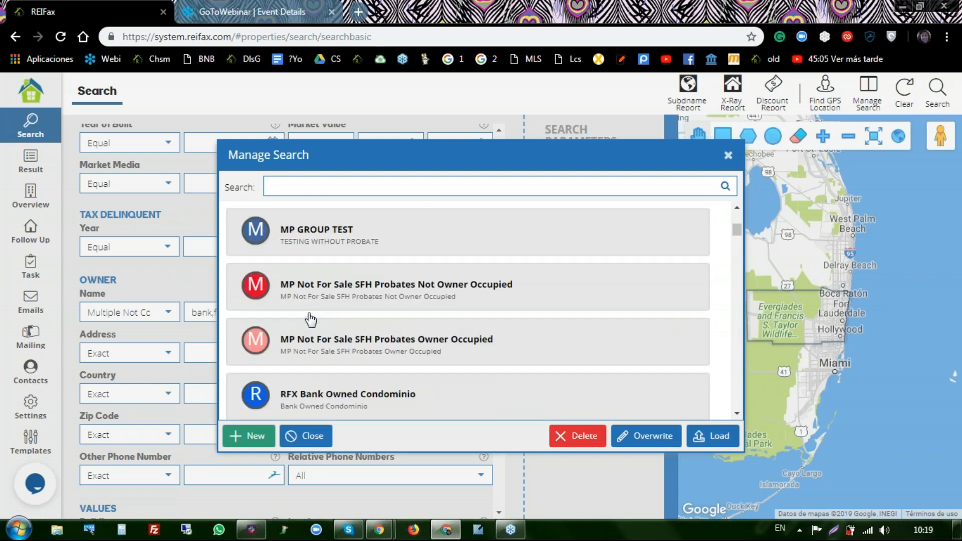
pyautogui.scroll(1, 311, 320)
pyautogui.scroll(1, 311, 320)
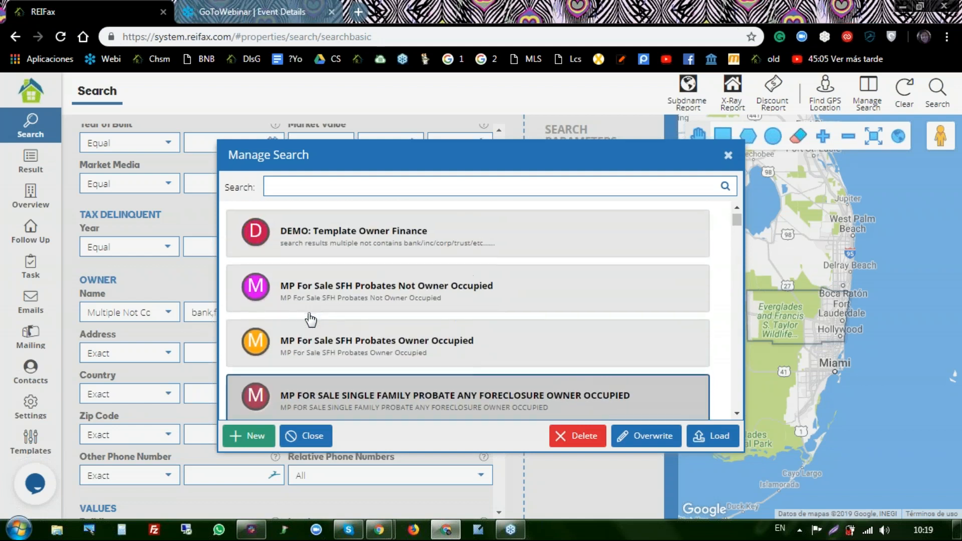
pyautogui.scroll(-5, 310, 319)
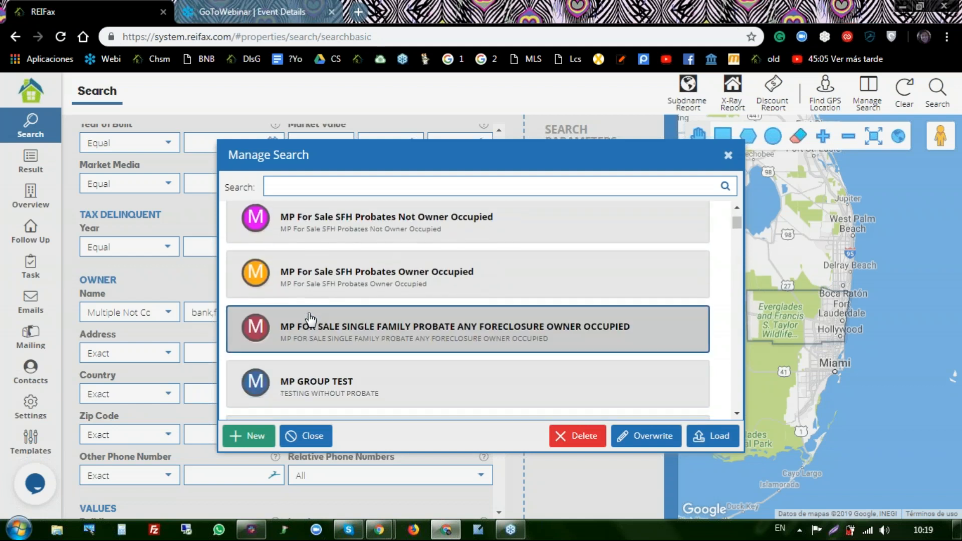
pyautogui.click(312, 321)
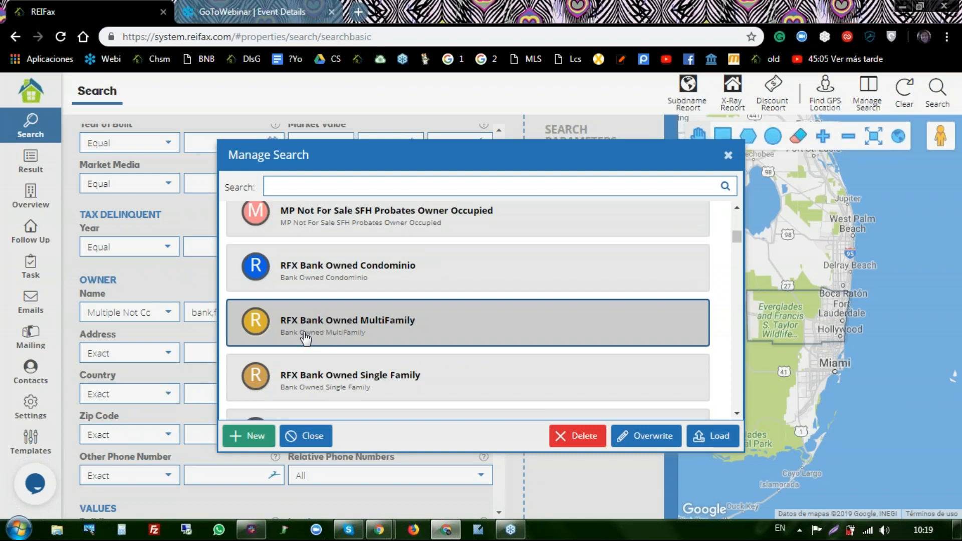
pyautogui.scroll(-3, 306, 339)
pyautogui.scroll(-3, 295, 288)
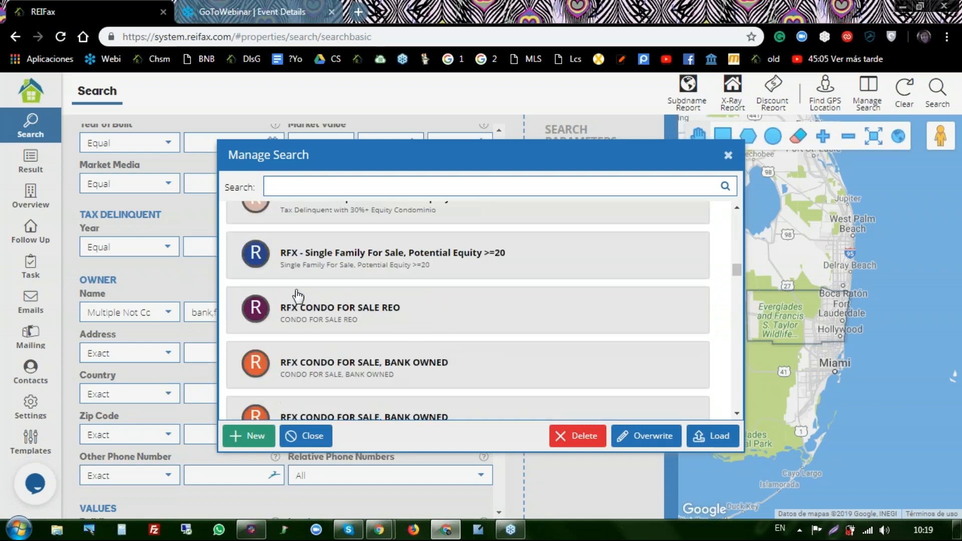
pyautogui.scroll(-6, 281, 293)
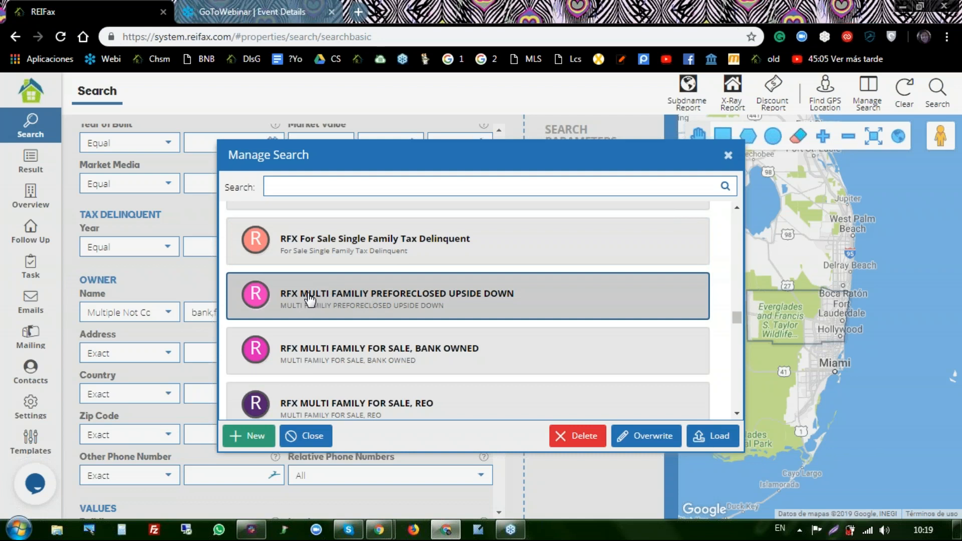
pyautogui.scroll(1, 309, 299)
pyautogui.scroll(15, 309, 301)
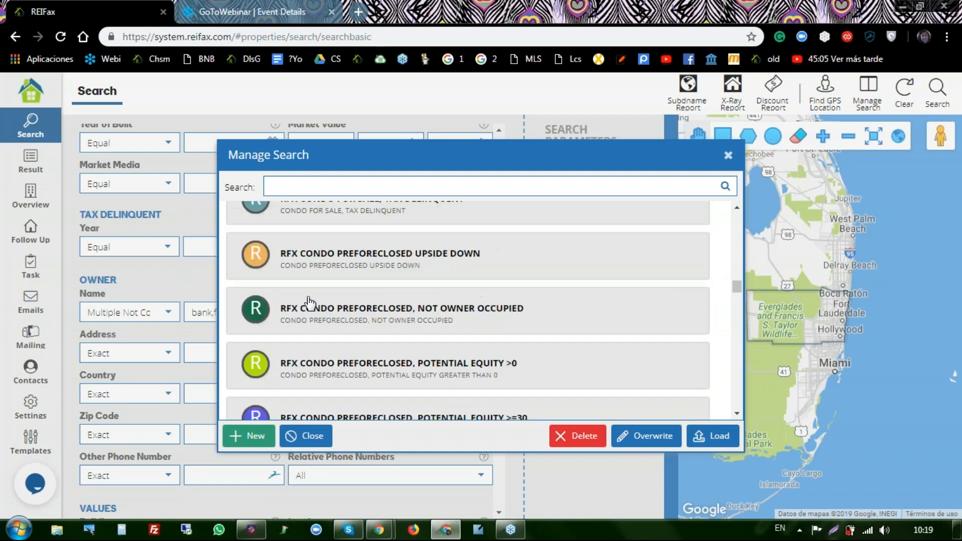
pyautogui.scroll(8, 309, 301)
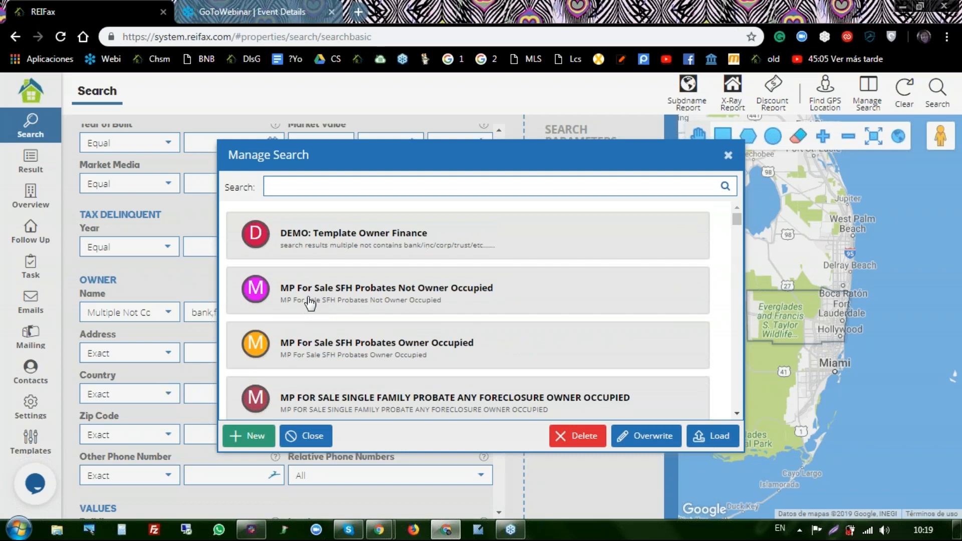
# - Start a new saved search named 'Single Family For Sale'
pyautogui.click(245, 439)
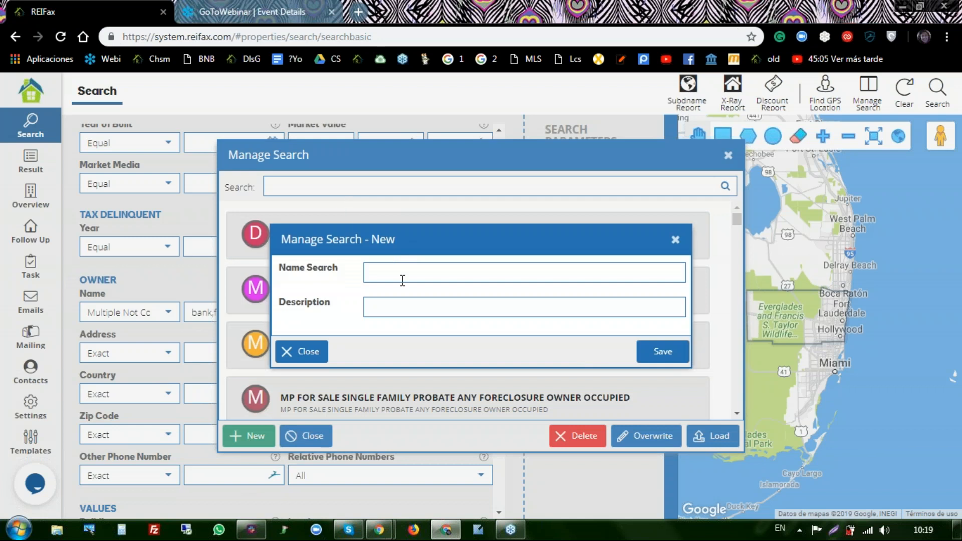
pyautogui.click(392, 269)
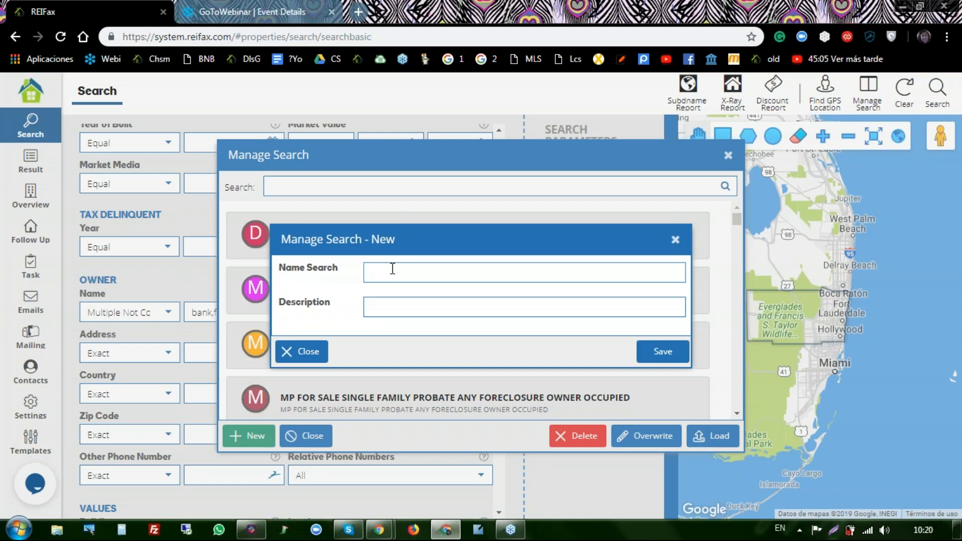
pyautogui.write('single Family')
pyautogui.click(392, 271)
pyautogui.write('For Sale')
# - Enter the description 'Out of state Owner, Not banked owned,'
pyautogui.click(387, 306)
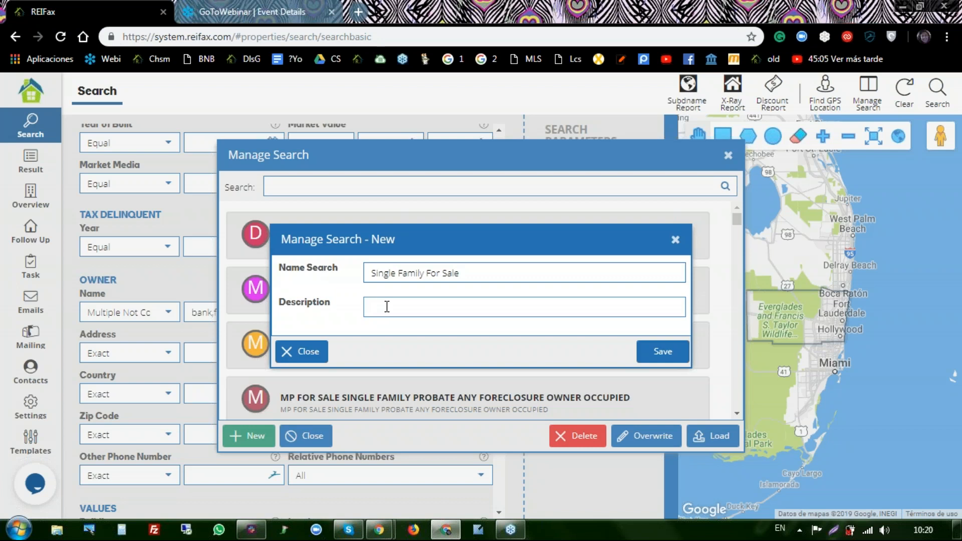
pyautogui.write('Out of sate')
pyautogui.press('BackSpace')
pyautogui.press('BackSpace')
pyautogui.press('BackSpace')
pyautogui.write('tate Oner')
pyautogui.press('BackSpace')
pyautogui.press('BackSpace')
pyautogui.press('BackSpace')
pyautogui.write('wnhe')
pyautogui.press('BackSpace')
pyautogui.press('BackSpace')
pyautogui.write('er, Not banke')
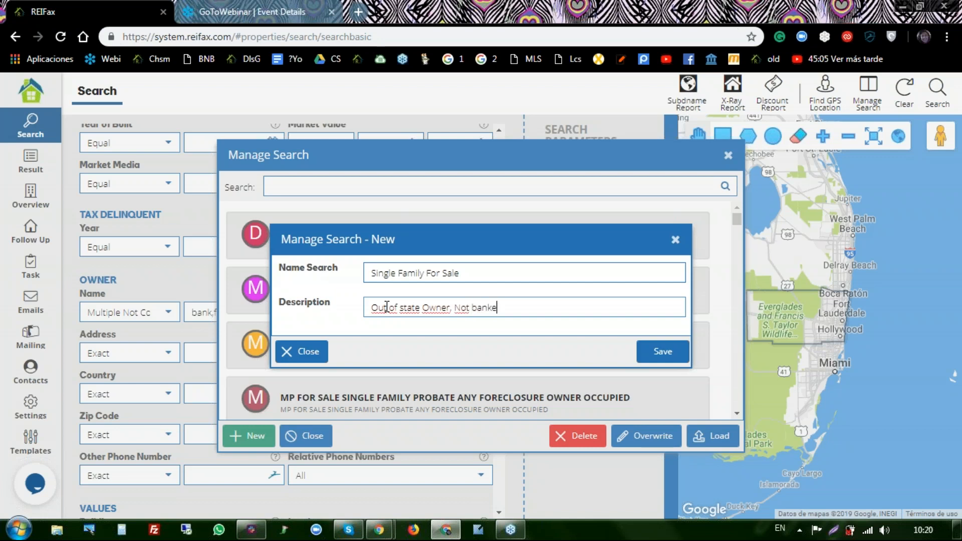
pyautogui.write('d owned,')
pyautogui.click(582, 166)
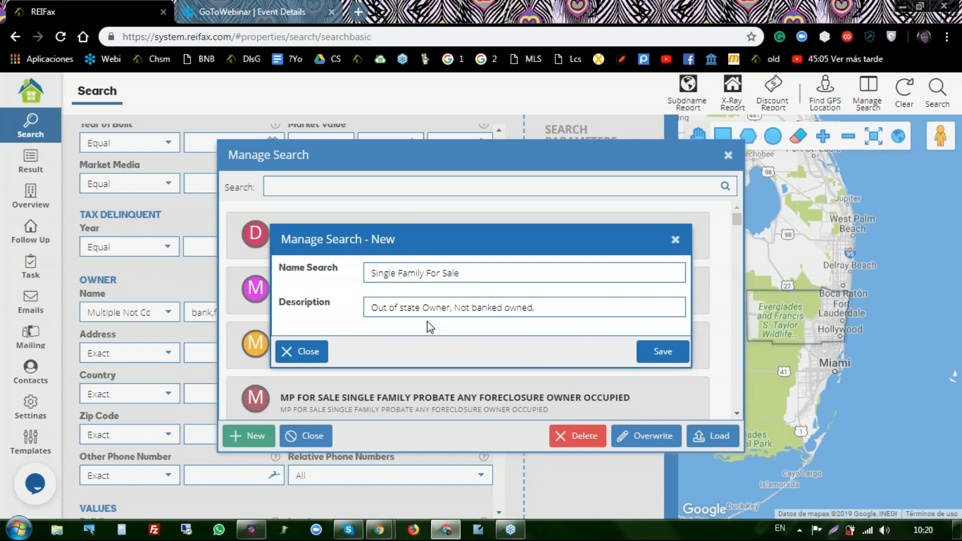
pyautogui.click(555, 309)
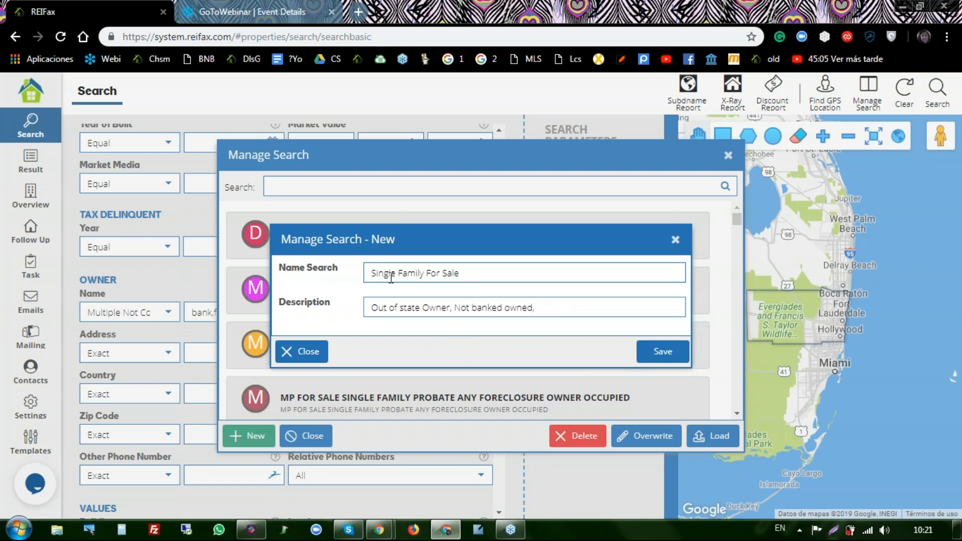
# - Append '(webinar)' to the search name and save it, dismissing the confirmation
pyautogui.click(462, 275)
pyautogui.doubleClick(482, 272)
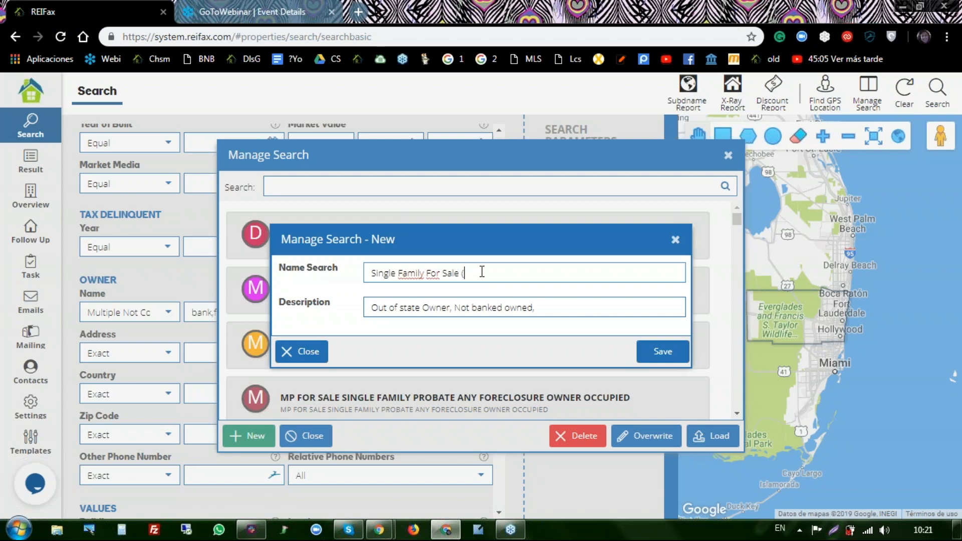
pyautogui.write('(webinar)')
pyautogui.click(663, 354)
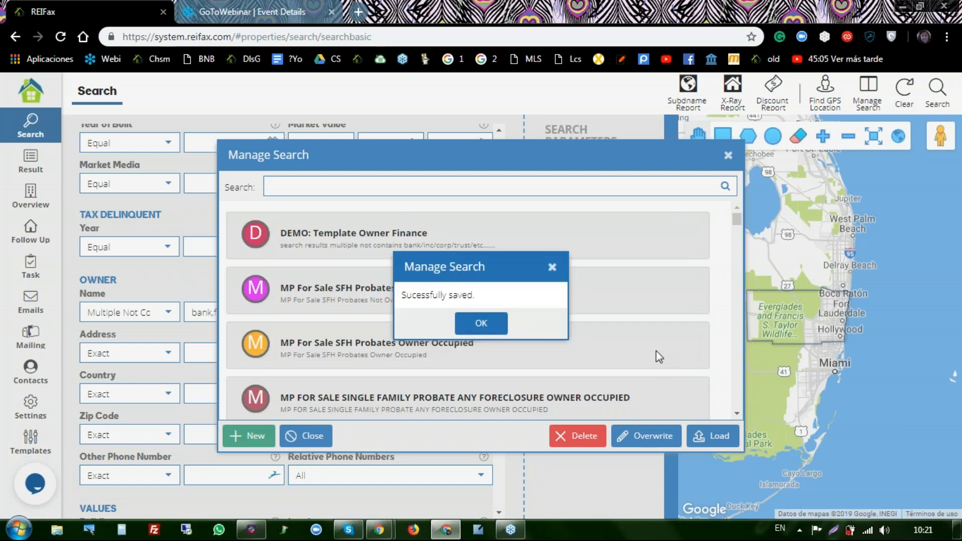
pyautogui.click(479, 326)
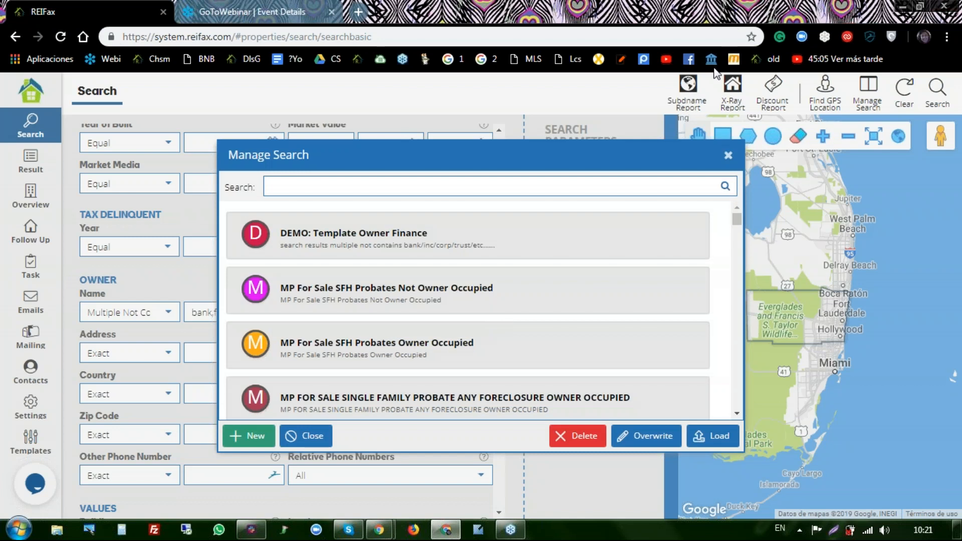
# - Filter the saved searches by 'single family' and scroll through the matches
pyautogui.click(725, 191)
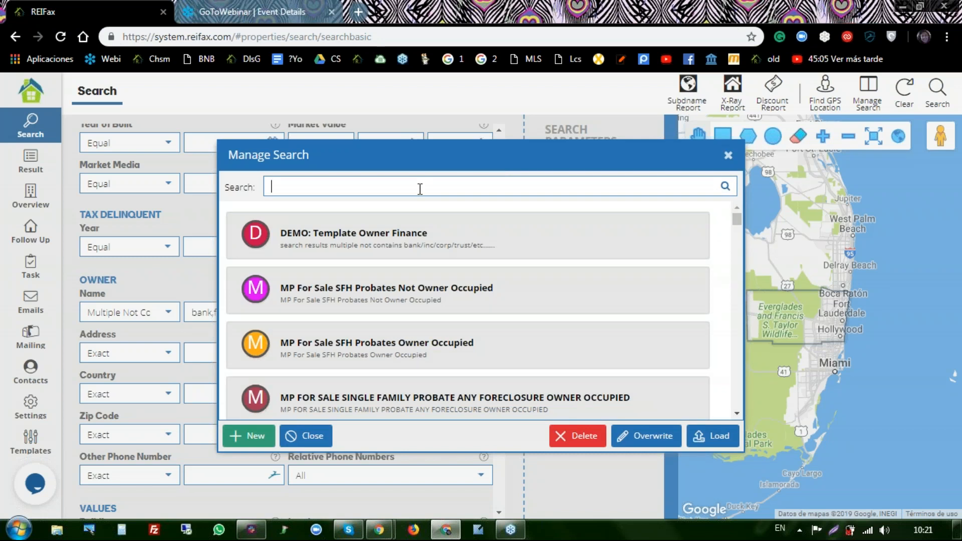
pyautogui.write('single familyu')
pyautogui.press('BackSpace')
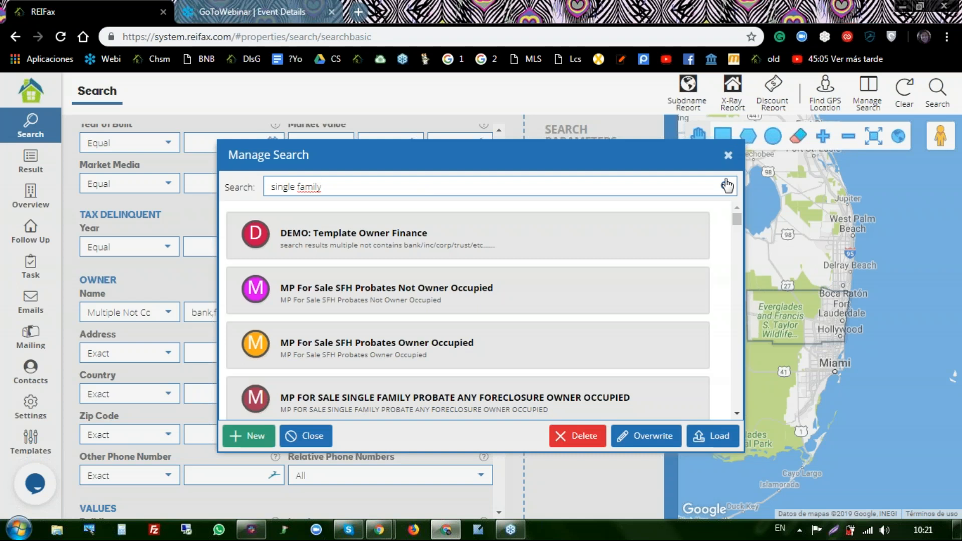
pyautogui.click(725, 186)
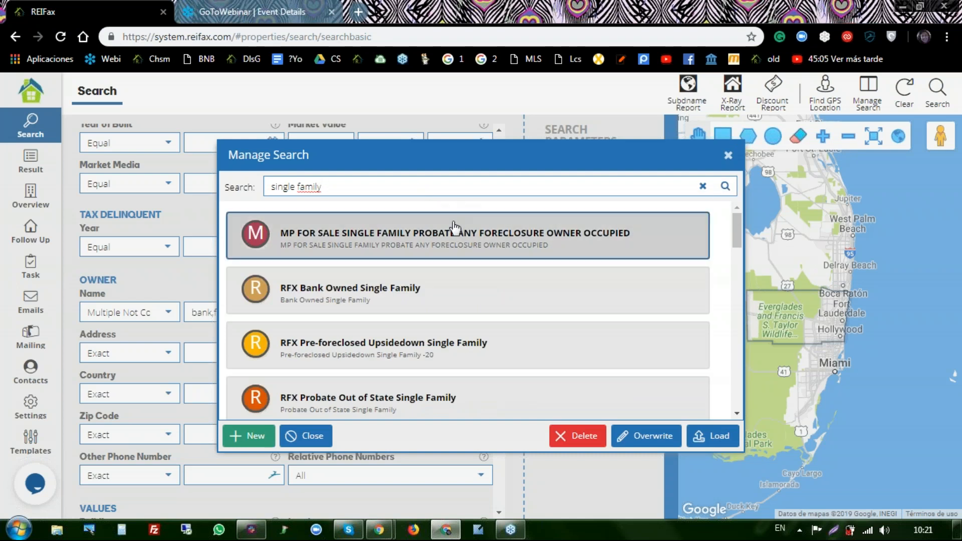
pyautogui.scroll(-5, 396, 301)
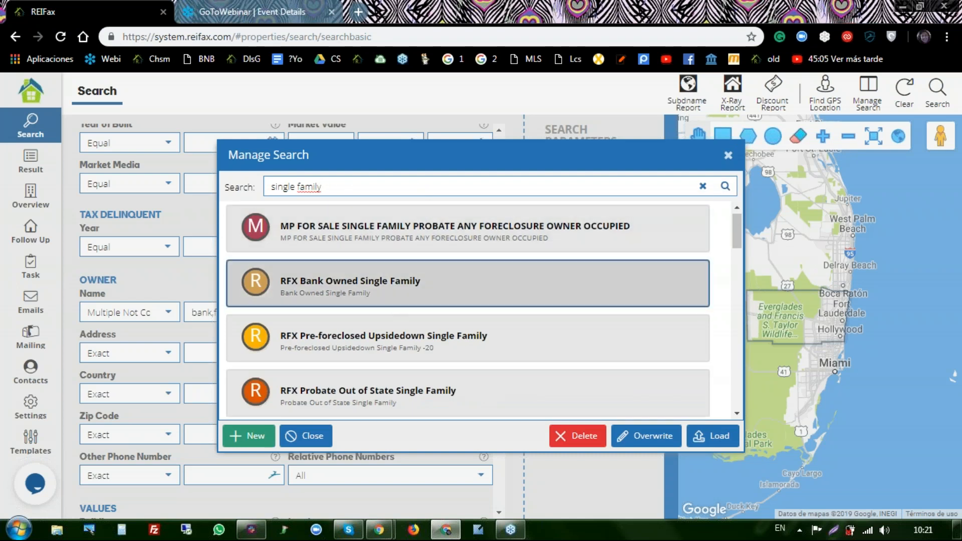
pyautogui.scroll(-3, 400, 315)
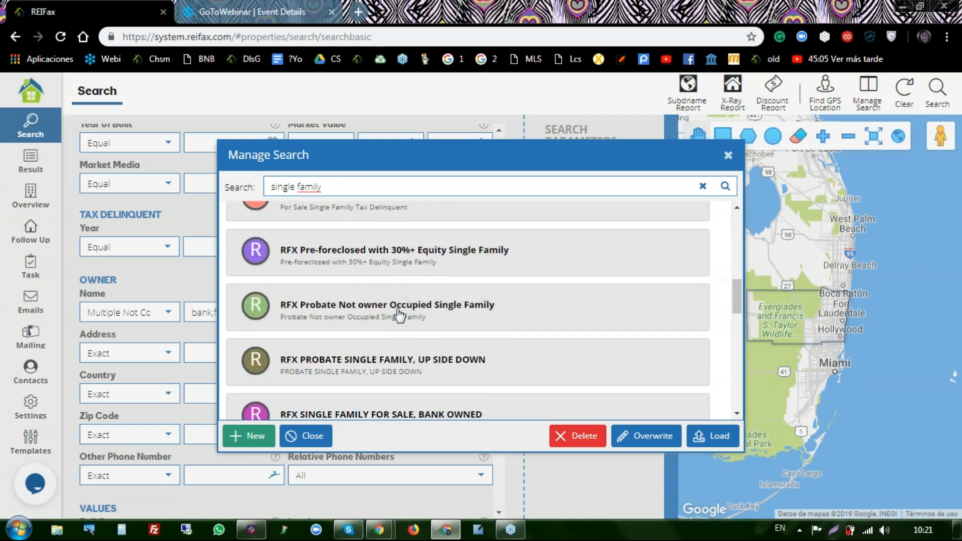
pyautogui.scroll(-4, 400, 315)
pyautogui.scroll(-1, 400, 315)
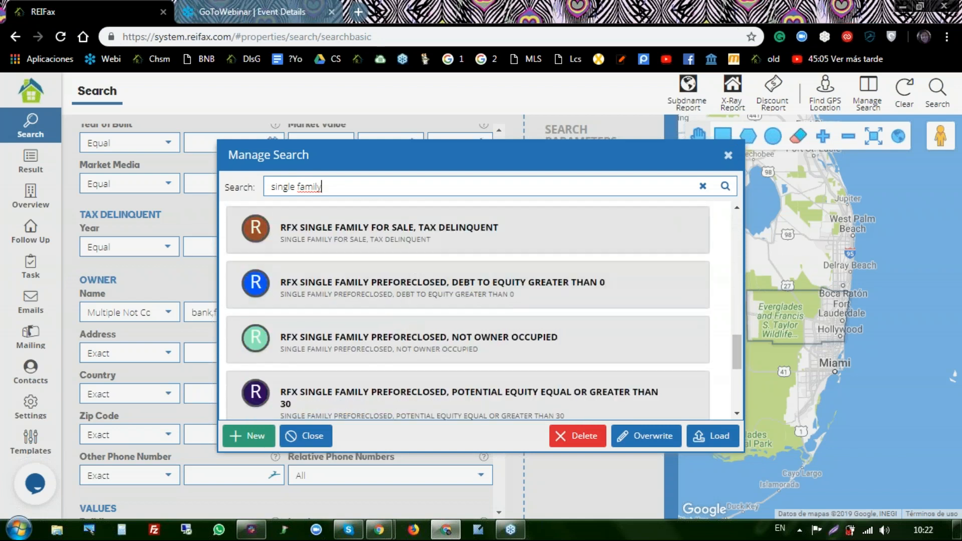
# - Filter by 'webinar', select Single Family For Sale (webinar), and close the window
pyautogui.press('BackSpace')
pyautogui.press('BackSpace')
pyautogui.press('BackSpace')
pyautogui.press('BackSpace')
pyautogui.press('BackSpace')
pyautogui.press('BackSpace')
pyautogui.write('webinar')
pyautogui.click(725, 186)
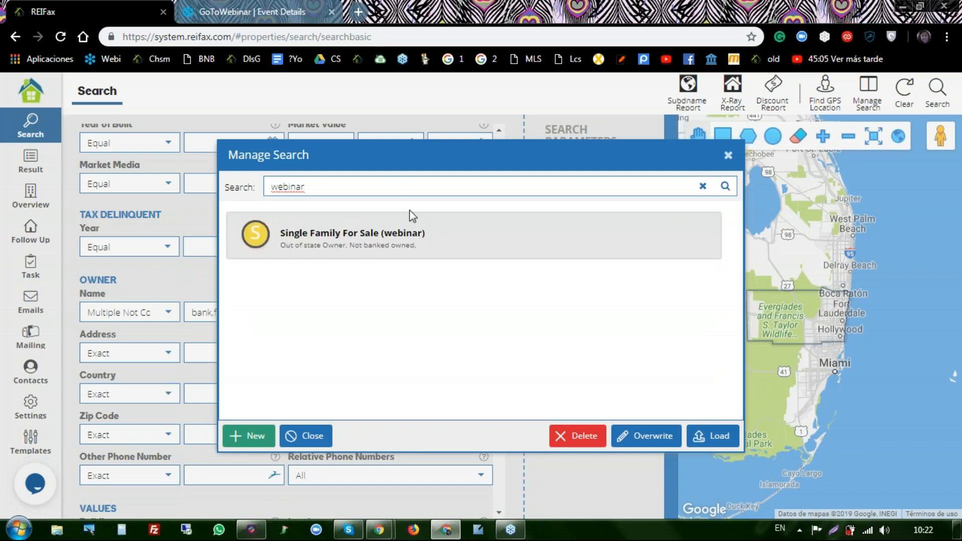
pyautogui.click(369, 258)
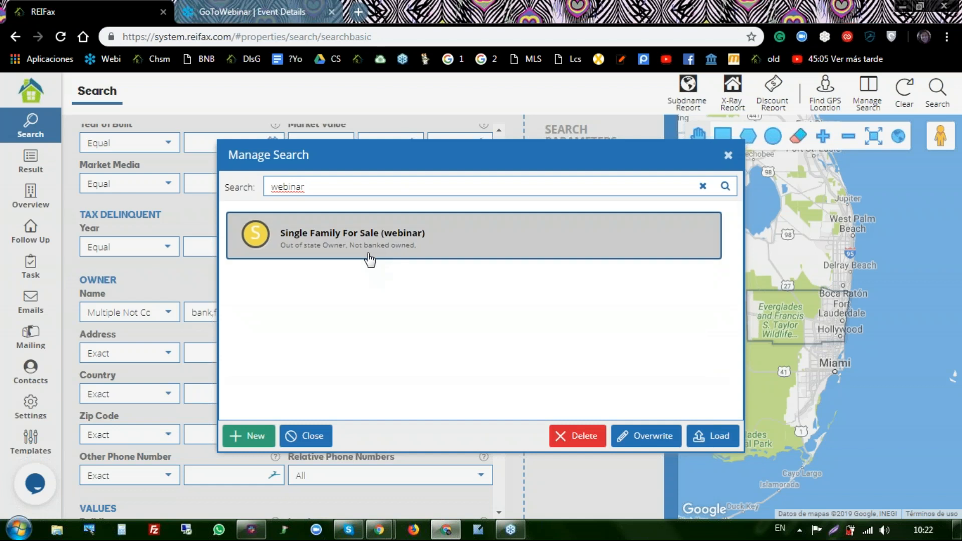
pyautogui.click(728, 156)
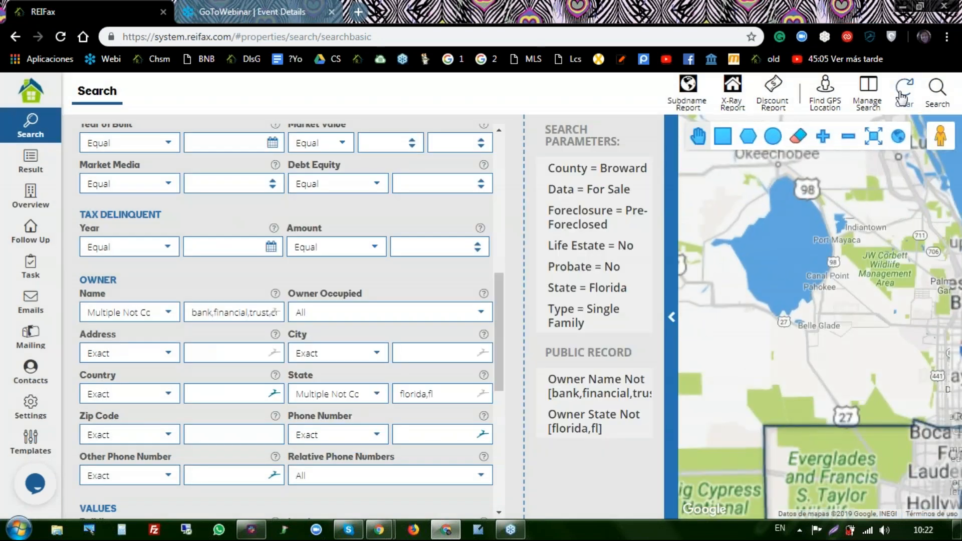
# - Clear the criteria, then filter Manage Search by webinar and load Single Family For Sale (webinar)
pyautogui.click(901, 96)
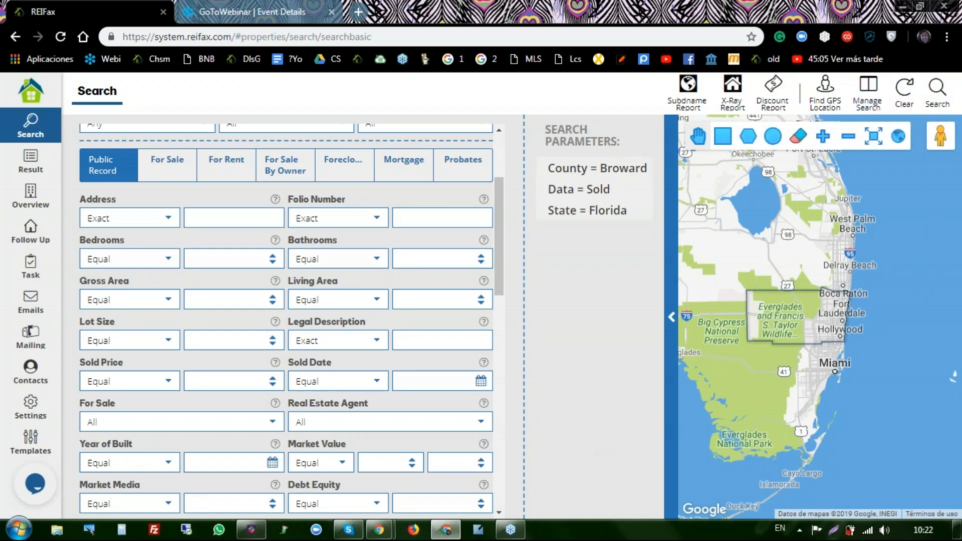
pyautogui.click(872, 96)
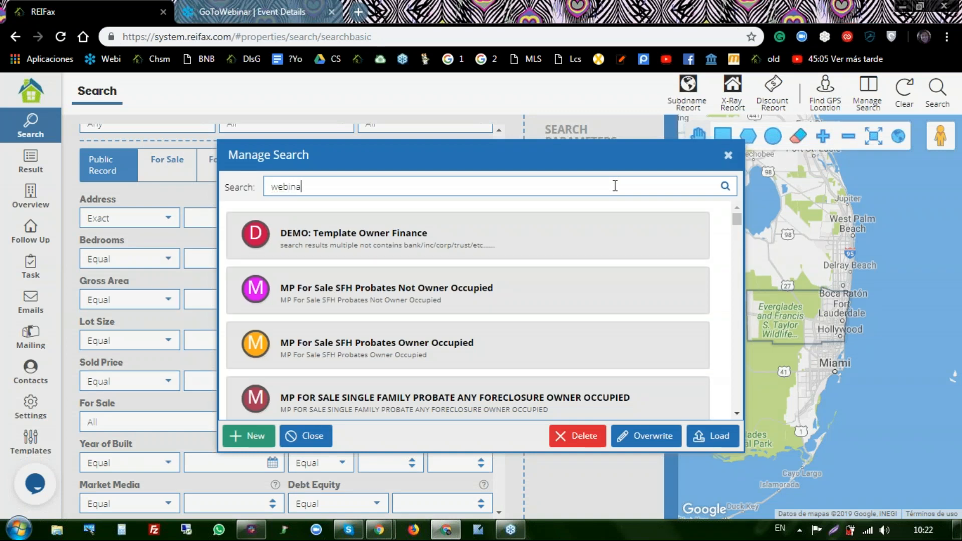
pyautogui.click(725, 187)
pyautogui.click(417, 242)
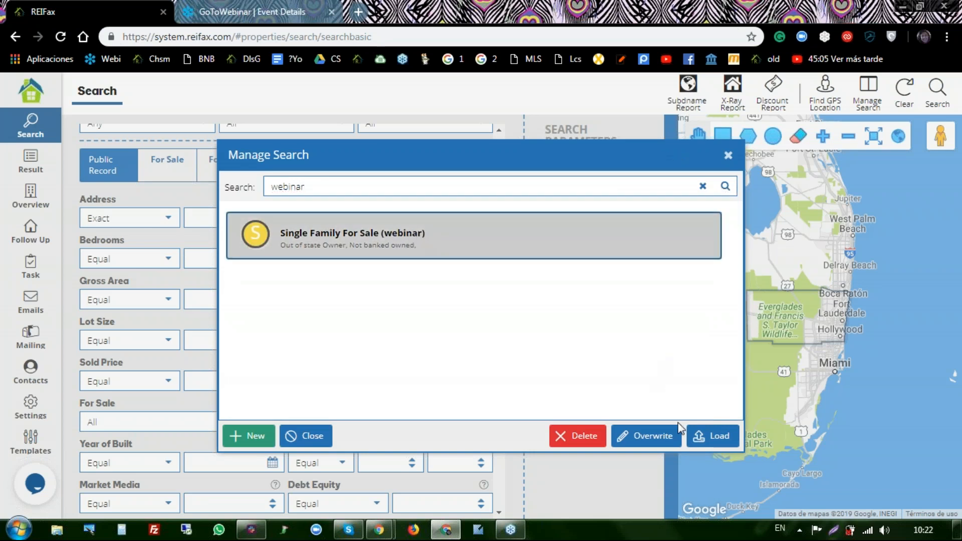
pyautogui.click(713, 442)
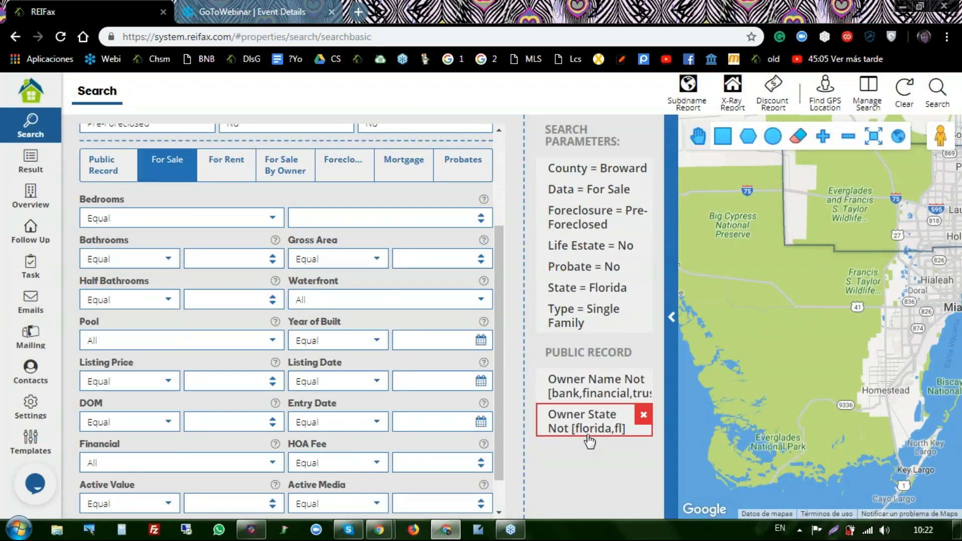
pyautogui.click(933, 90)
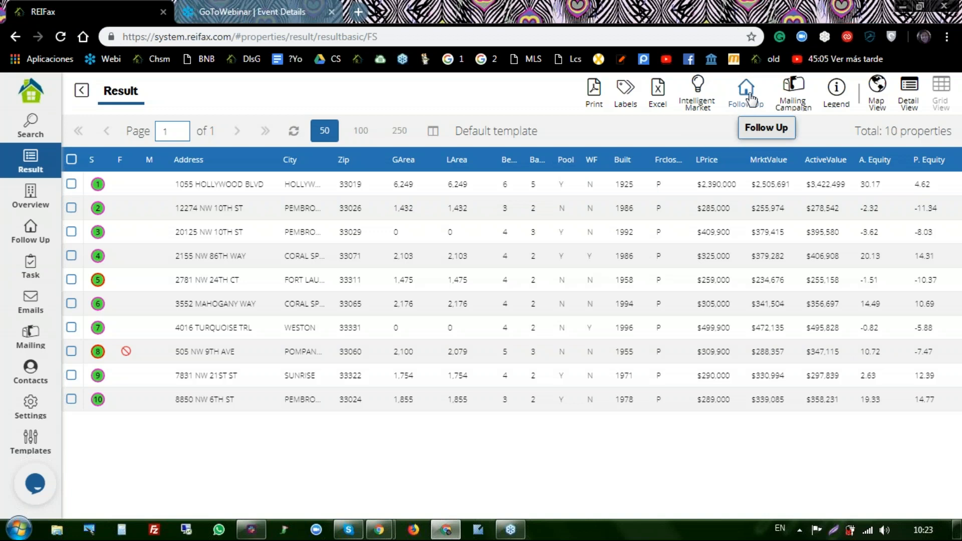
pyautogui.click(33, 131)
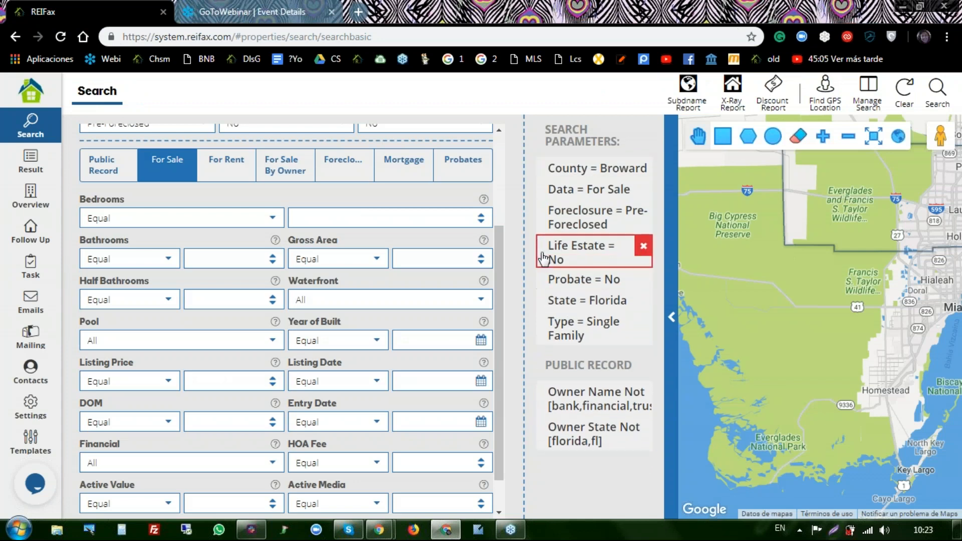
# - Bring up the Public Record search fields
pyautogui.scroll(-1, 308, 335)
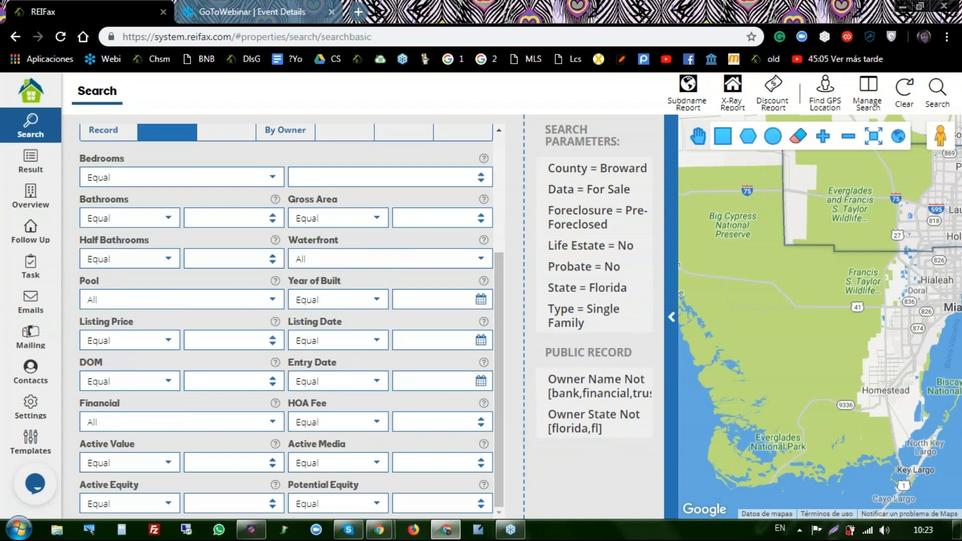
pyautogui.scroll(2, 357, 240)
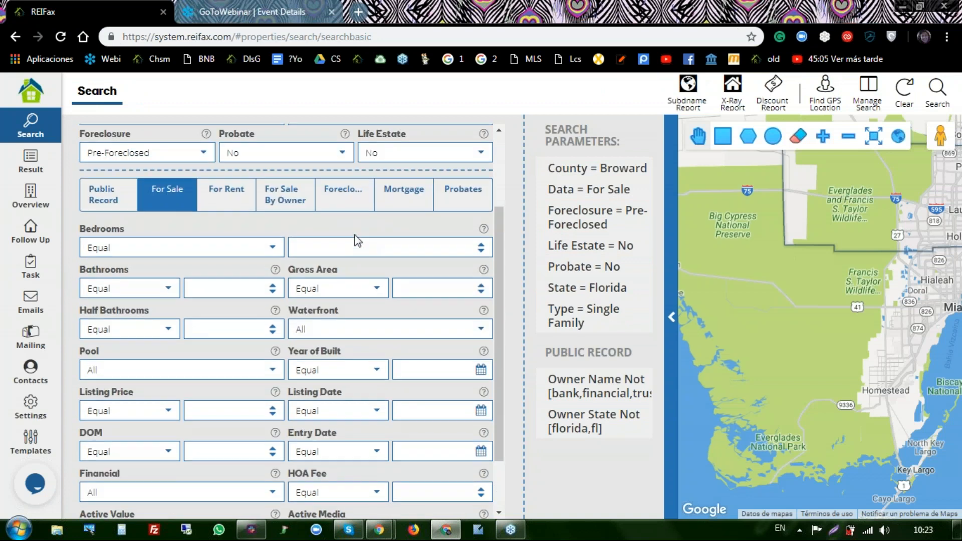
pyautogui.scroll(-2, 357, 240)
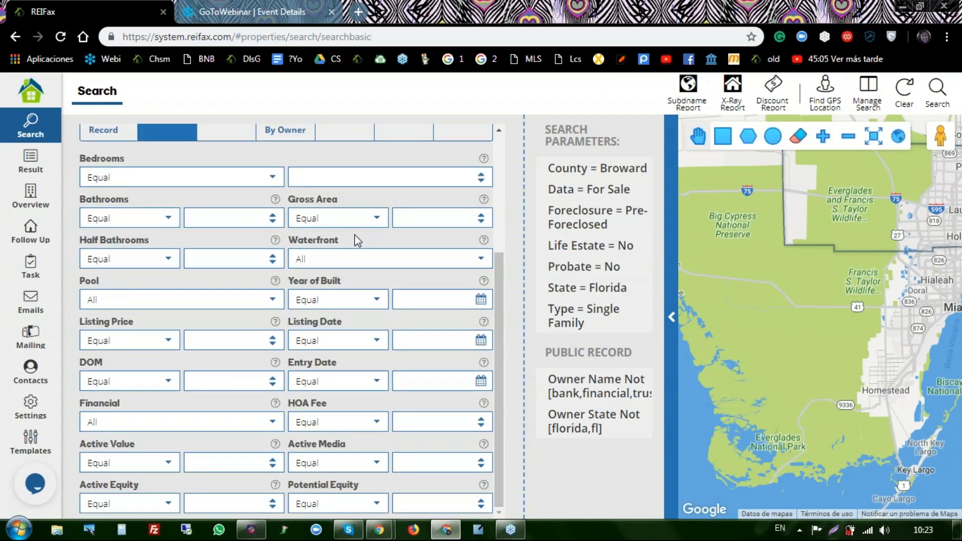
pyautogui.scroll(2, 357, 240)
pyautogui.click(104, 201)
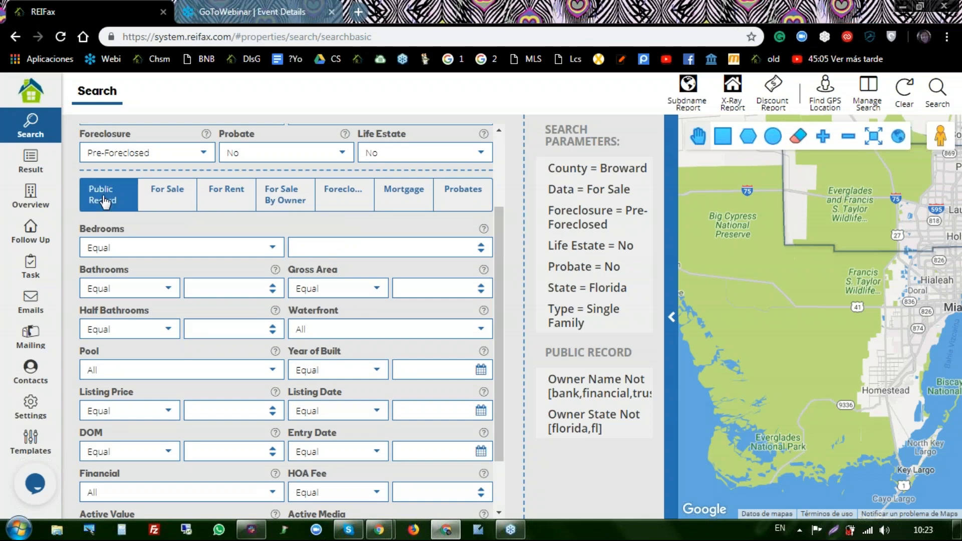
pyautogui.scroll(-6, 104, 200)
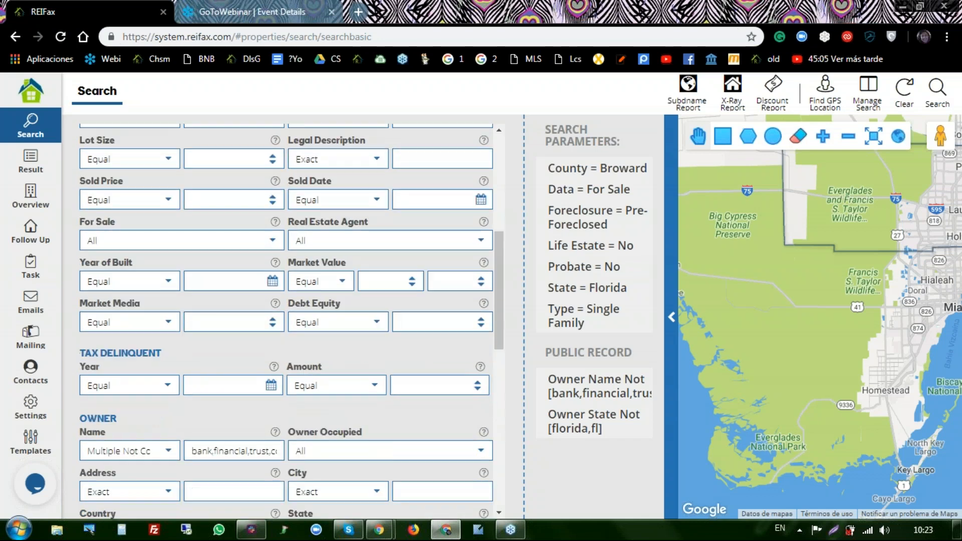
pyautogui.scroll(-6, 368, 328)
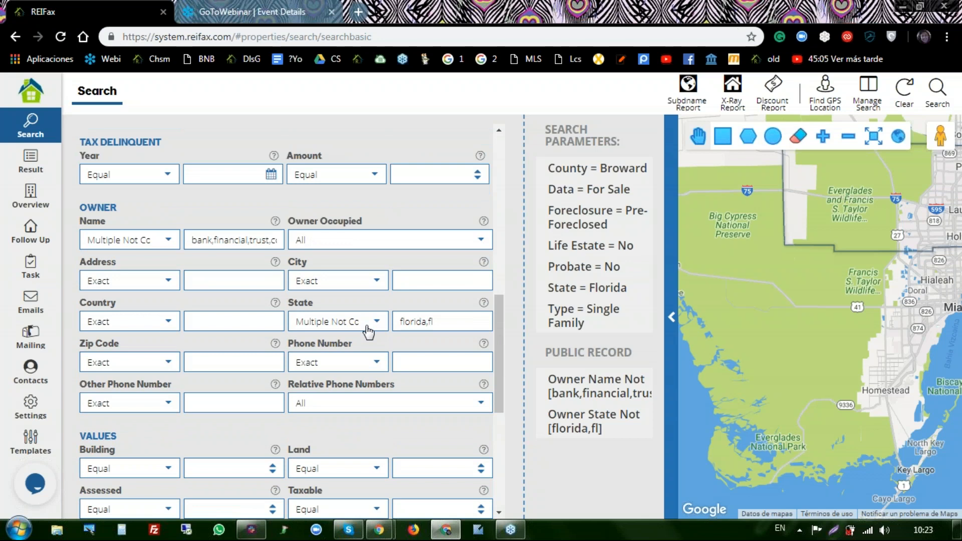
pyautogui.scroll(8, 368, 331)
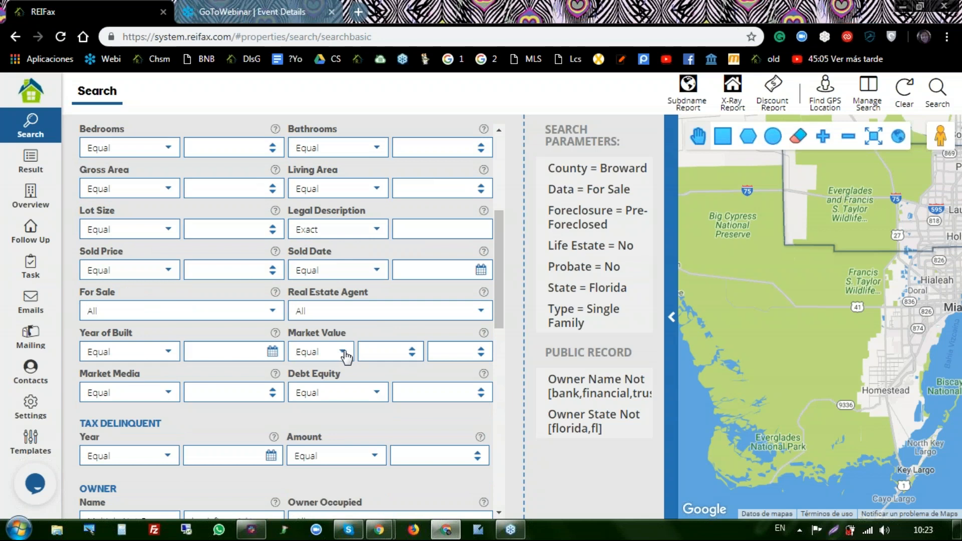
# - Set Market Value to Between, with 200,000 minimum and 400,000 maximum
pyautogui.click(345, 355)
pyautogui.scroll(-1, 315, 257)
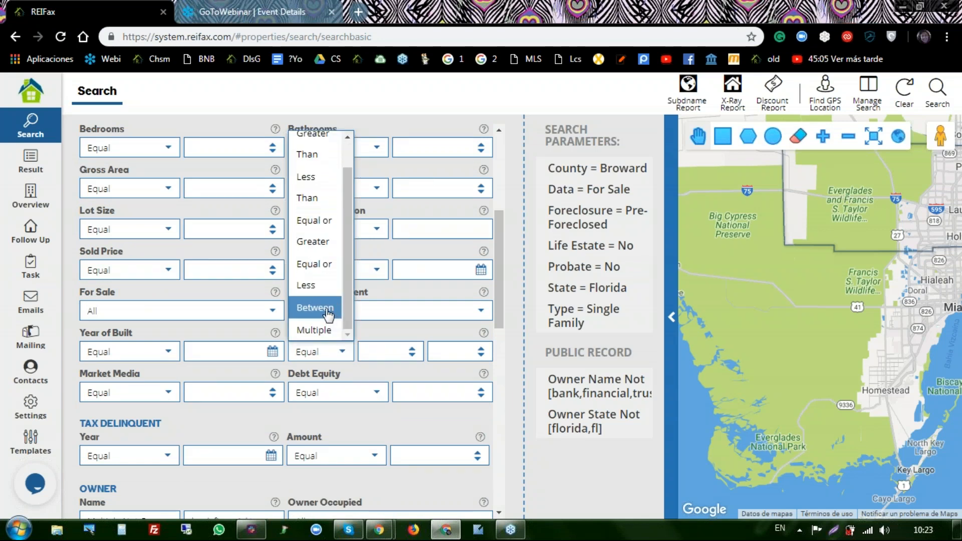
pyautogui.click(320, 309)
pyautogui.click(381, 300)
pyautogui.click(381, 301)
pyautogui.click(519, 362)
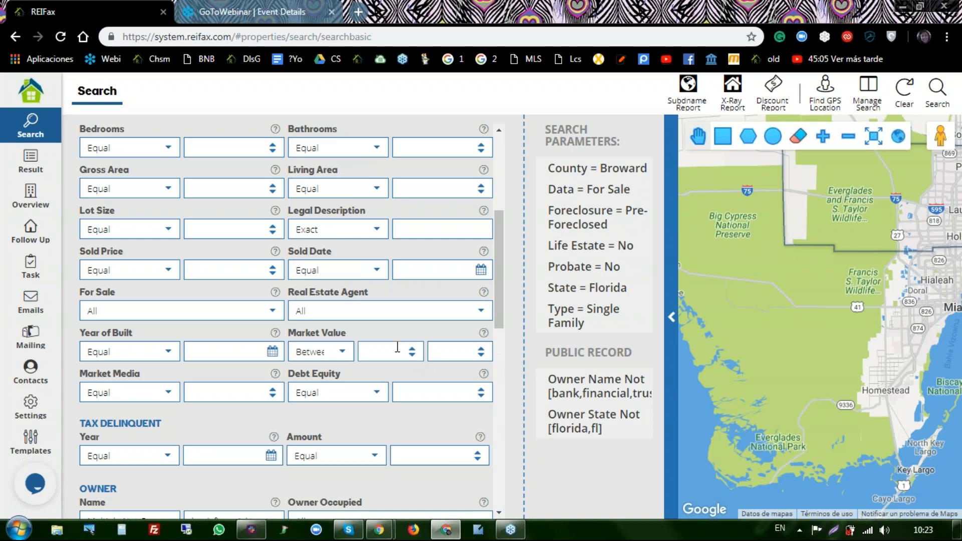
pyautogui.write('20')
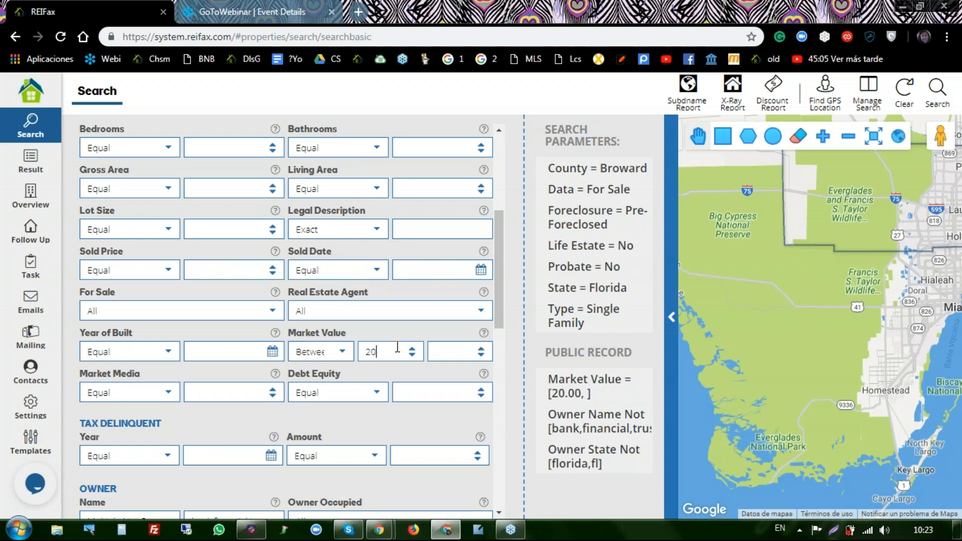
pyautogui.write('0000')
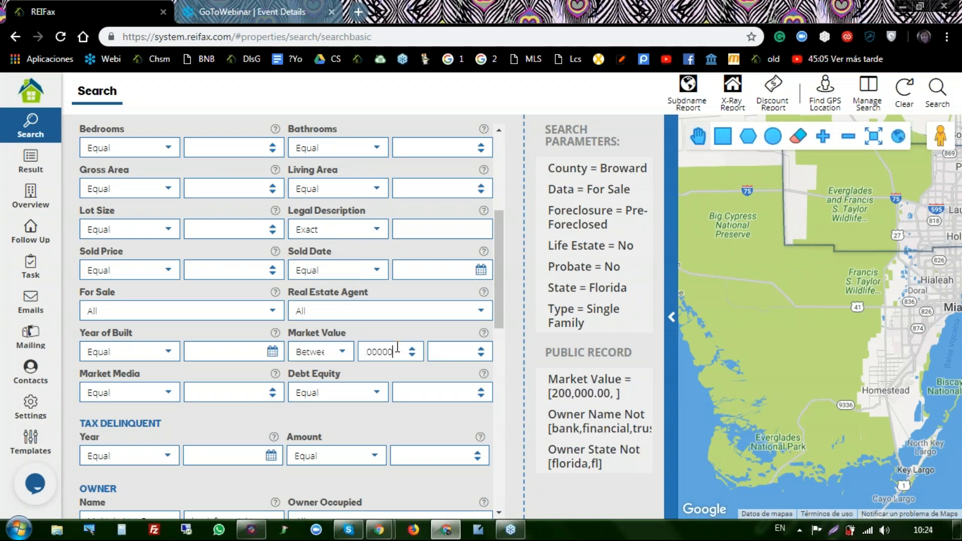
pyautogui.click(435, 351)
pyautogui.write('4')
pyautogui.write('0')
pyautogui.write('00000')
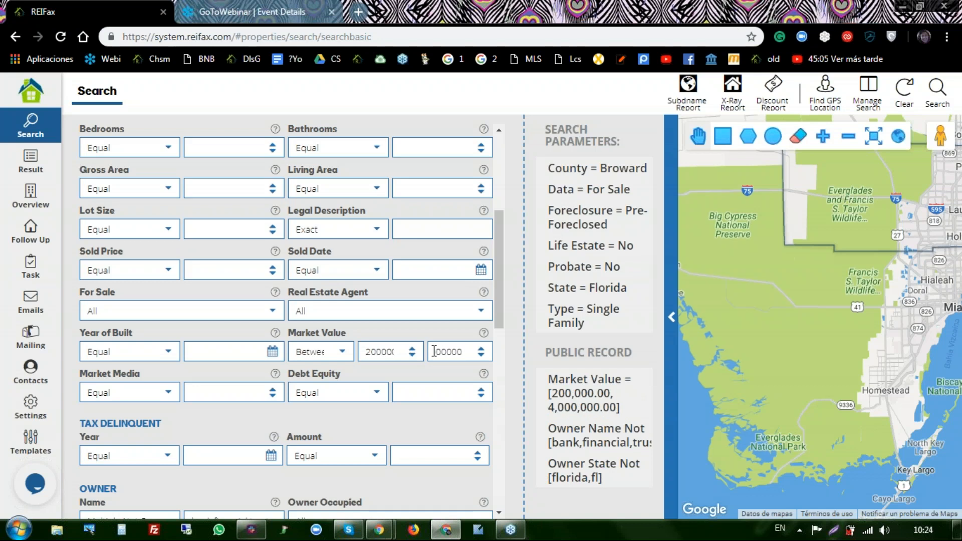
pyautogui.press('BackSpace')
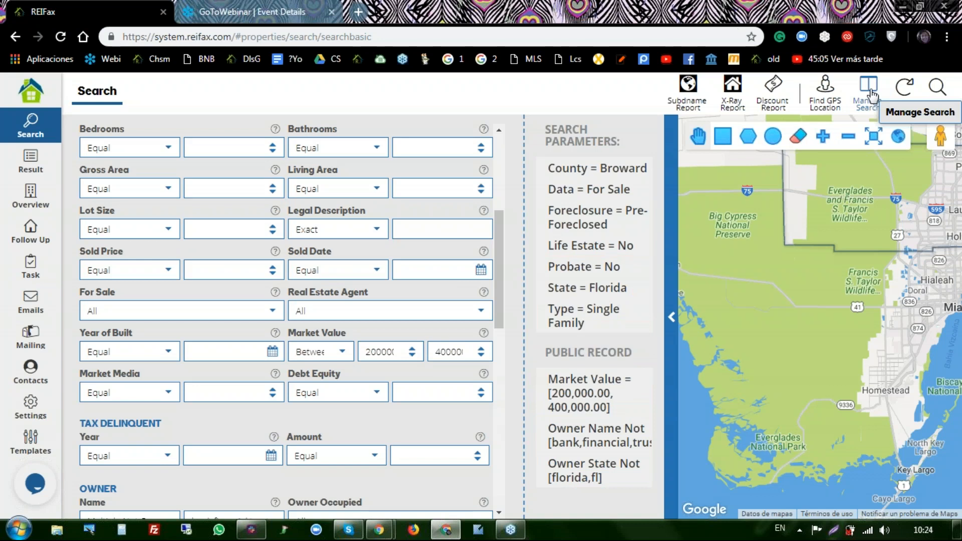
# - Overwrite the saved 'Single Family For Sale (webinar)' search with the current criteria, then close the manager
pyautogui.click(869, 93)
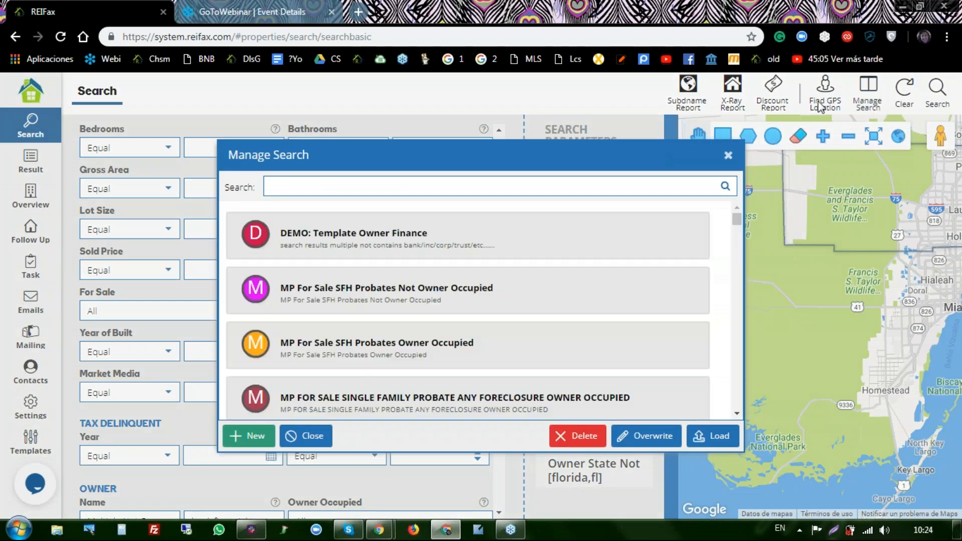
pyautogui.click(417, 188)
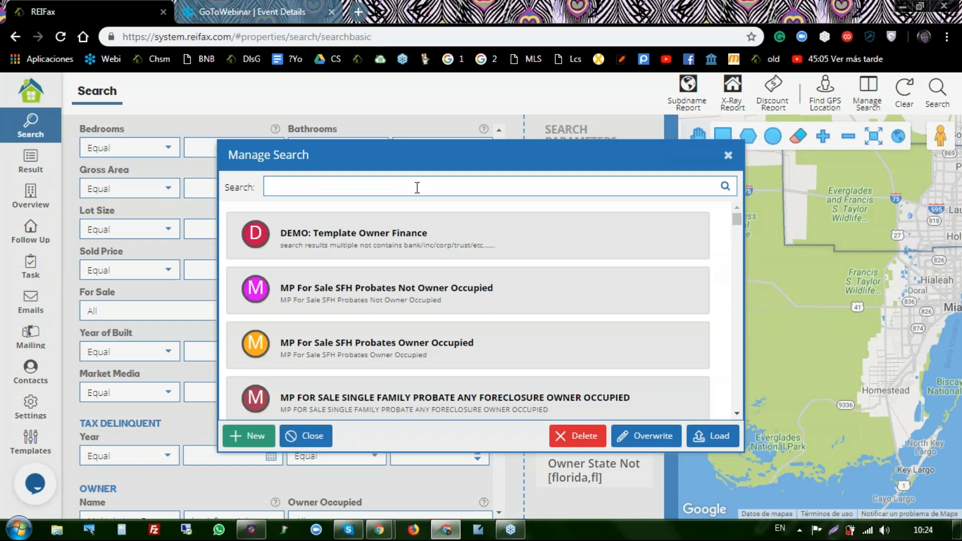
pyautogui.write('webinar')
pyautogui.click(725, 186)
pyautogui.doubleClick(365, 233)
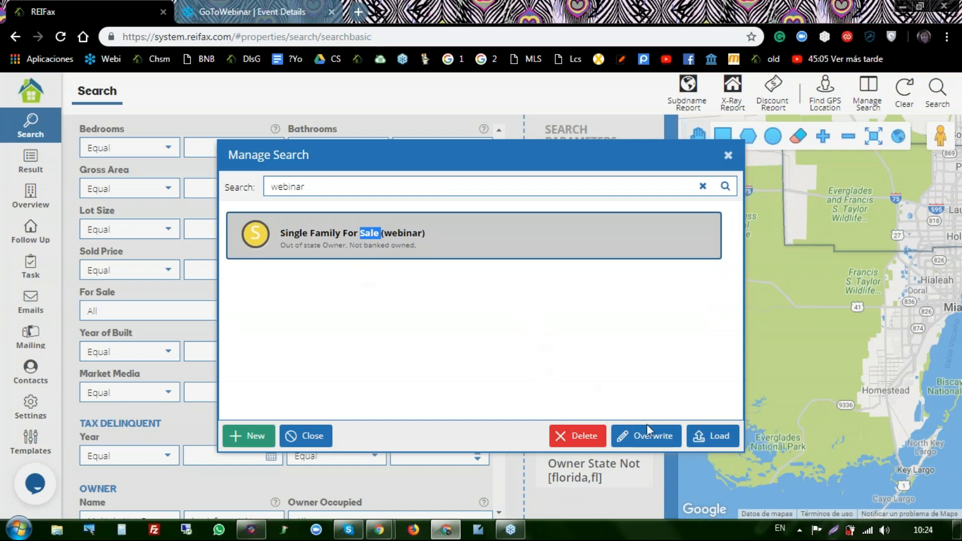
pyautogui.click(652, 437)
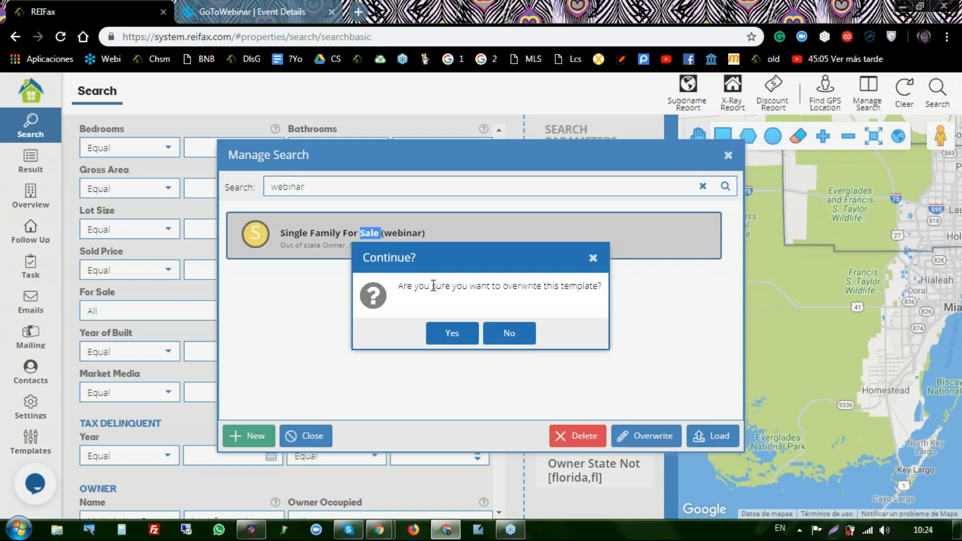
pyautogui.click(456, 333)
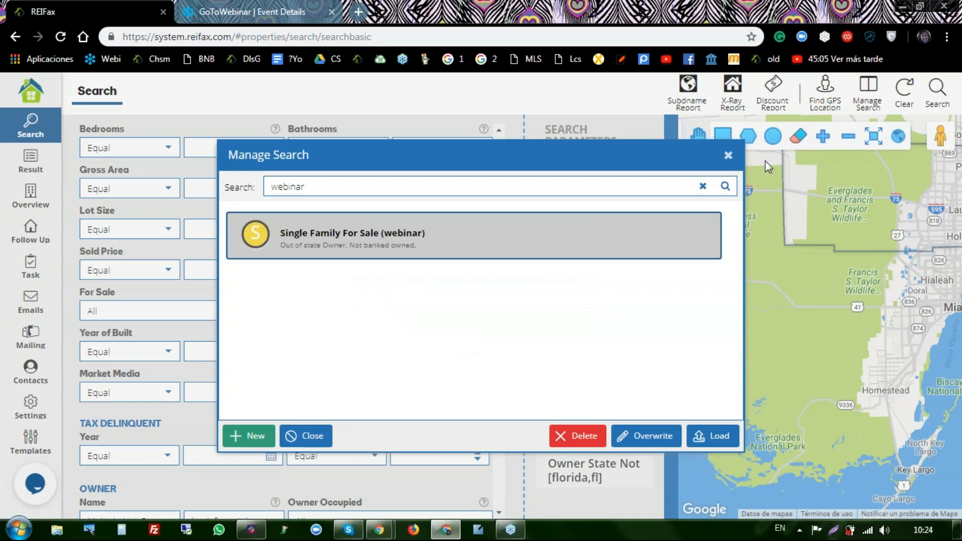
pyautogui.click(730, 158)
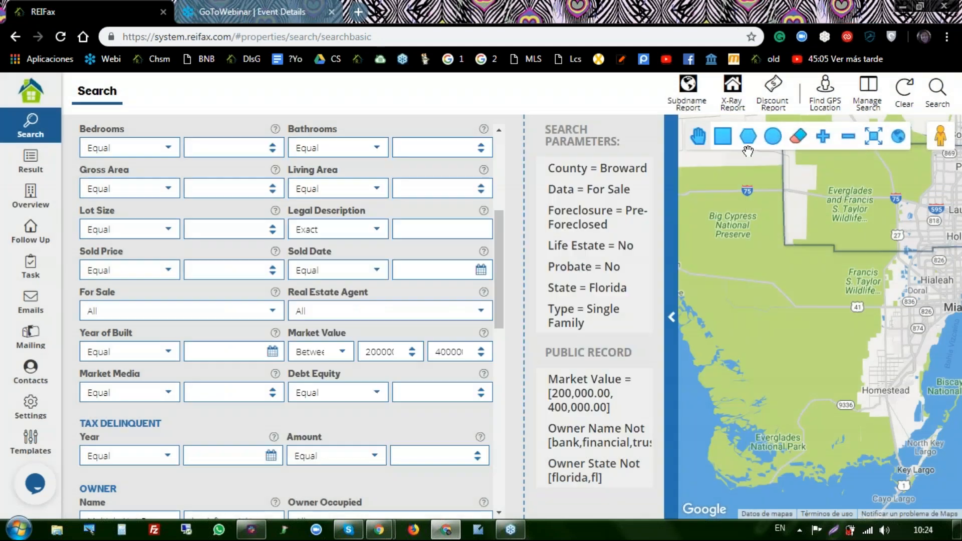
# - Clear the form and reload the 'Single Family For Sale (webinar)' saved search
pyautogui.click(904, 94)
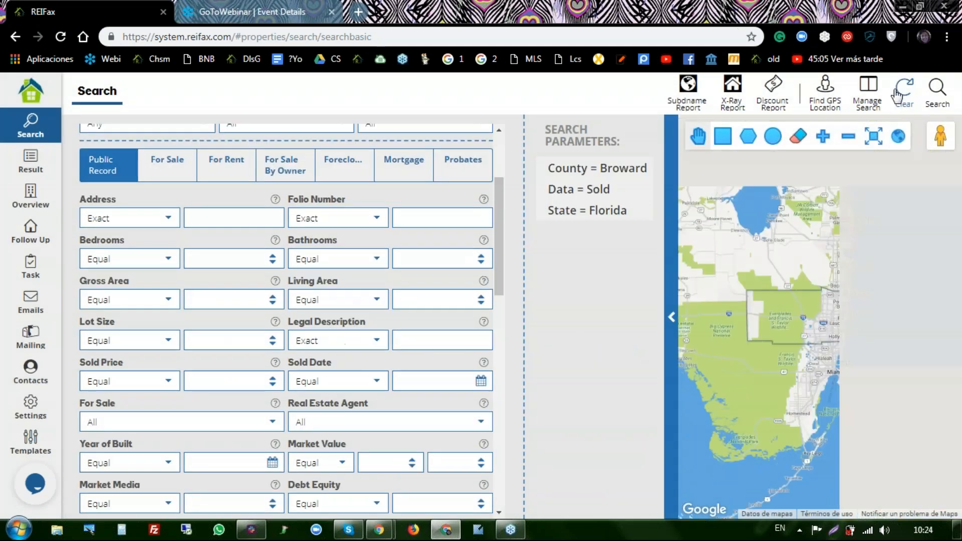
pyautogui.click(867, 93)
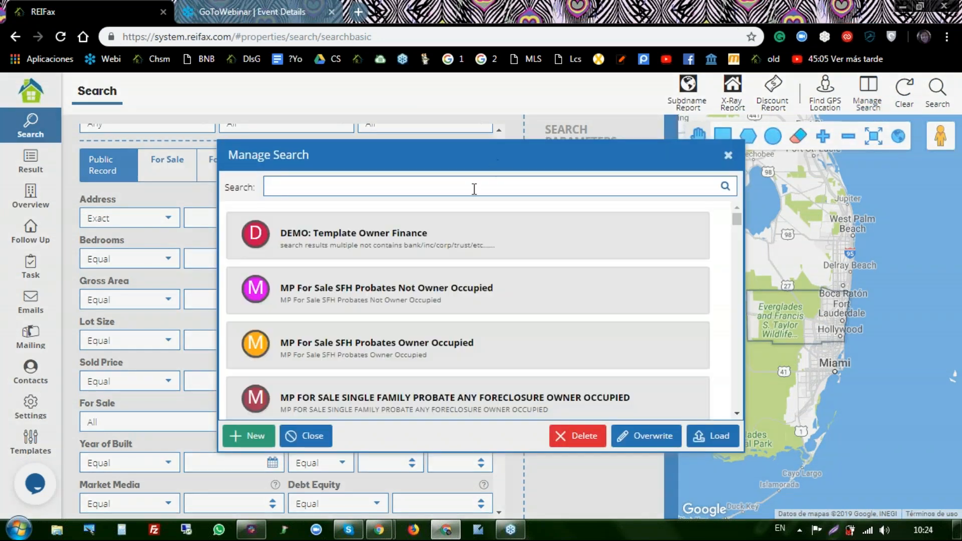
pyautogui.write('webinar')
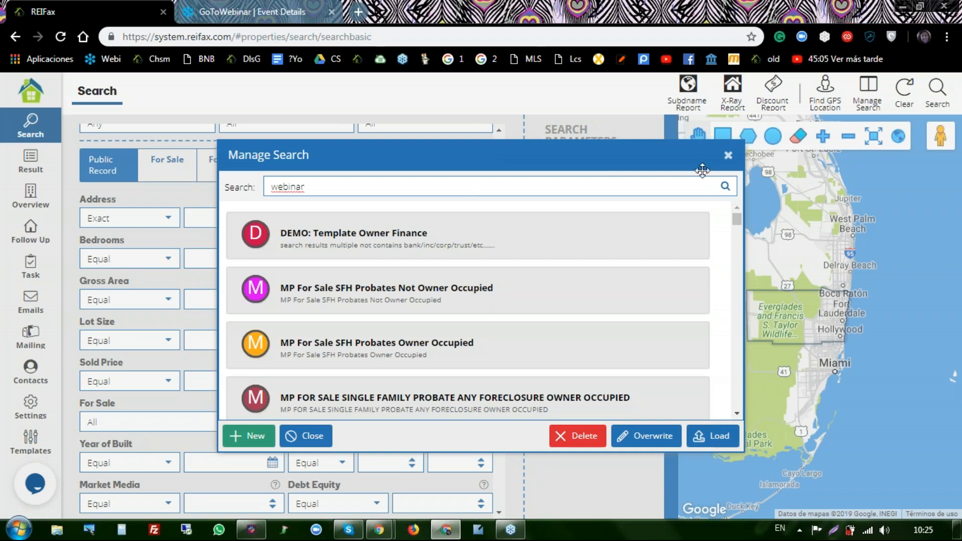
pyautogui.click(725, 188)
pyautogui.click(370, 248)
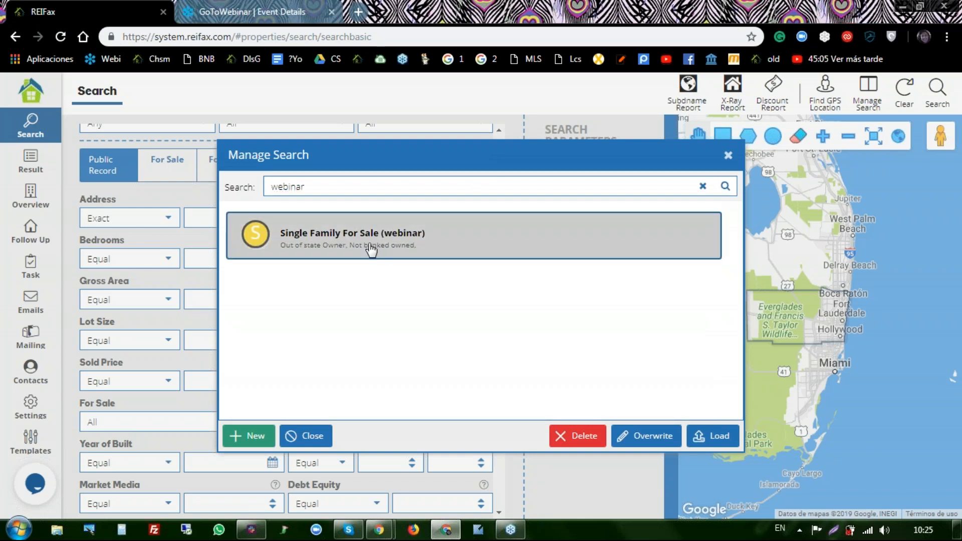
pyautogui.click(712, 437)
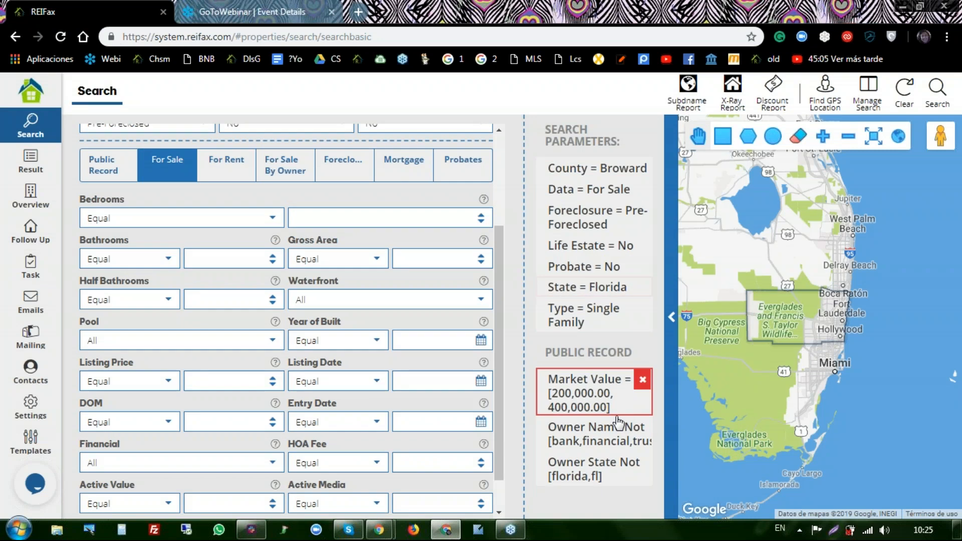
# - Remove the Owner Name Not filter and bring up the saved-search manager
pyautogui.click(644, 430)
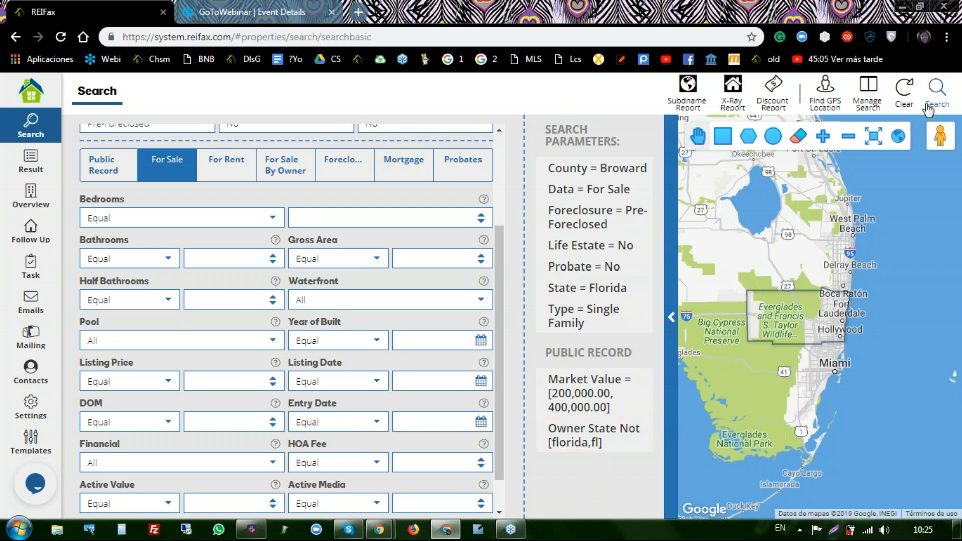
pyautogui.click(865, 91)
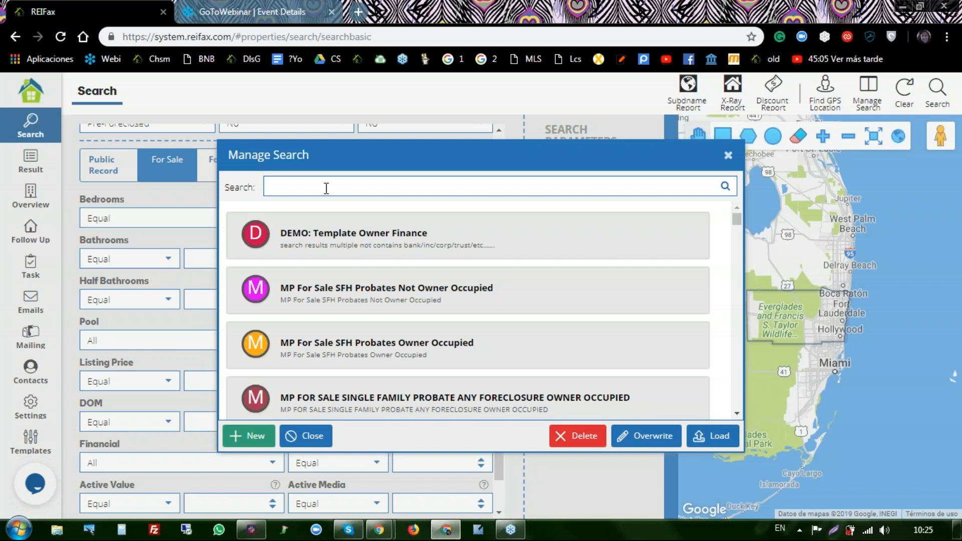
# - Close the saved-search manager without loading any search
pyautogui.click(326, 187)
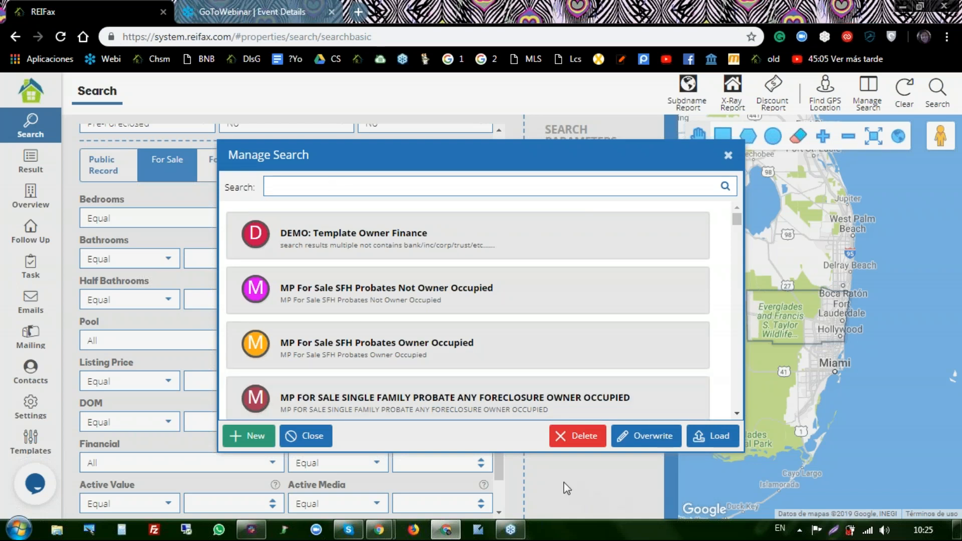
pyautogui.click(729, 156)
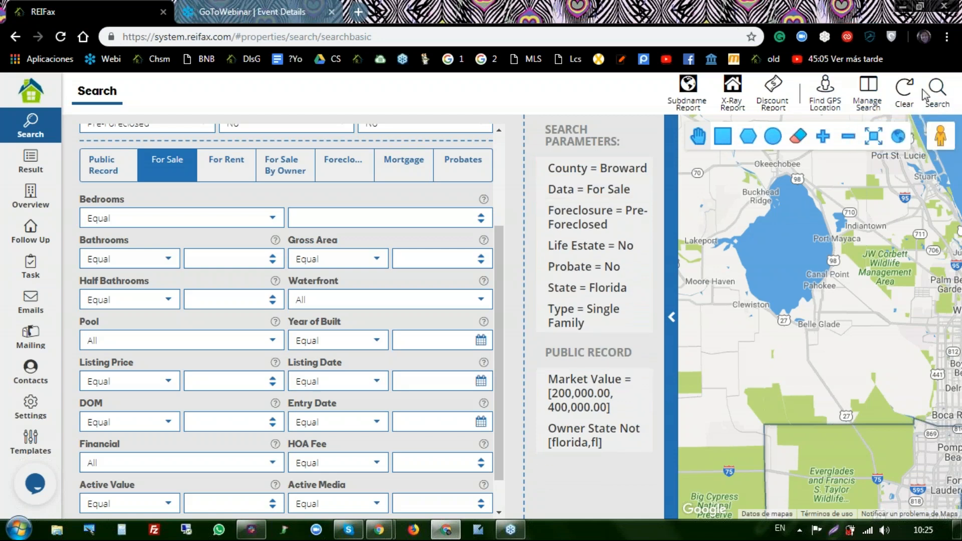
# - Scroll down through the saved-search list to the RFX templates
pyautogui.click(864, 92)
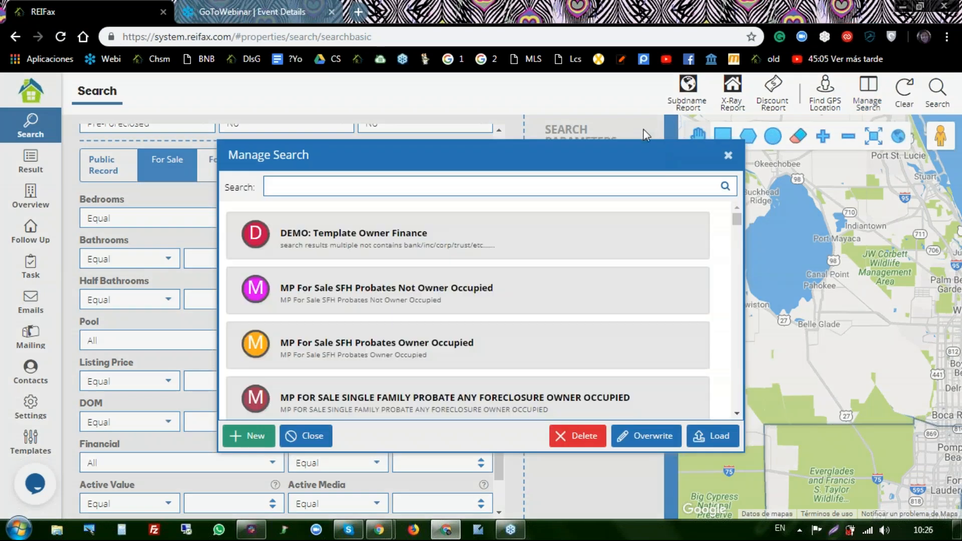
pyautogui.scroll(-5, 428, 247)
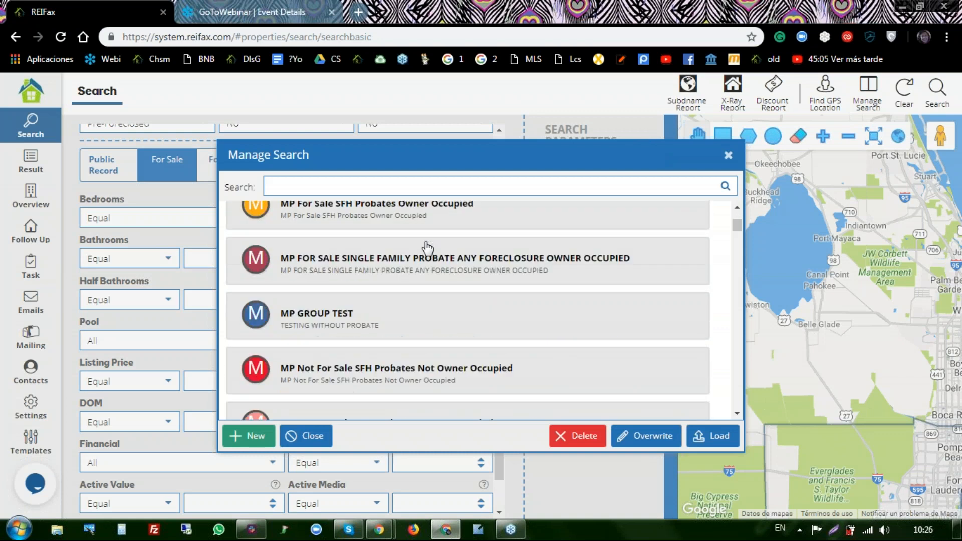
pyautogui.scroll(-3, 428, 248)
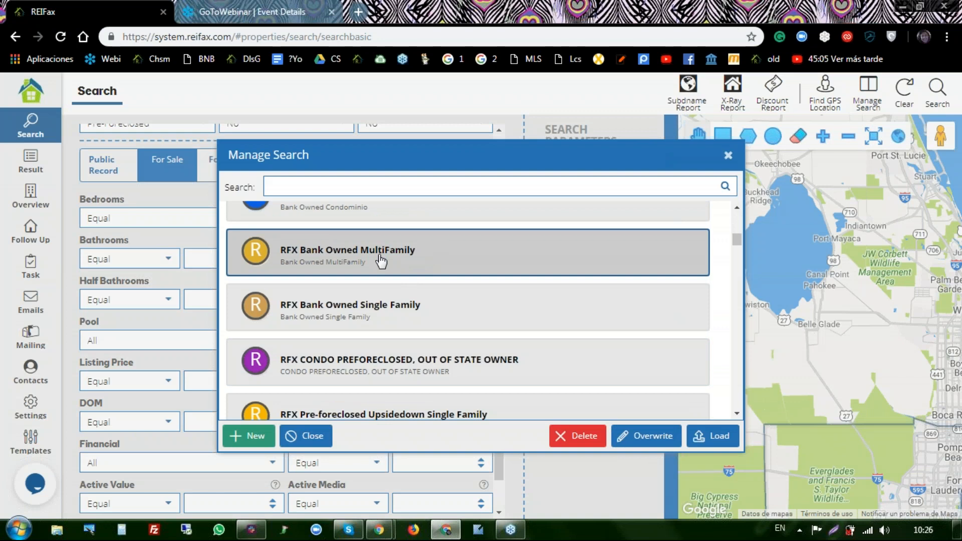
pyautogui.scroll(-3, 381, 261)
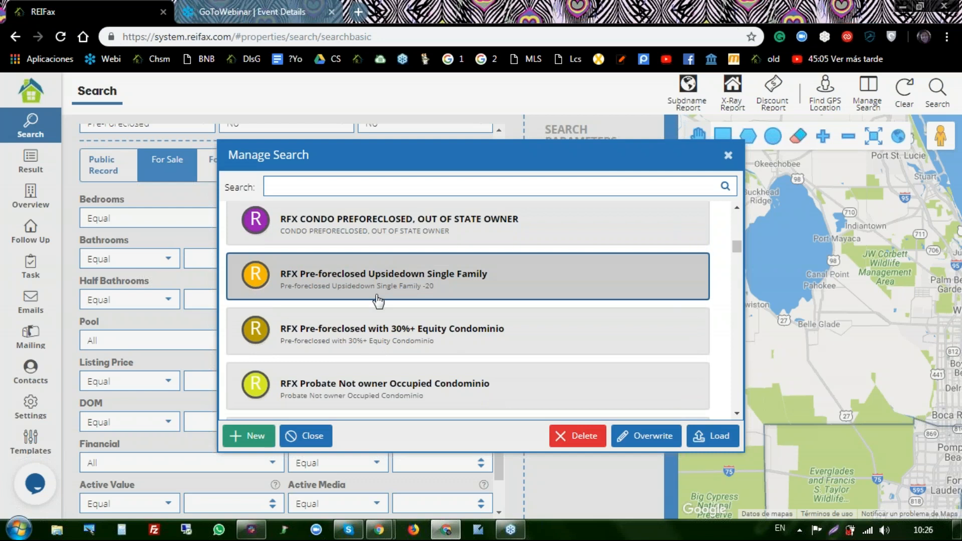
pyautogui.scroll(-1, 387, 340)
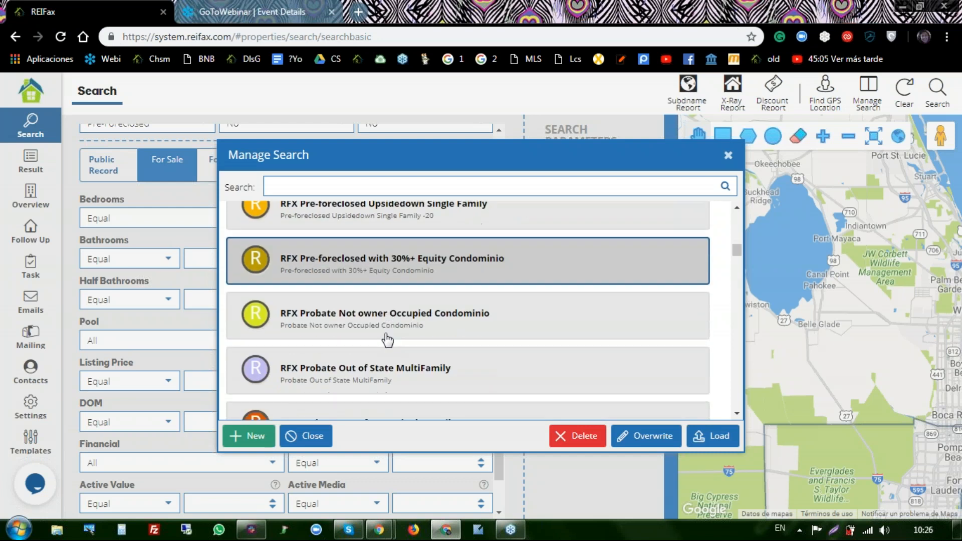
pyautogui.scroll(-1, 388, 340)
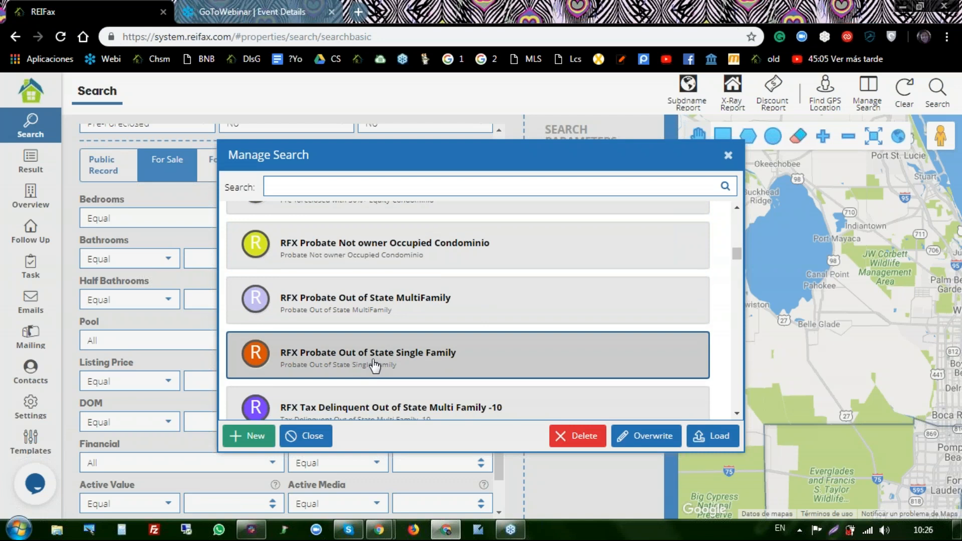
pyautogui.scroll(-1, 375, 366)
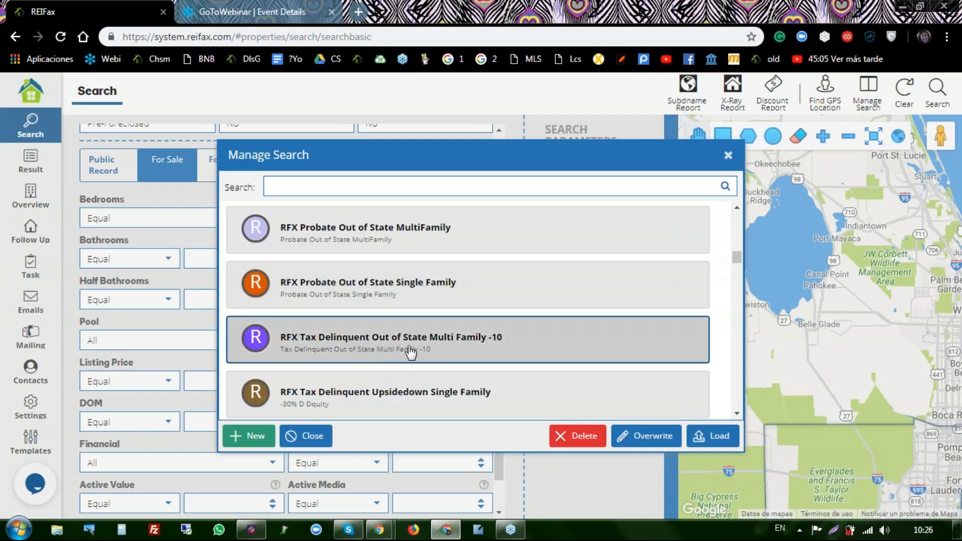
pyautogui.scroll(-1, 444, 348)
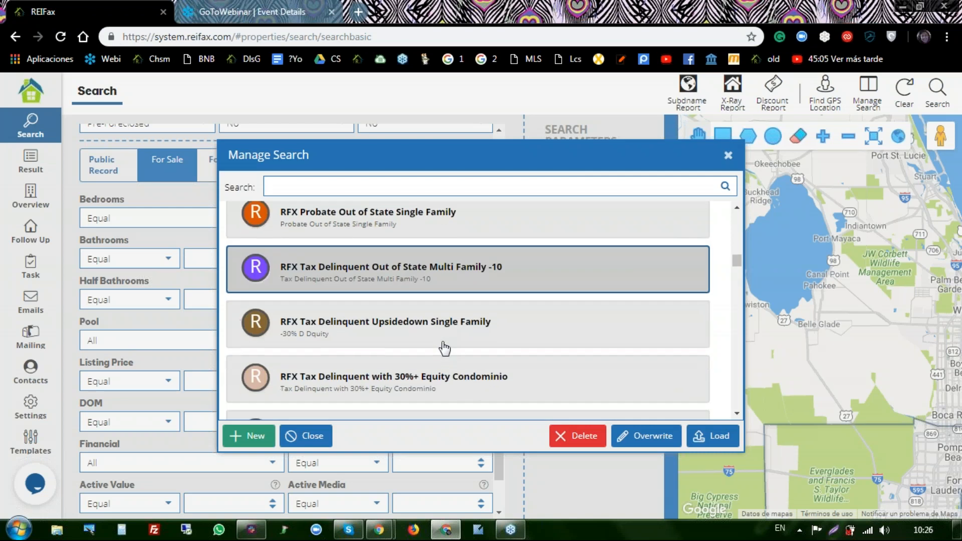
pyautogui.scroll(-1, 444, 348)
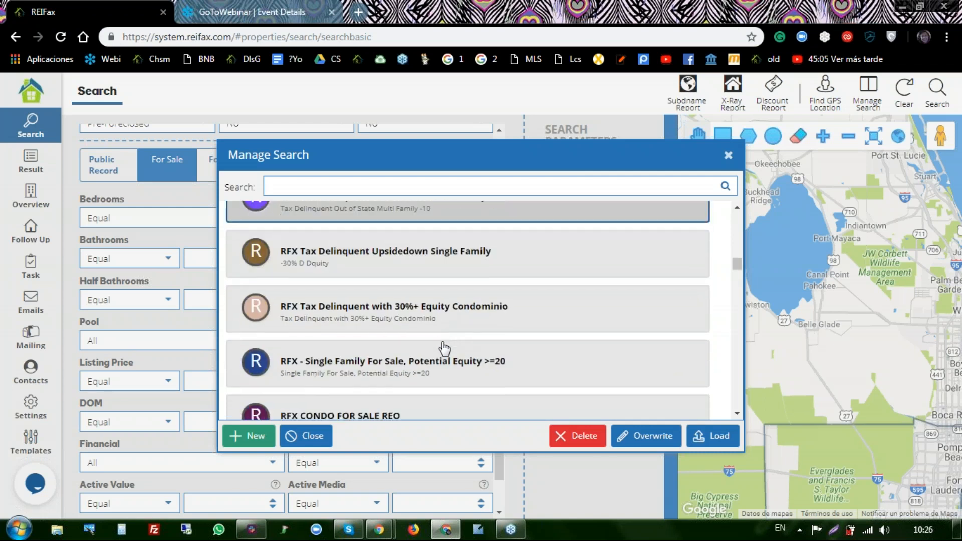
pyautogui.scroll(-1, 444, 349)
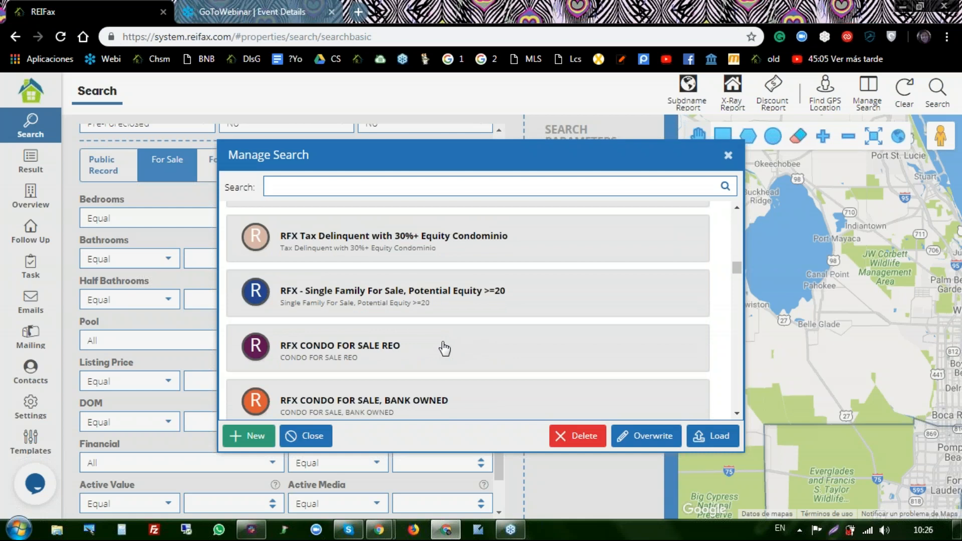
pyautogui.scroll(-1, 444, 348)
pyautogui.scroll(-1, 445, 349)
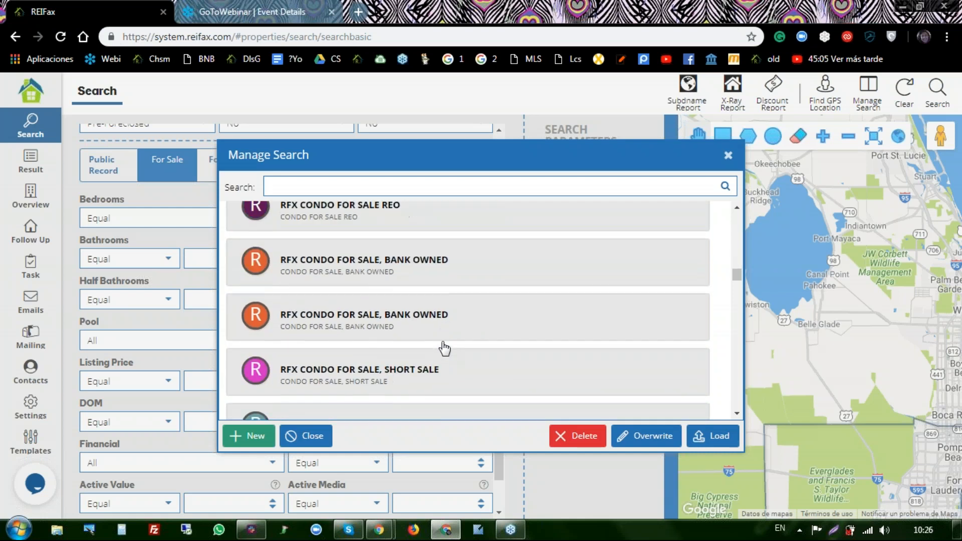
pyautogui.scroll(-2, 445, 349)
pyautogui.scroll(-2, 445, 348)
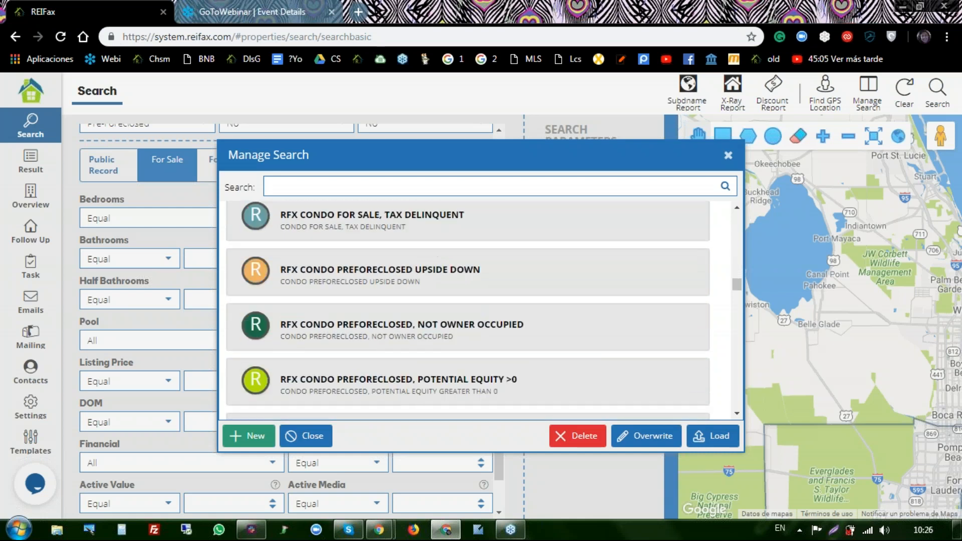
# - Select 'RFX Tax Delinquent Out of State Multi Family -10' after trying several other templates
pyautogui.click(444, 359)
pyautogui.scroll(-1, 445, 359)
pyautogui.scroll(-1, 467, 311)
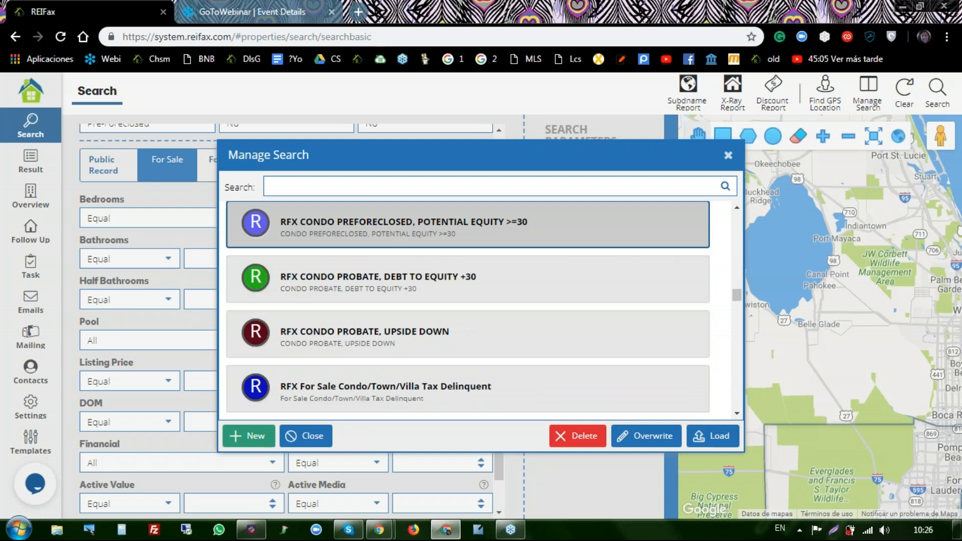
pyautogui.scroll(-2, 468, 311)
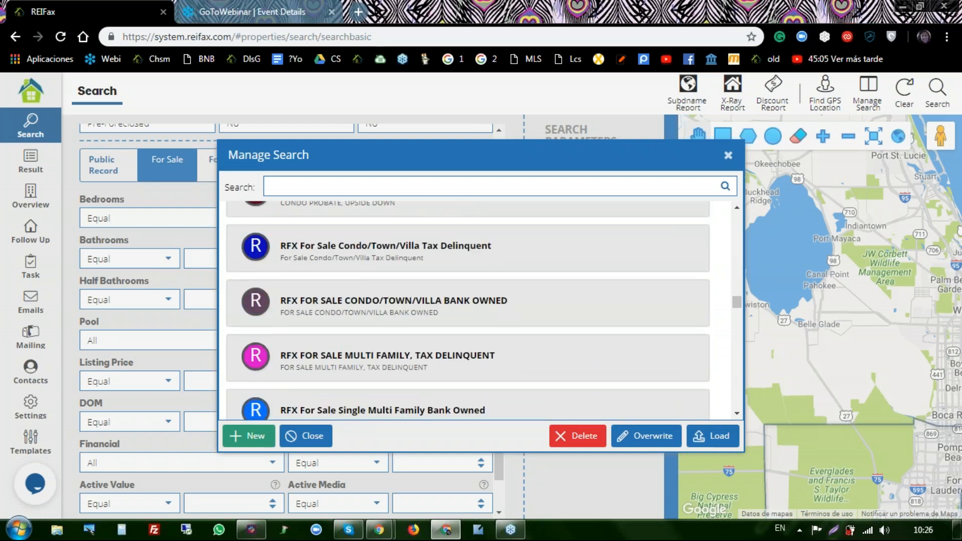
pyautogui.click(441, 354)
pyautogui.scroll(-2, 438, 376)
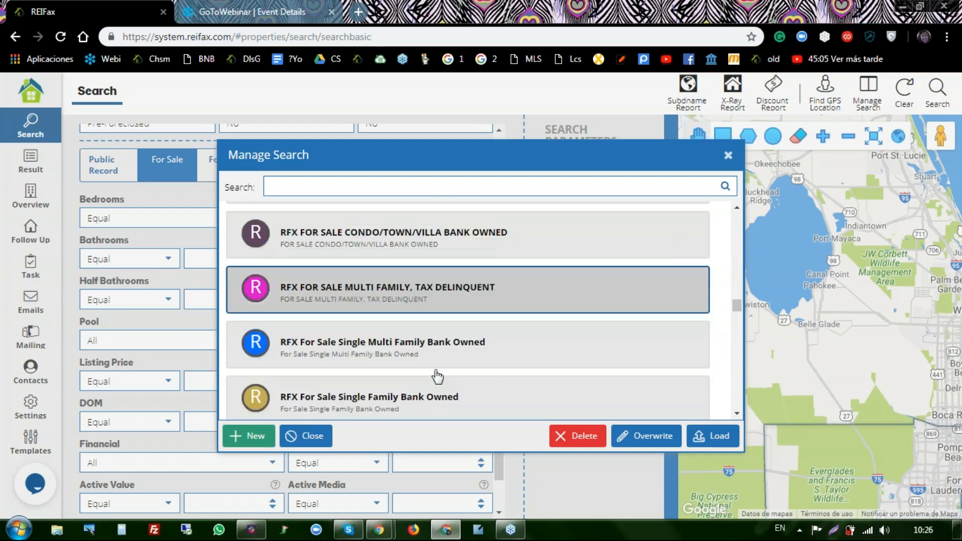
pyautogui.click(432, 342)
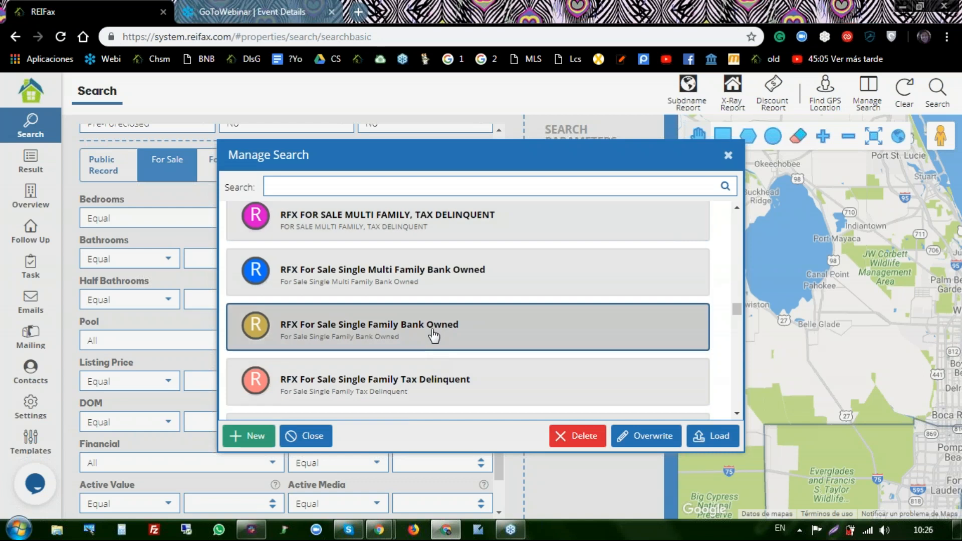
pyautogui.scroll(-1, 436, 331)
pyautogui.scroll(-2, 437, 341)
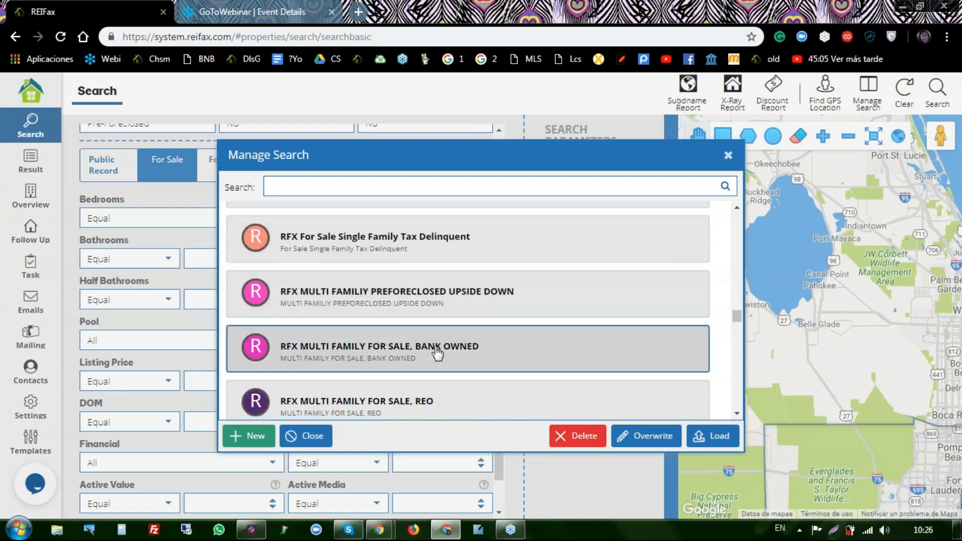
pyautogui.click(440, 294)
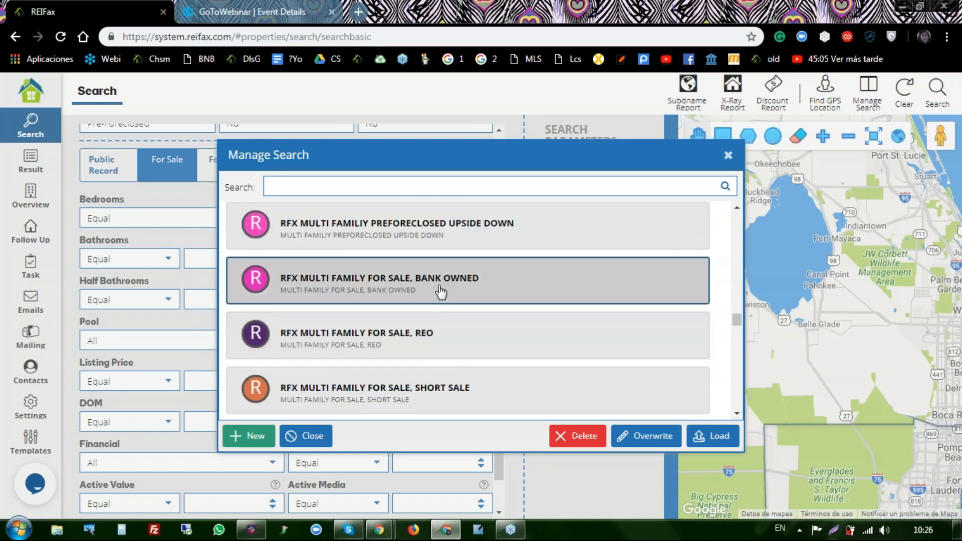
pyautogui.scroll(-2, 440, 303)
pyautogui.scroll(6, 440, 302)
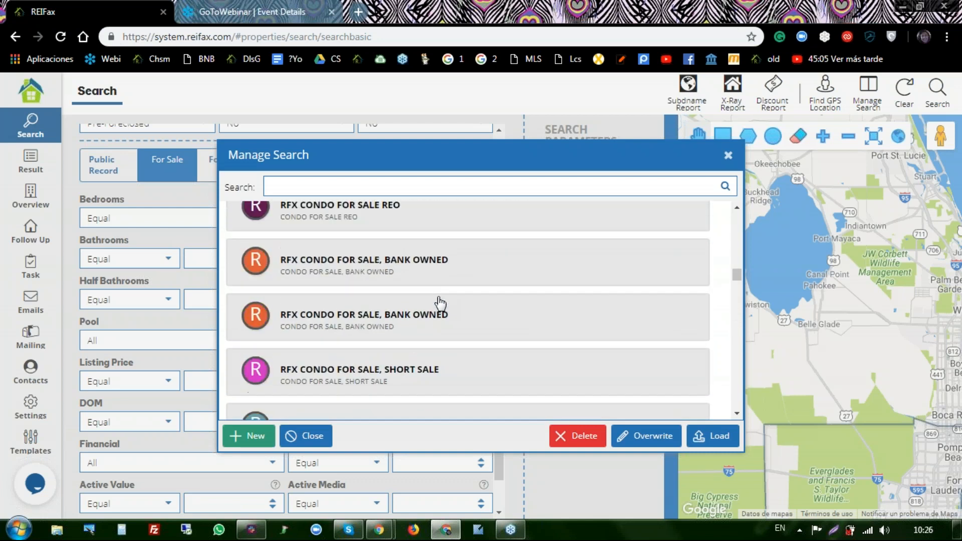
pyautogui.scroll(1, 440, 303)
pyautogui.scroll(2, 441, 303)
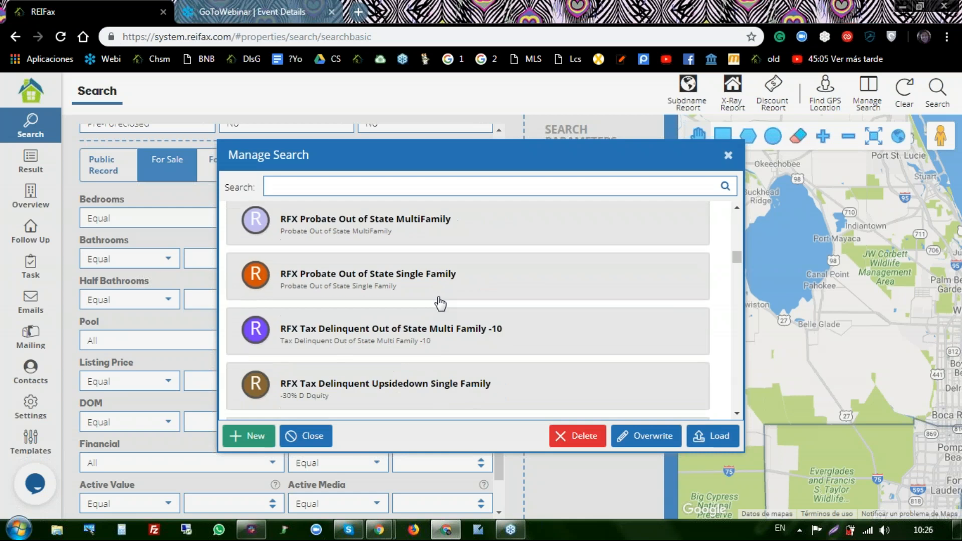
pyautogui.click(426, 356)
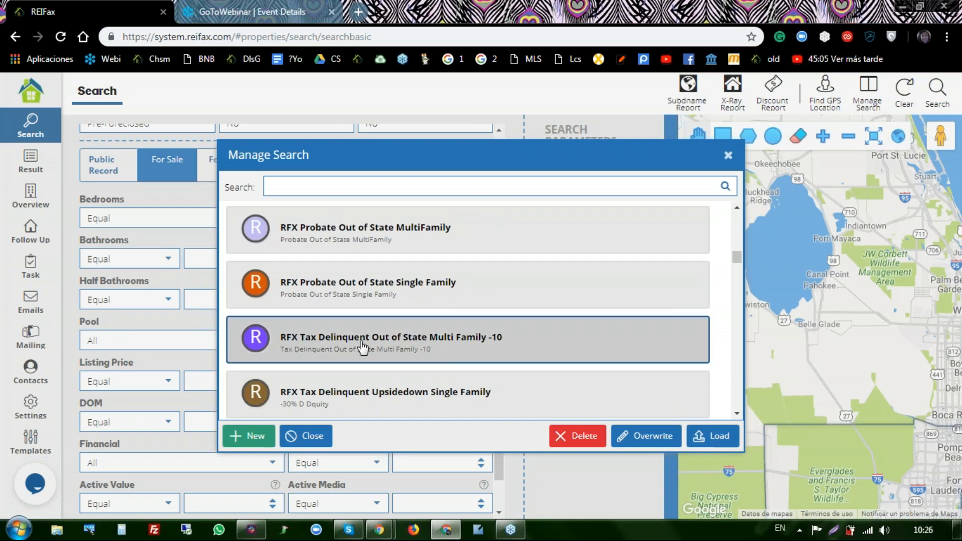
# - Load the tax-delinquent out-of-state multifamily template into the search form
pyautogui.doubleClick(453, 338)
pyautogui.click(727, 442)
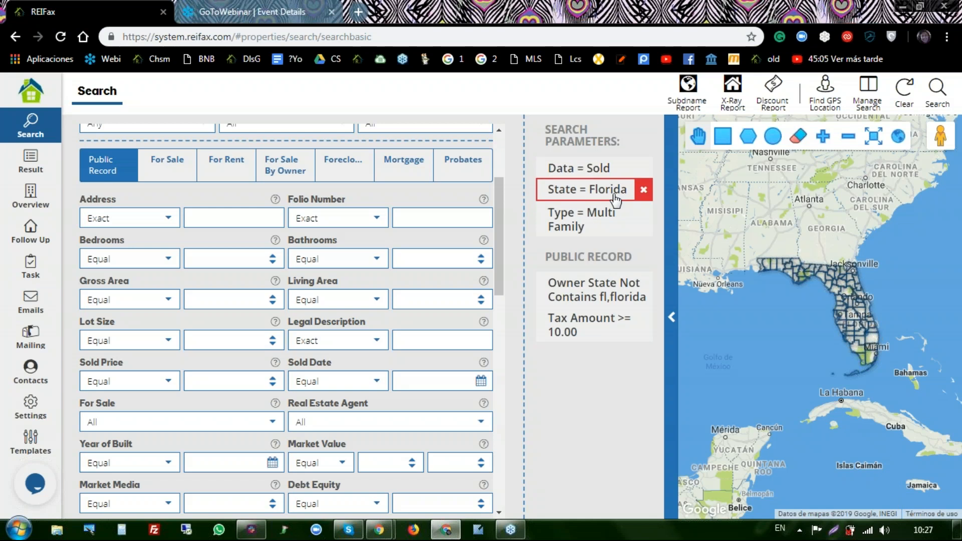
pyautogui.scroll(3, 441, 189)
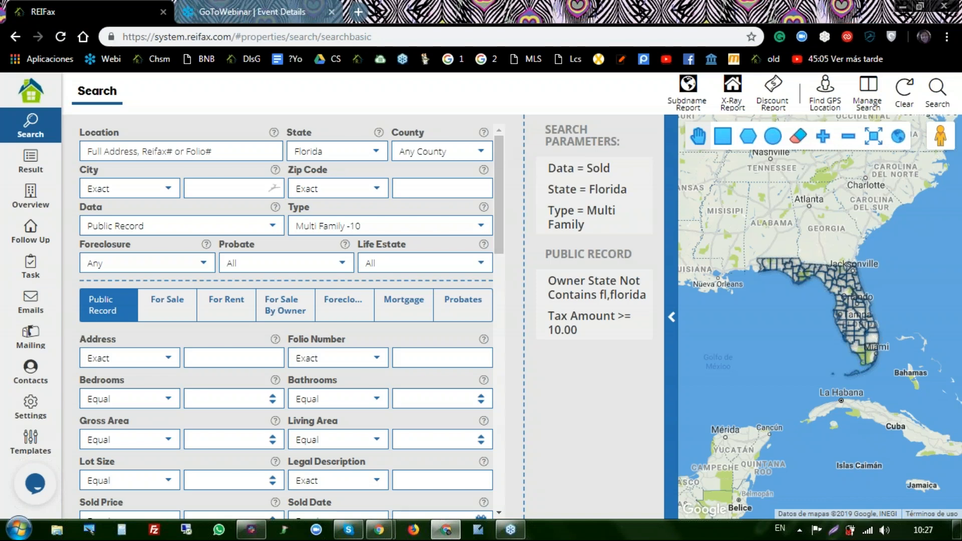
# - Set the search county to Miami-Dade, picking Monroe first before switching
pyautogui.click(481, 153)
pyautogui.click(481, 154)
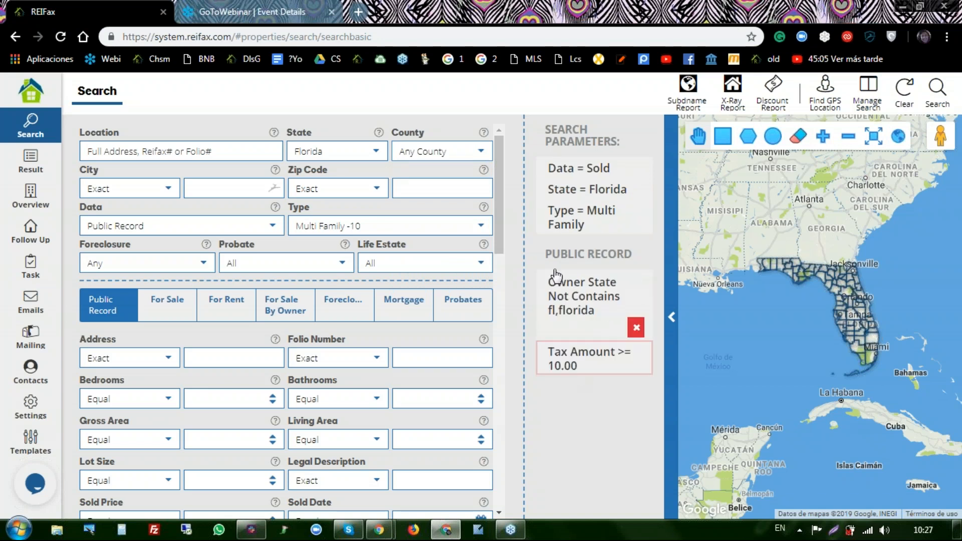
pyautogui.click(482, 153)
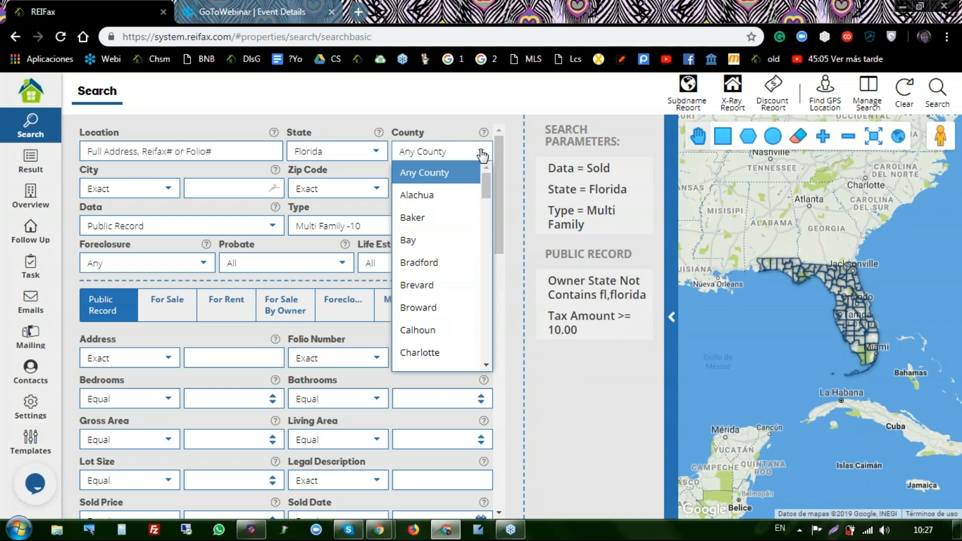
pyautogui.moveTo(486, 191); pyautogui.dragTo(471, 299)
pyautogui.click(471, 296)
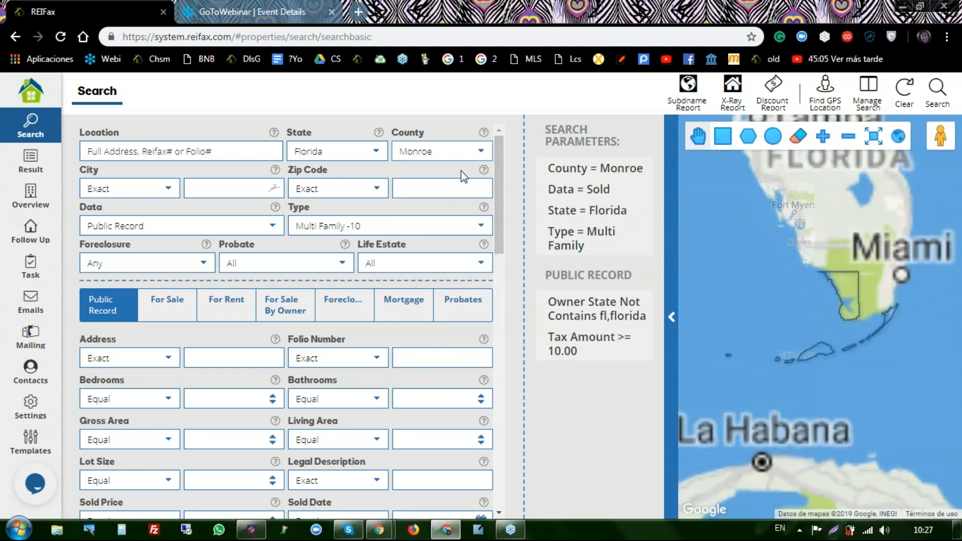
pyautogui.click(480, 152)
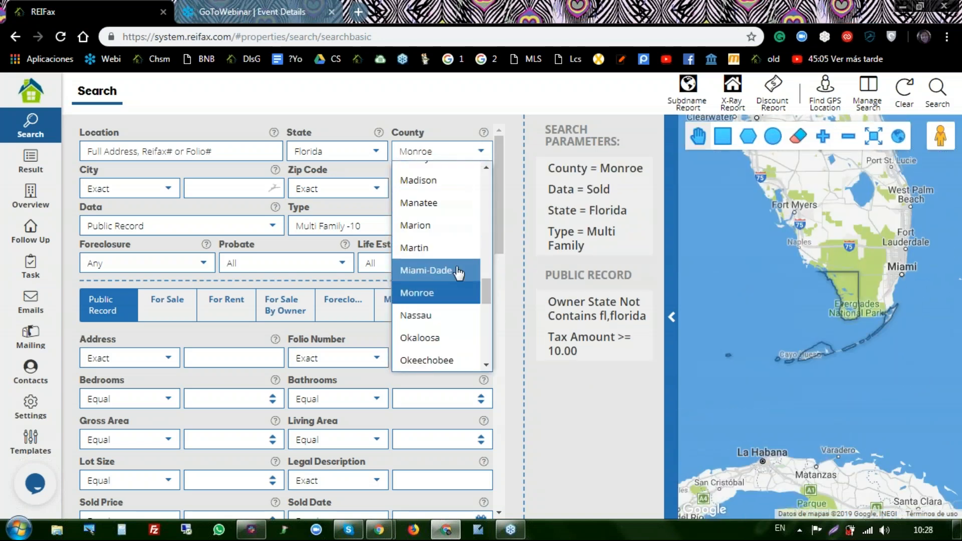
pyautogui.click(457, 270)
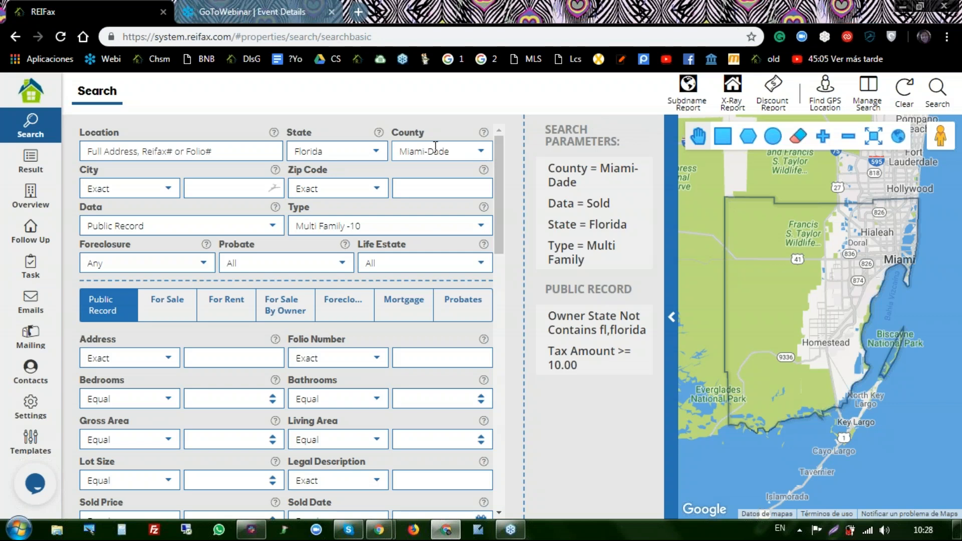
# - Run the Miami-Dade multifamily search and scroll through the 1,170 results and back up
pyautogui.click(932, 93)
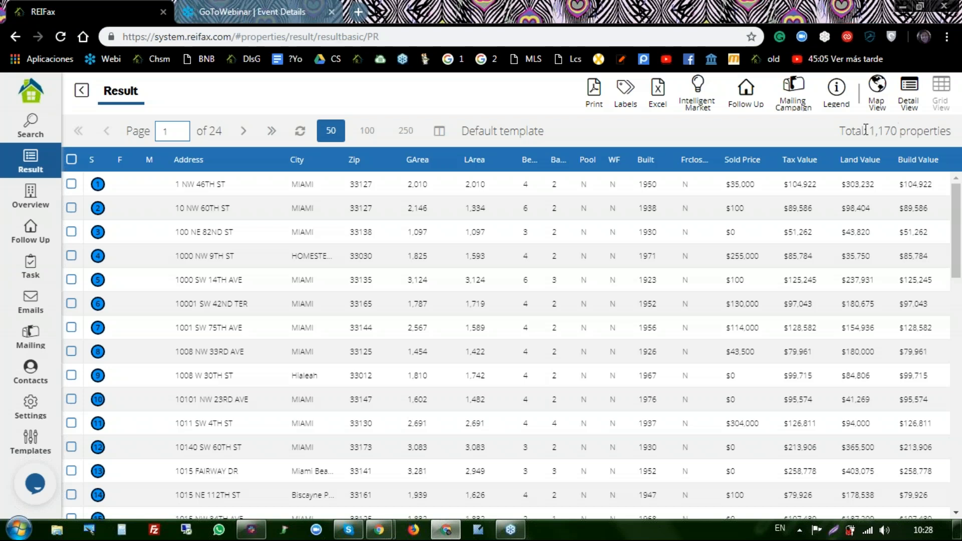
pyautogui.scroll(-5, 346, 301)
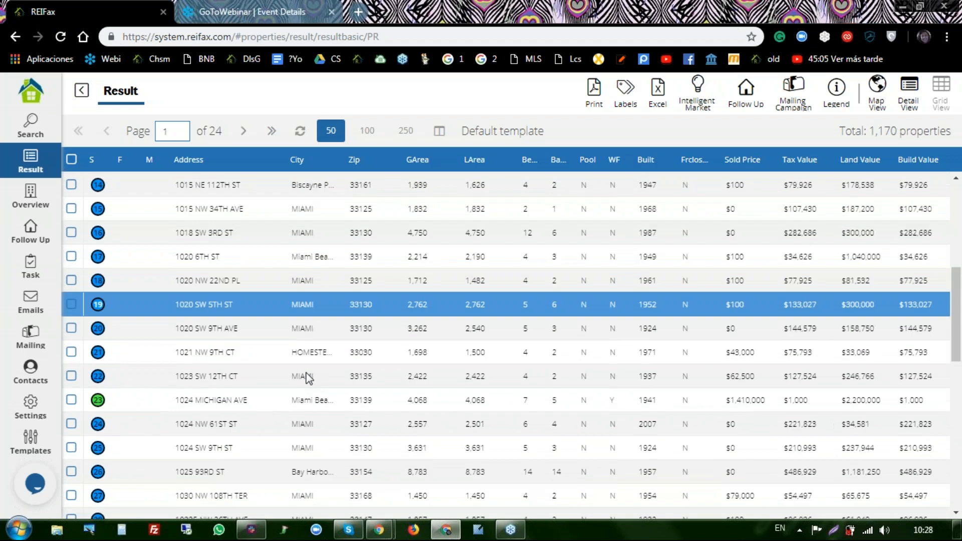
pyautogui.scroll(-8, 303, 379)
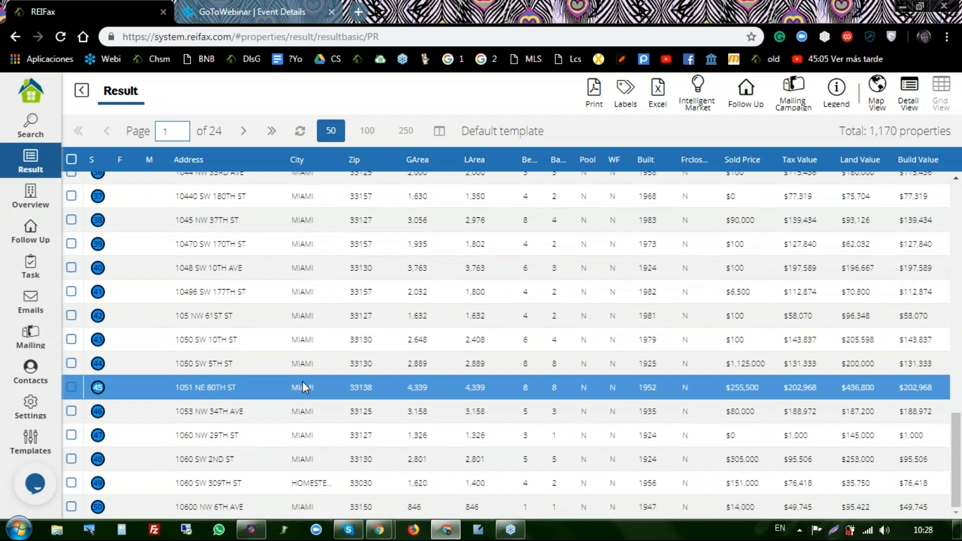
pyautogui.scroll(12, 302, 381)
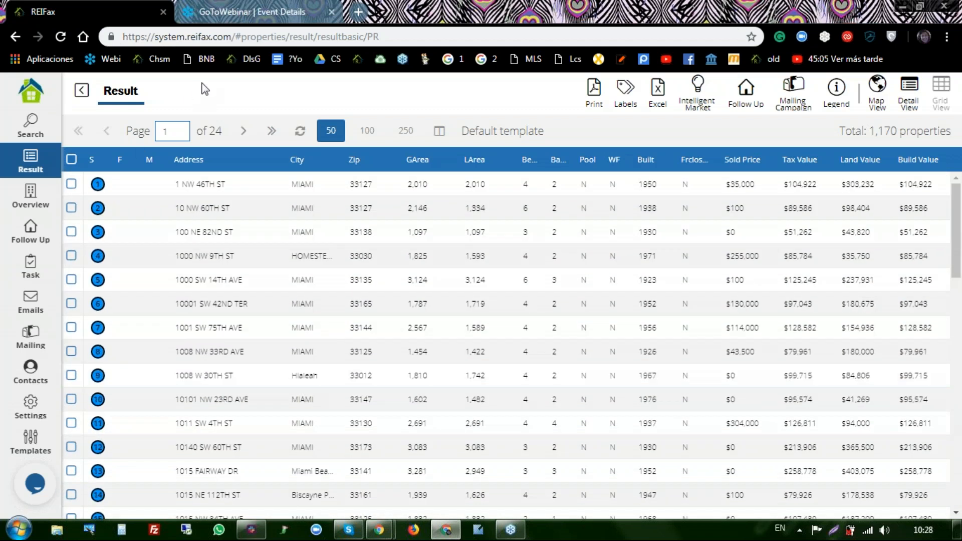
# - Go back to the search criteria form and open the Manage Search saved-search list
pyautogui.click(28, 123)
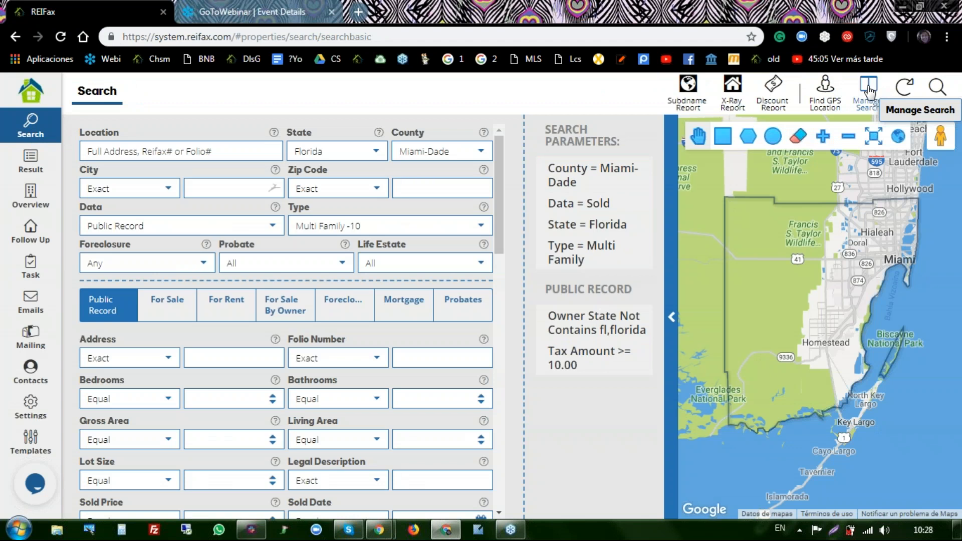
pyautogui.click(871, 93)
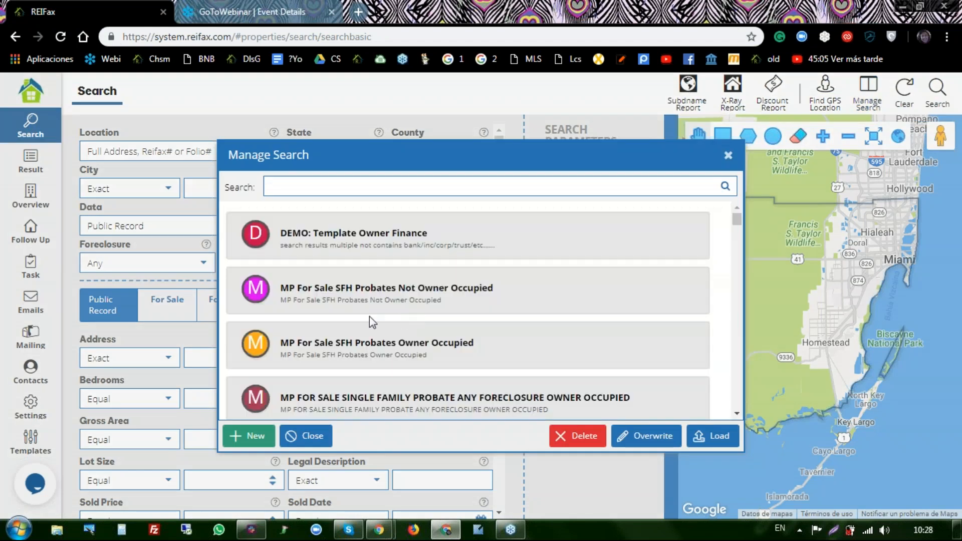
pyautogui.scroll(-5, 369, 317)
pyautogui.click(368, 324)
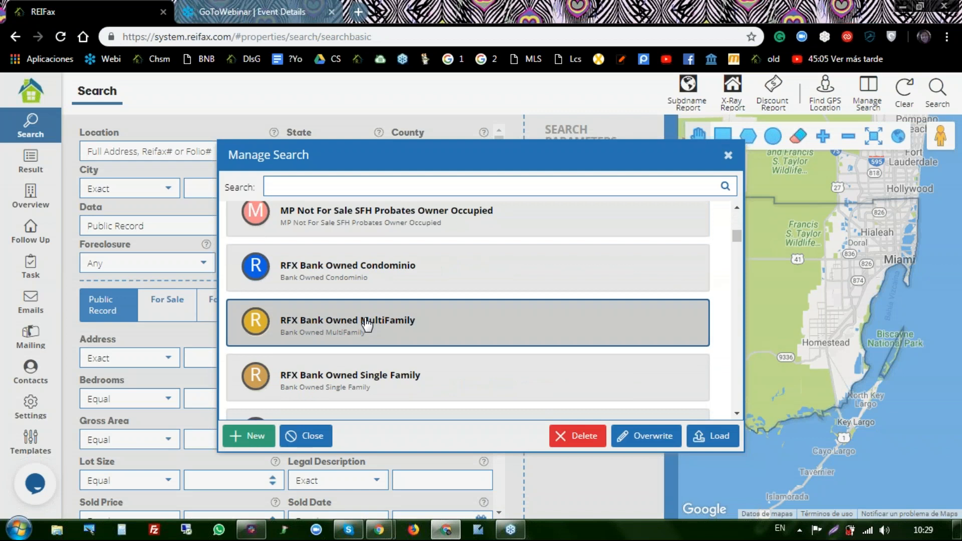
# - Overwrite 'MP Not For Sale SFH Probates Owner Occupied' with the current criteria and confirm Yes
pyautogui.scroll(-1, 367, 323)
pyautogui.scroll(5, 368, 323)
pyautogui.scroll(-3, 368, 323)
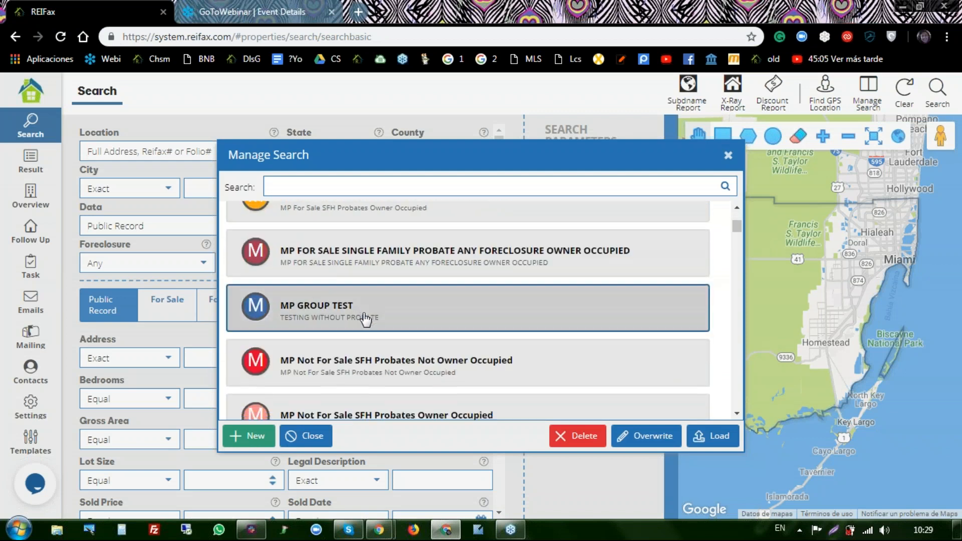
pyautogui.click(369, 288)
pyautogui.doubleClick(365, 282)
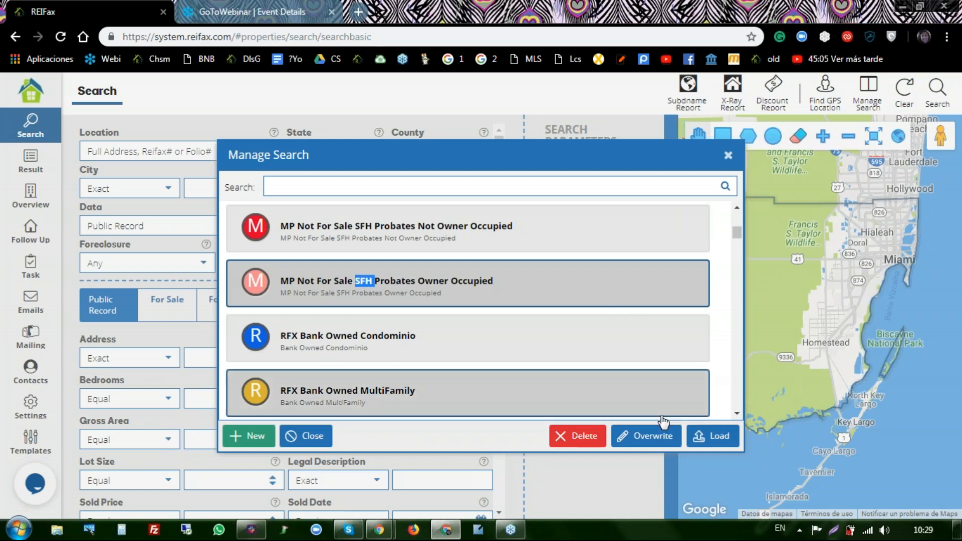
pyautogui.click(647, 439)
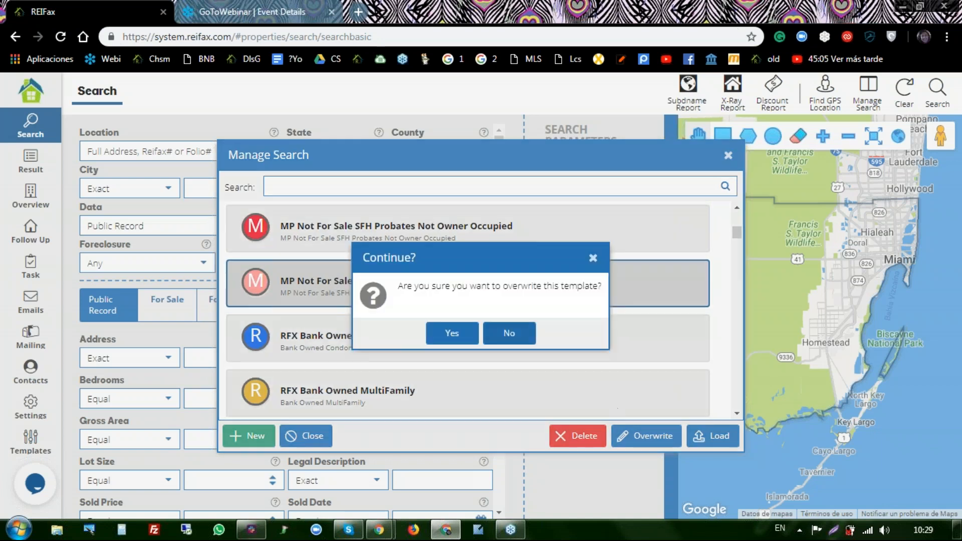
pyautogui.click(452, 339)
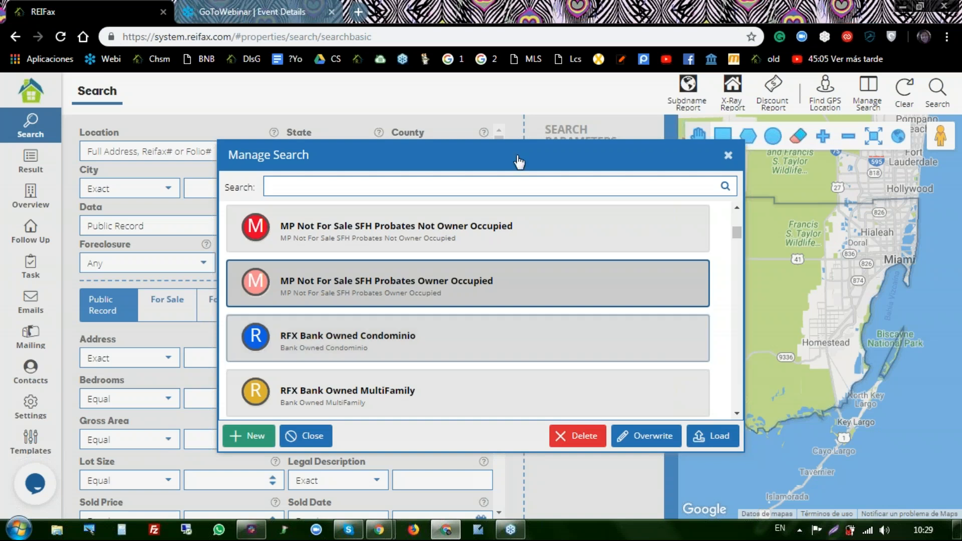
# - Attempt to delete the default RFX CONDO FOR SALE REO search and dismiss the refusal warning
pyautogui.scroll(-1, 391, 283)
pyautogui.scroll(-3, 391, 284)
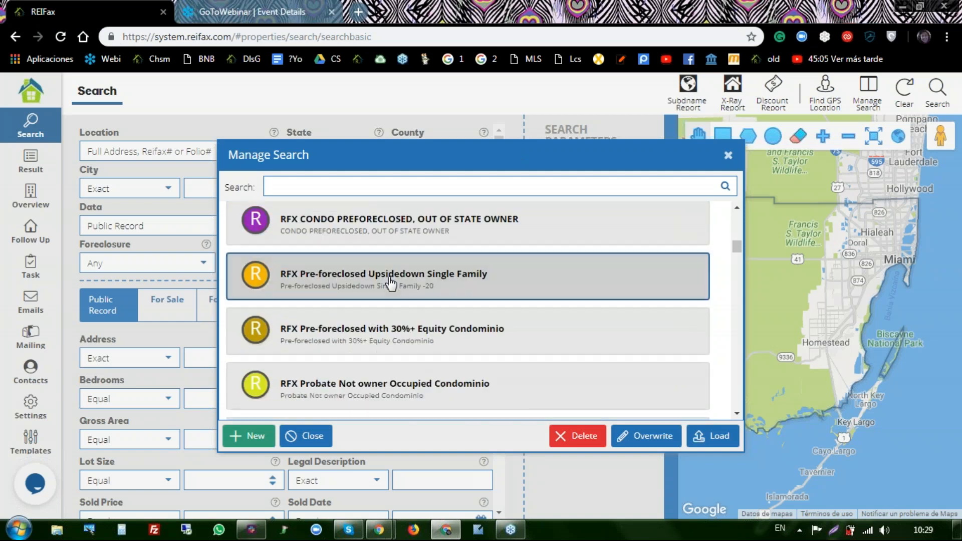
pyautogui.scroll(-3, 391, 284)
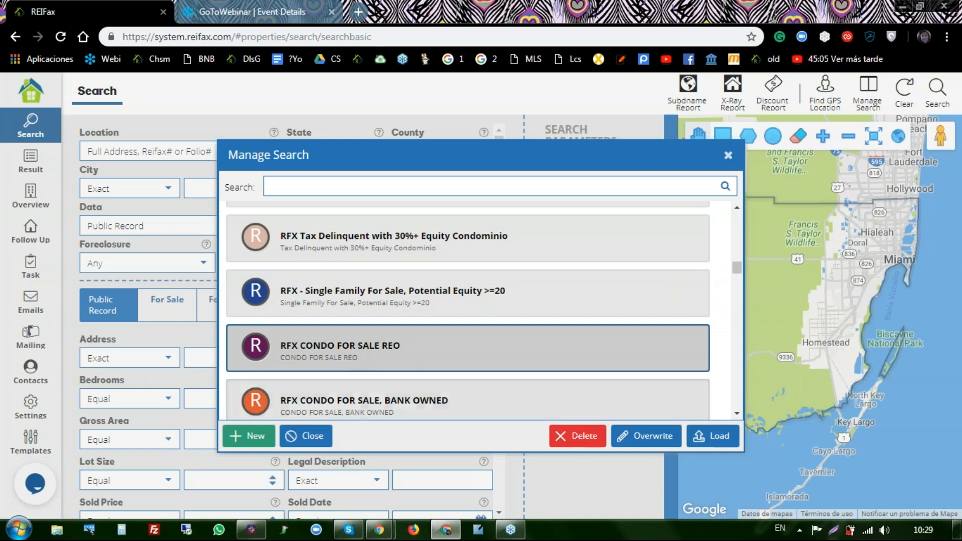
pyautogui.click(581, 440)
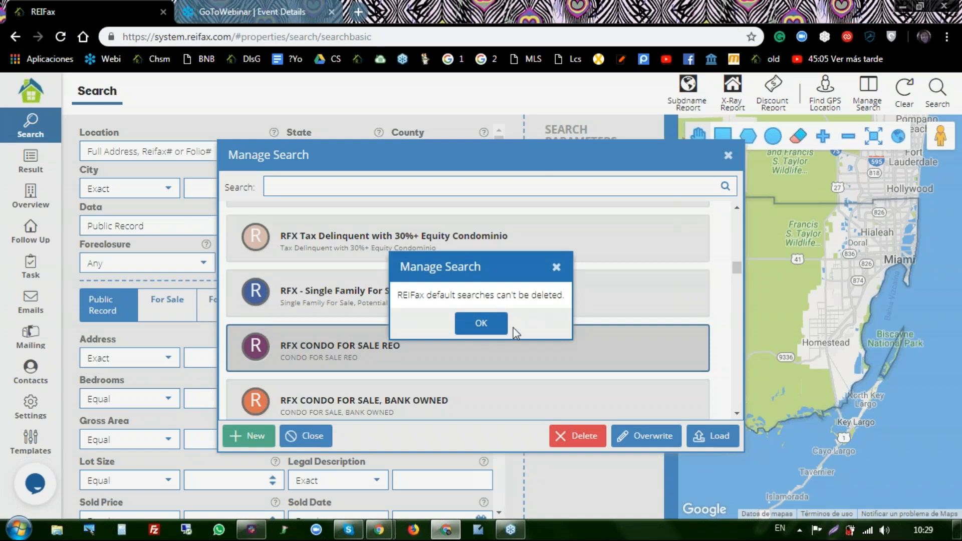
pyautogui.click(483, 325)
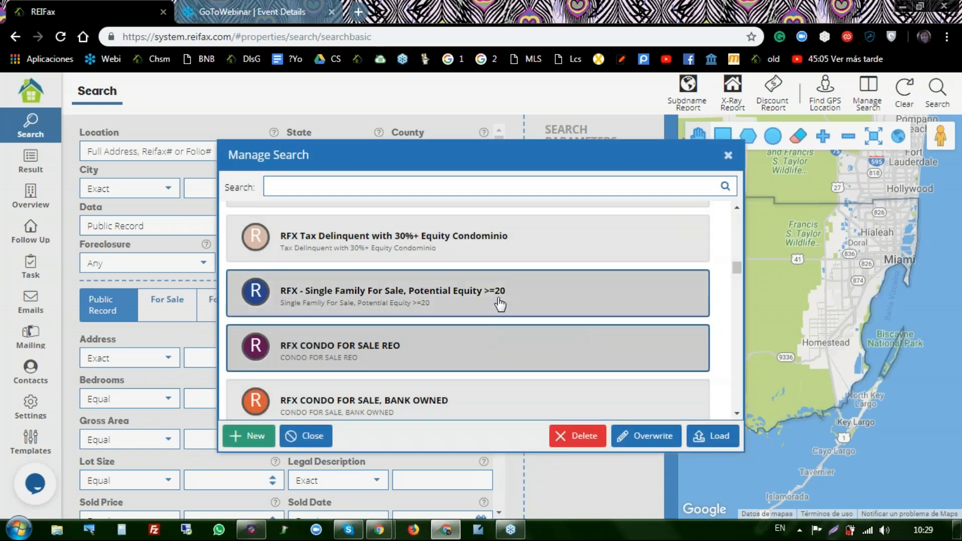
# - Delete the 'DEMO: Template Owner Finance' saved search
pyautogui.scroll(3, 500, 304)
pyautogui.scroll(10, 501, 303)
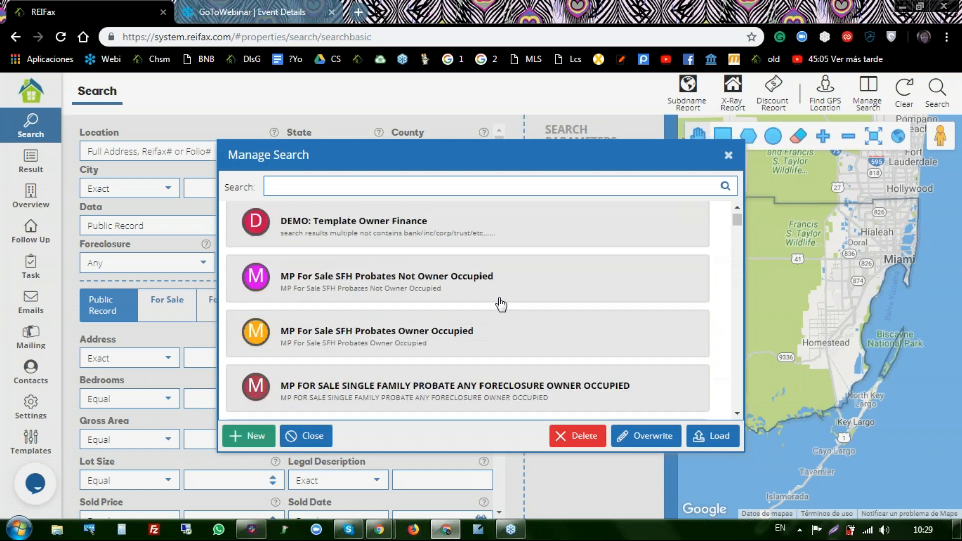
pyautogui.click(371, 236)
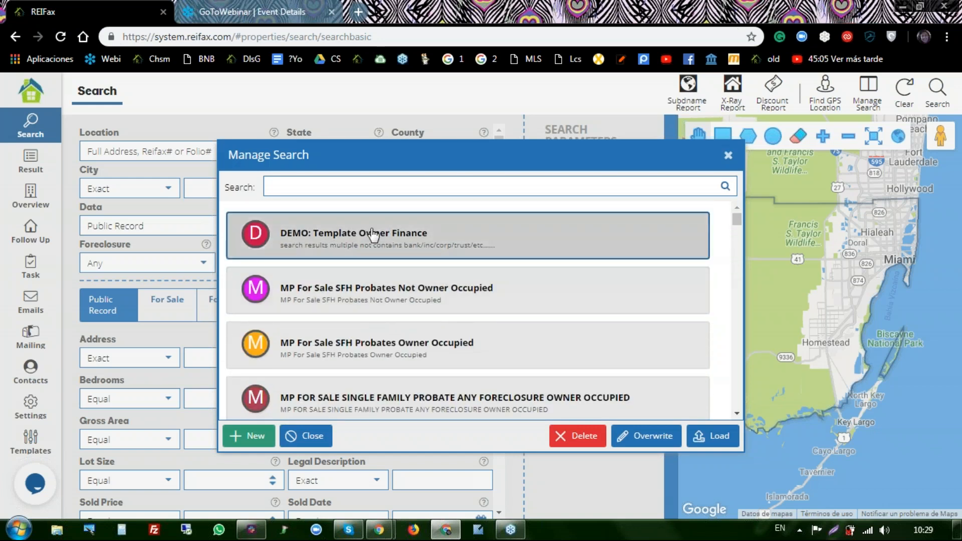
pyautogui.doubleClick(336, 246)
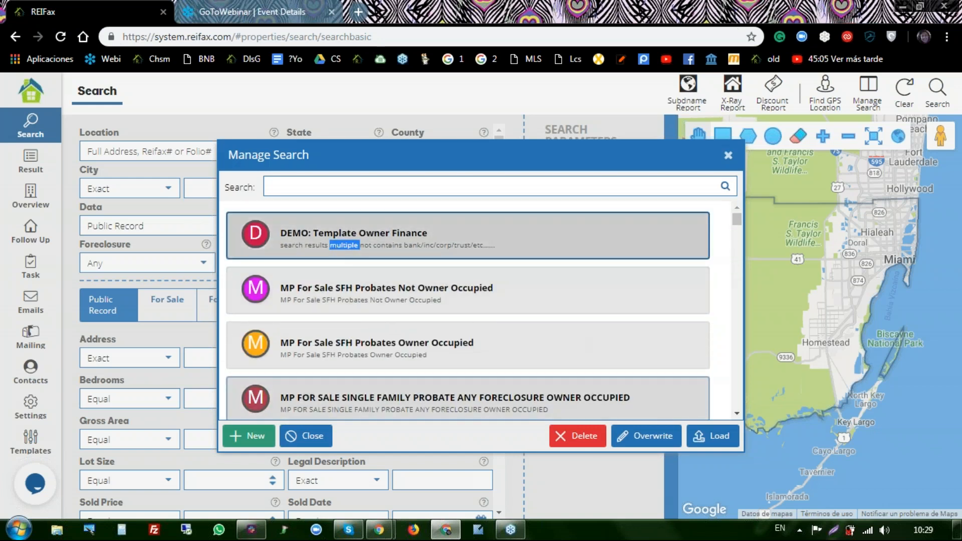
pyautogui.click(580, 443)
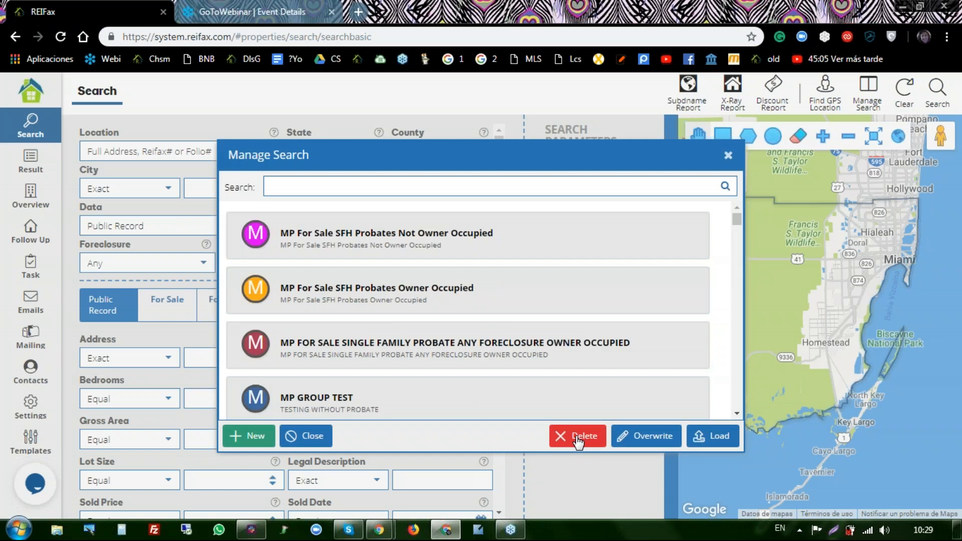
# - Delete the 'MP For Sale SFH Probates Owner Occupied' saved search
pyautogui.scroll(-5, 420, 258)
pyautogui.click(423, 258)
pyautogui.scroll(5, 422, 258)
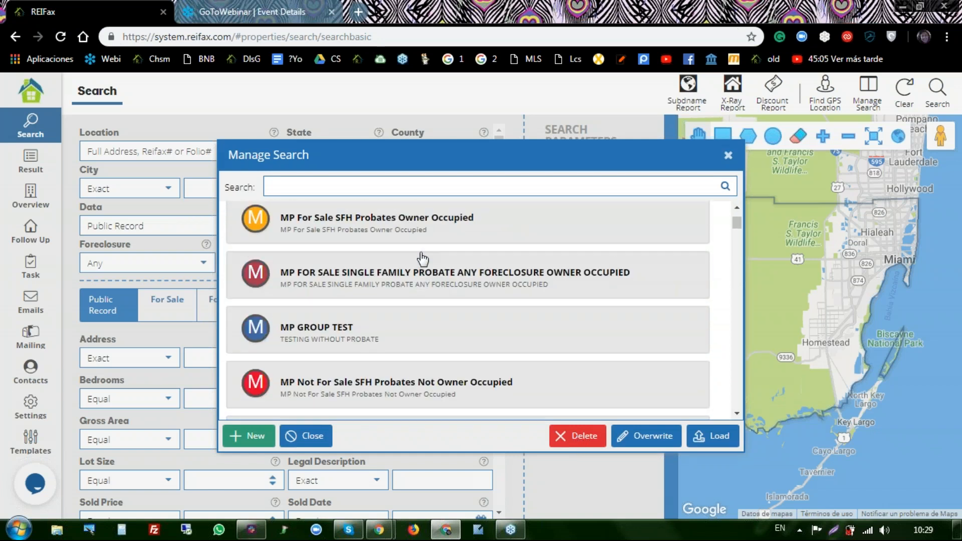
pyautogui.doubleClick(352, 235)
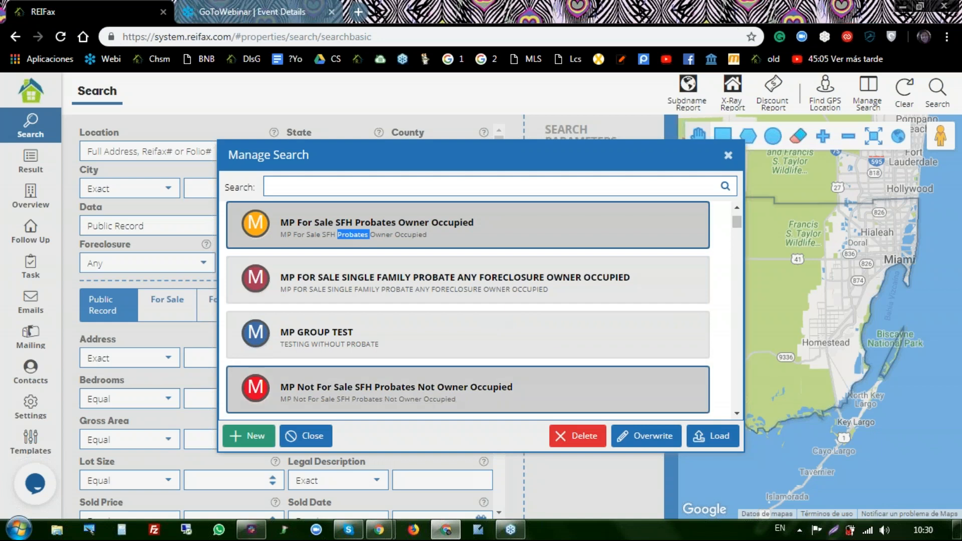
pyautogui.click(585, 440)
# - Attempt to delete RFX Pre-foreclosed with 30%+ Equity Condominio and dismiss the warning
pyautogui.scroll(-5, 475, 282)
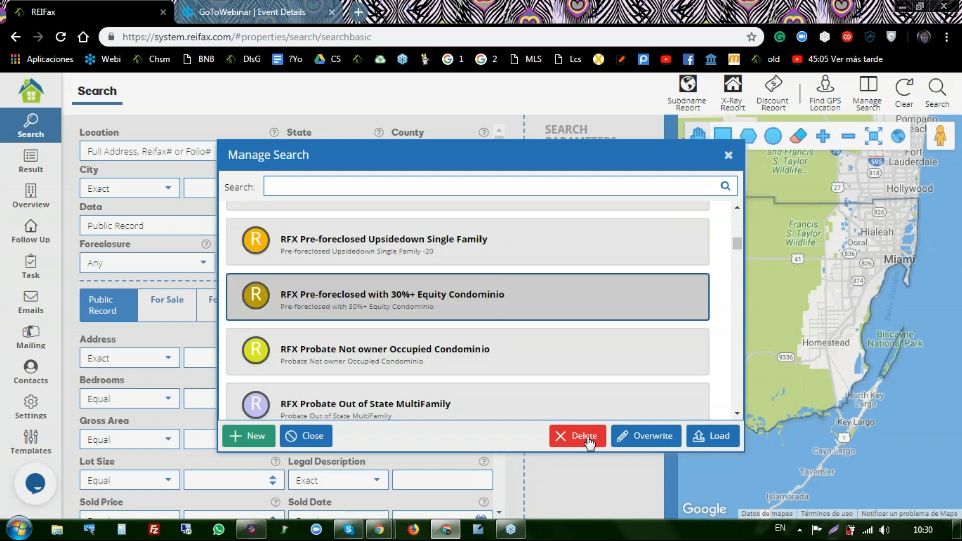
pyautogui.click(585, 436)
pyautogui.click(494, 332)
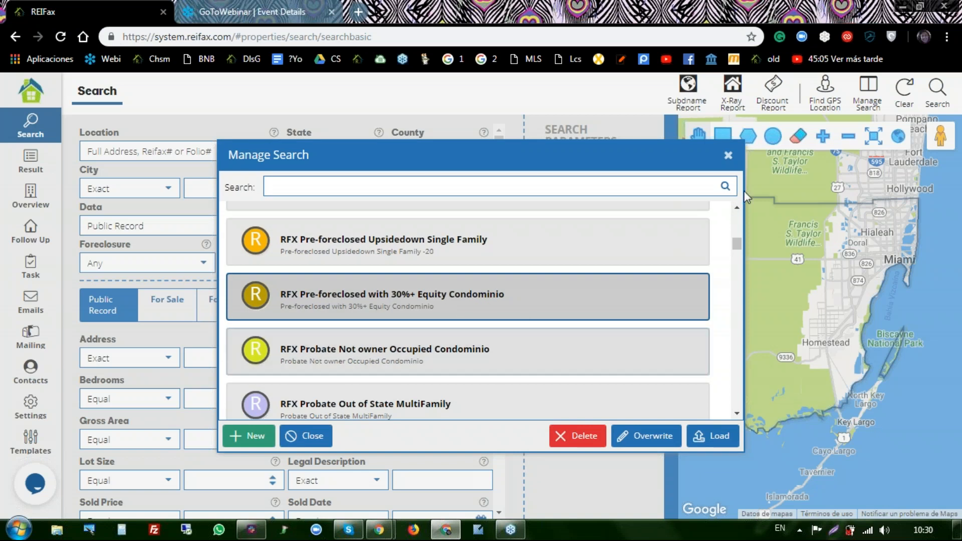
pyautogui.click(728, 155)
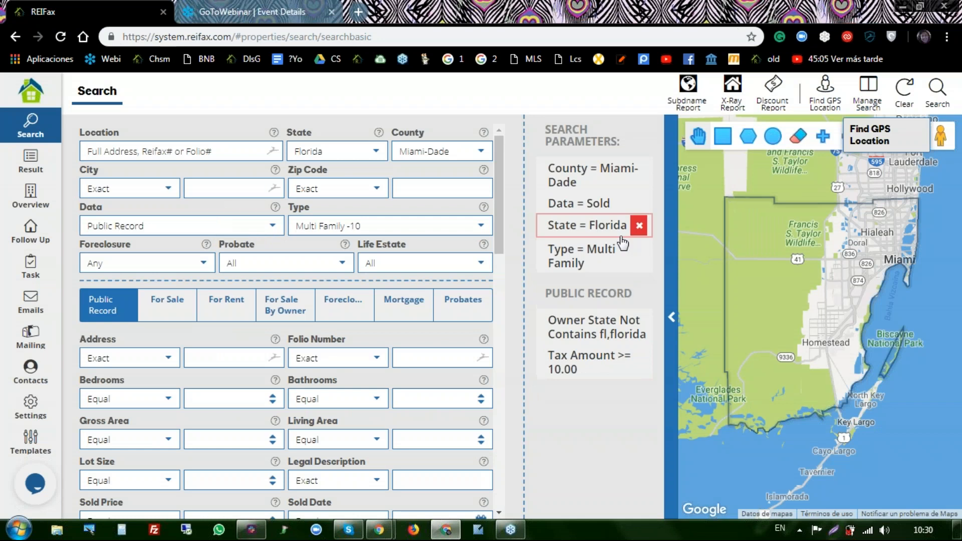
pyautogui.scroll(-7, 446, 259)
pyautogui.scroll(-6, 443, 253)
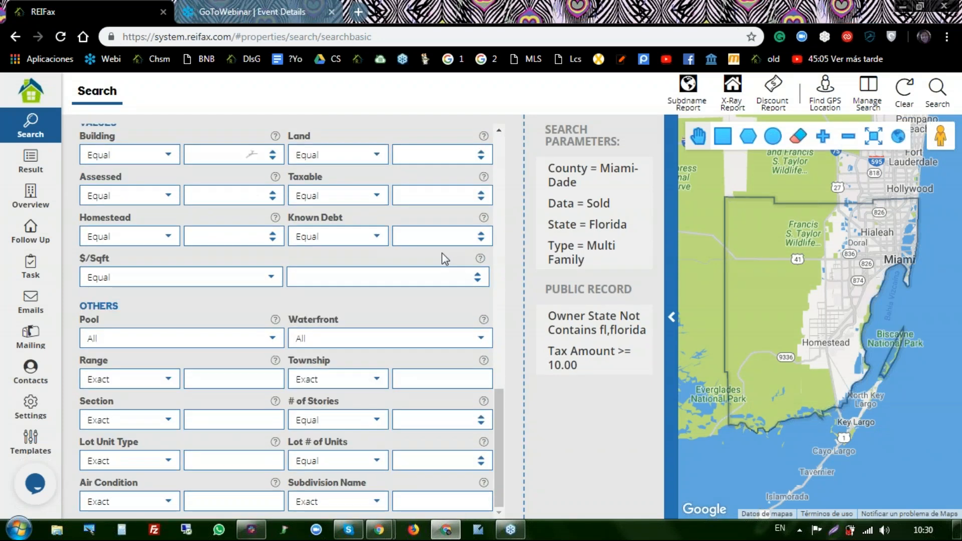
pyautogui.scroll(7, 442, 253)
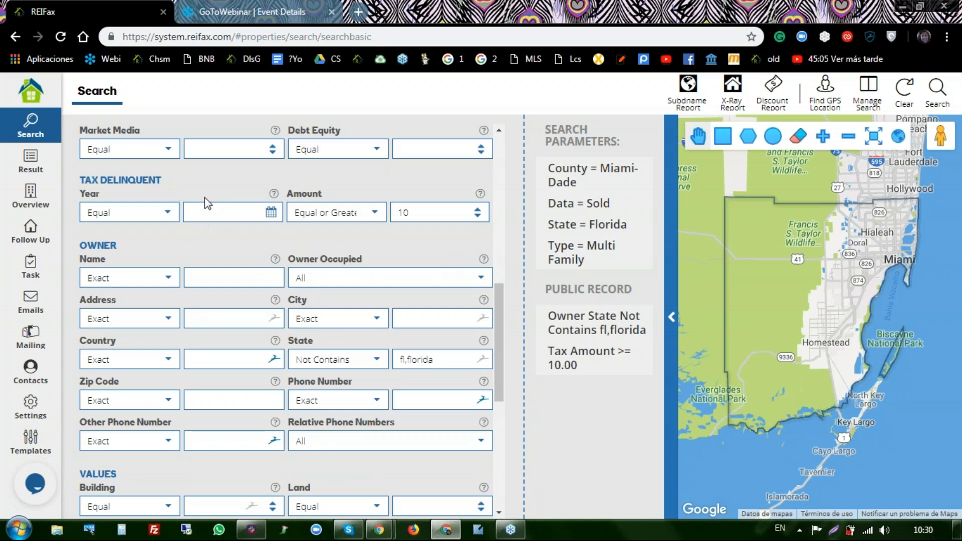
pyautogui.scroll(-6, 205, 197)
pyautogui.scroll(4, 204, 198)
pyautogui.scroll(8, 205, 198)
pyautogui.scroll(3, 204, 199)
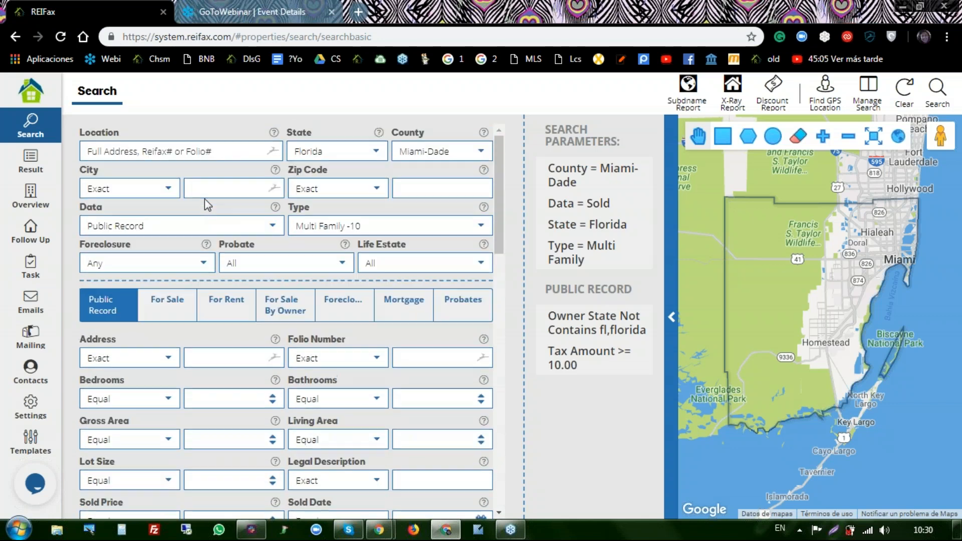
pyautogui.scroll(-2, 200, 262)
pyautogui.scroll(-5, 202, 266)
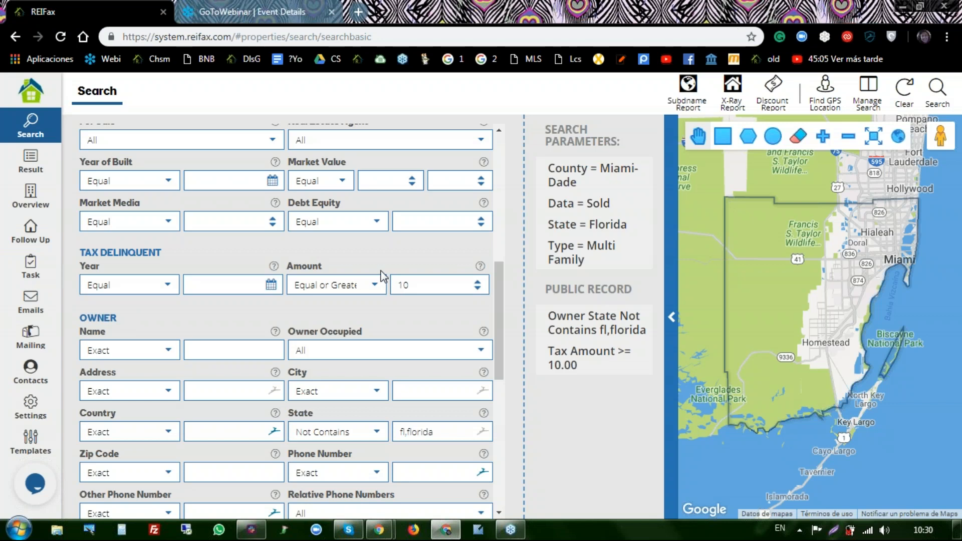
pyautogui.scroll(10, 382, 275)
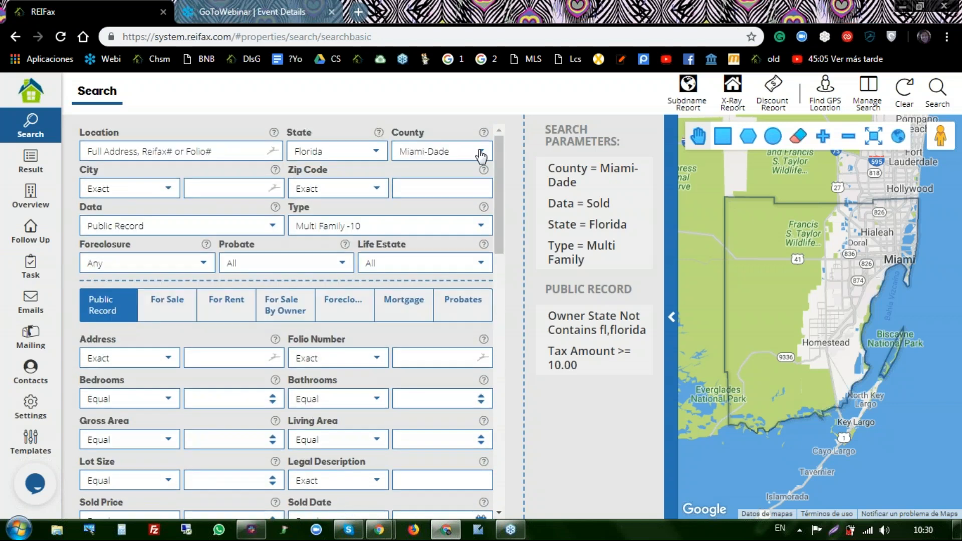
# - Switch the search county to Baker and scroll down the form to the Others section
pyautogui.click(480, 152)
pyautogui.scroll(7, 470, 185)
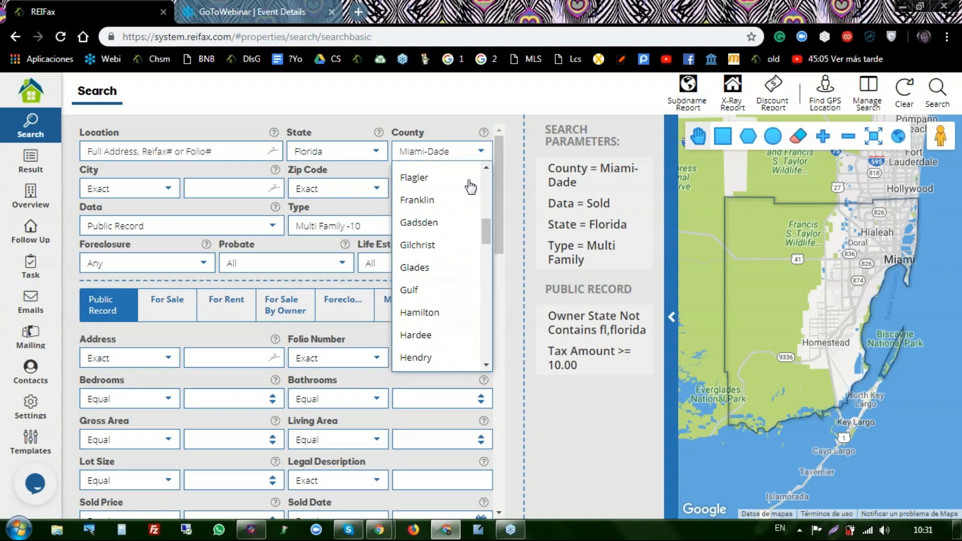
pyautogui.scroll(5, 470, 187)
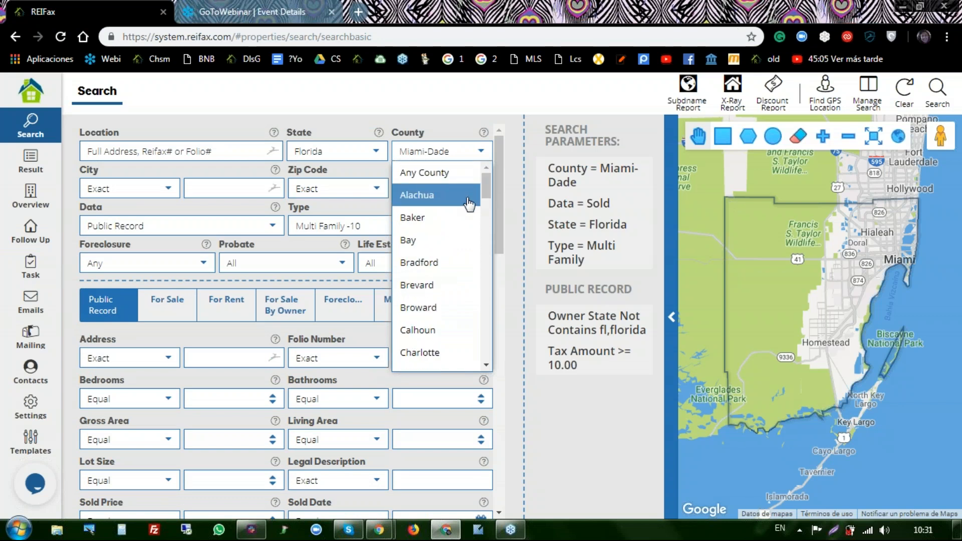
pyautogui.click(458, 221)
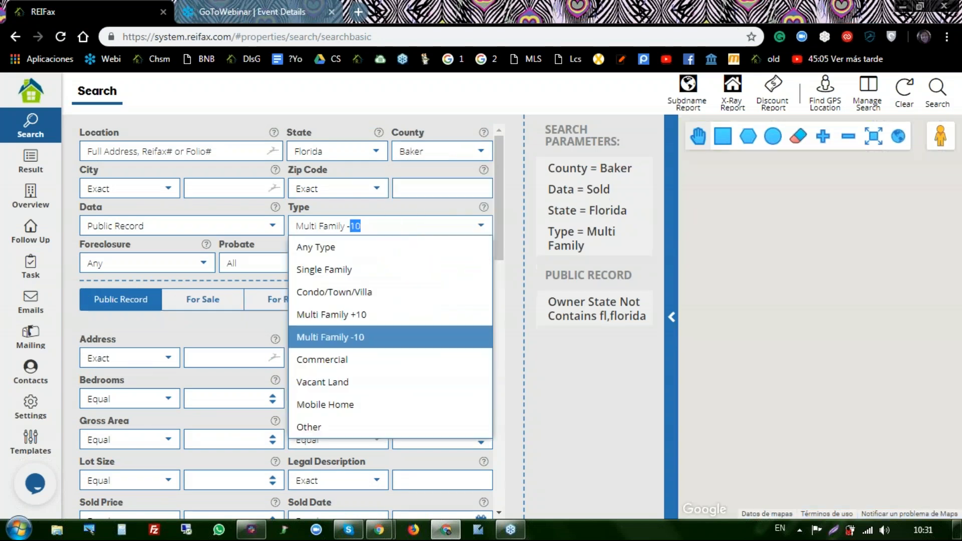
pyautogui.scroll(-6, 184, 287)
pyautogui.scroll(-7, 184, 288)
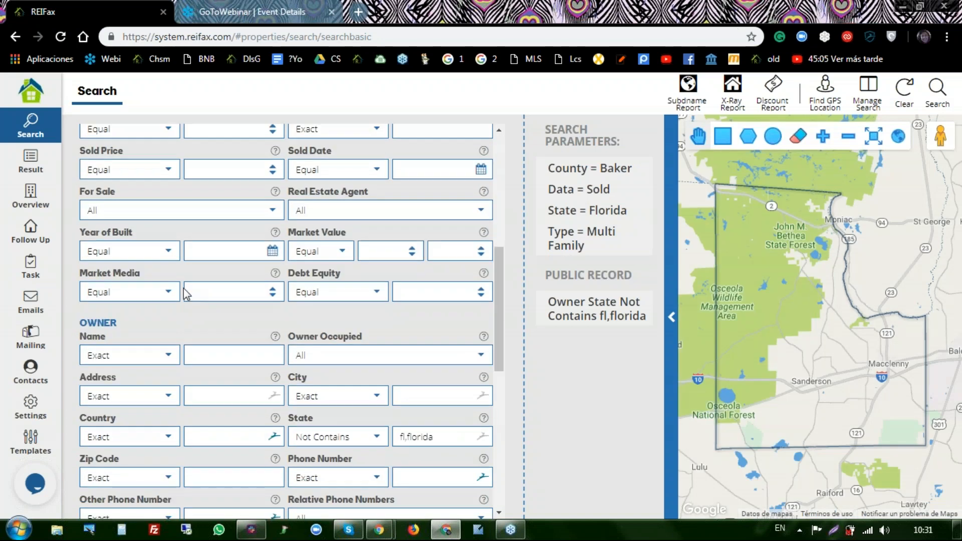
pyautogui.scroll(-2, 184, 288)
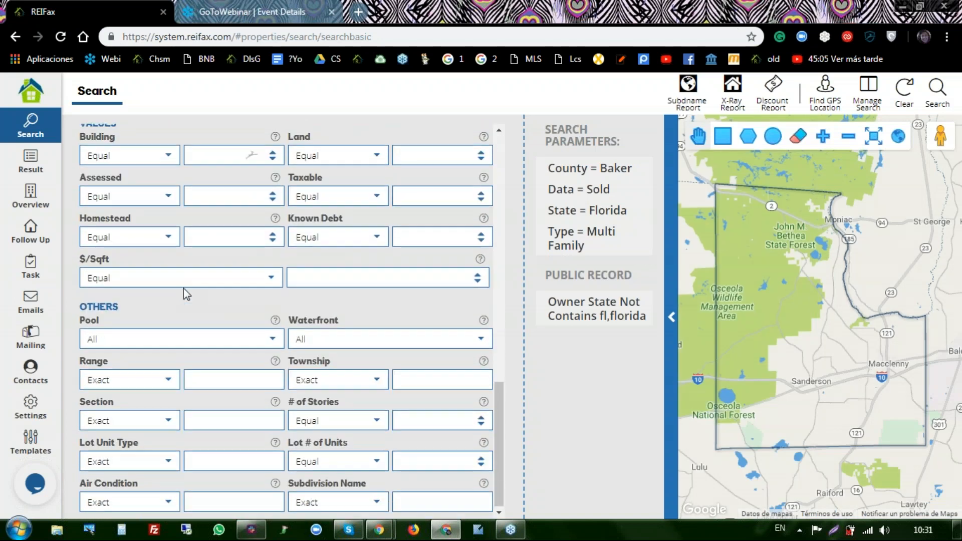
pyautogui.scroll(7, 183, 288)
pyautogui.scroll(7, 183, 288)
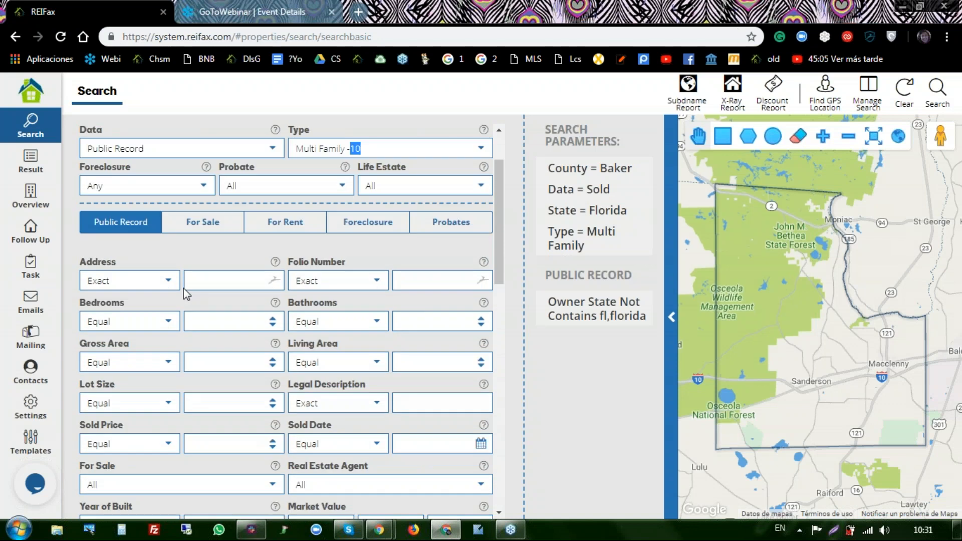
pyautogui.scroll(-8, 184, 287)
pyautogui.scroll(-4, 183, 289)
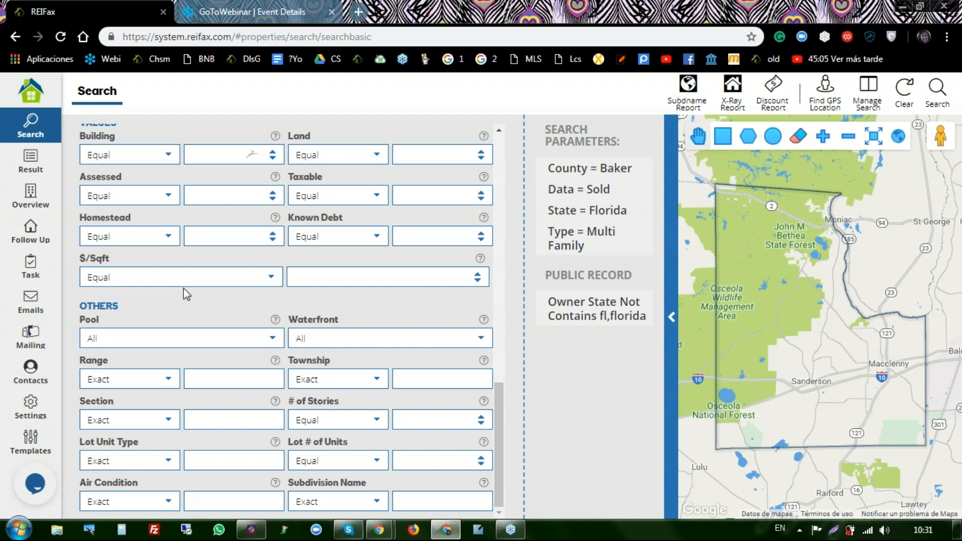
pyautogui.scroll(15, 184, 288)
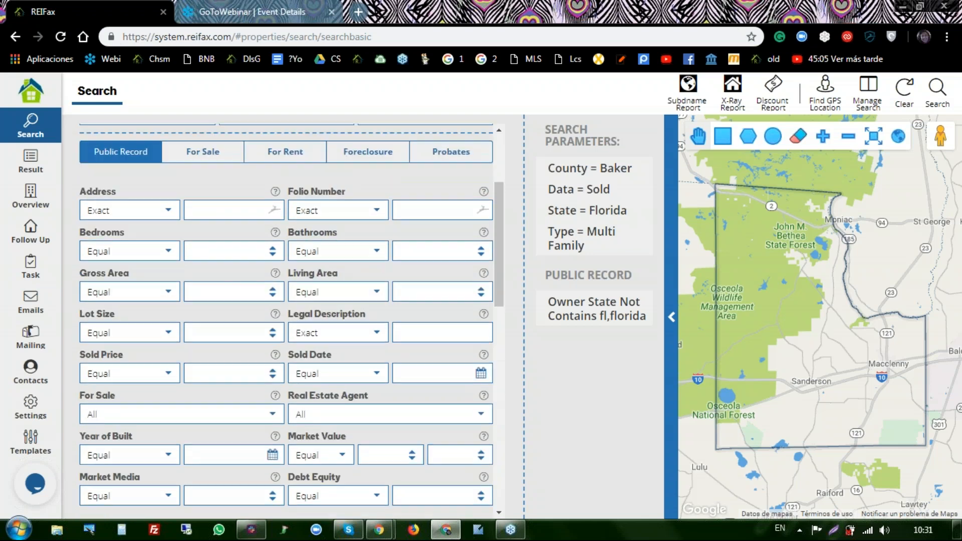
pyautogui.scroll(2, 225, 273)
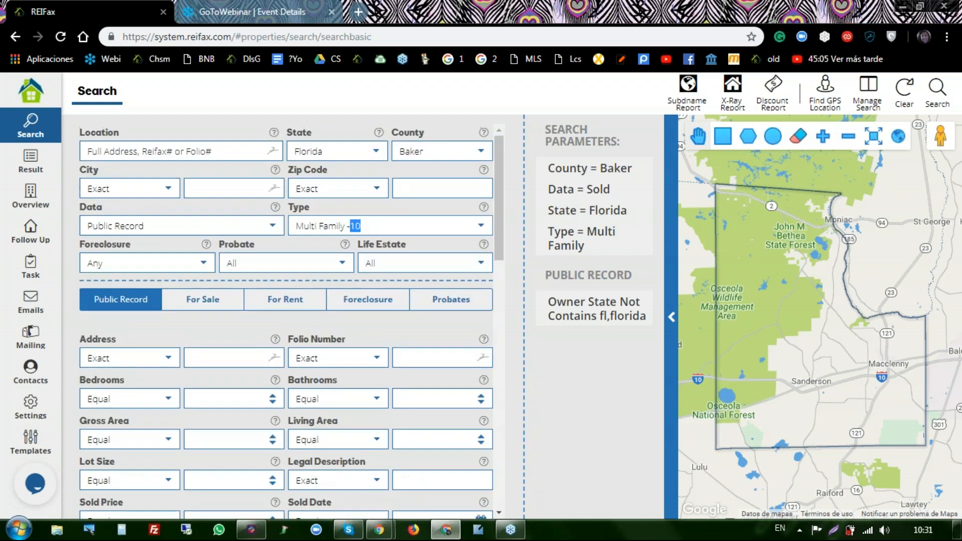
pyautogui.click(482, 154)
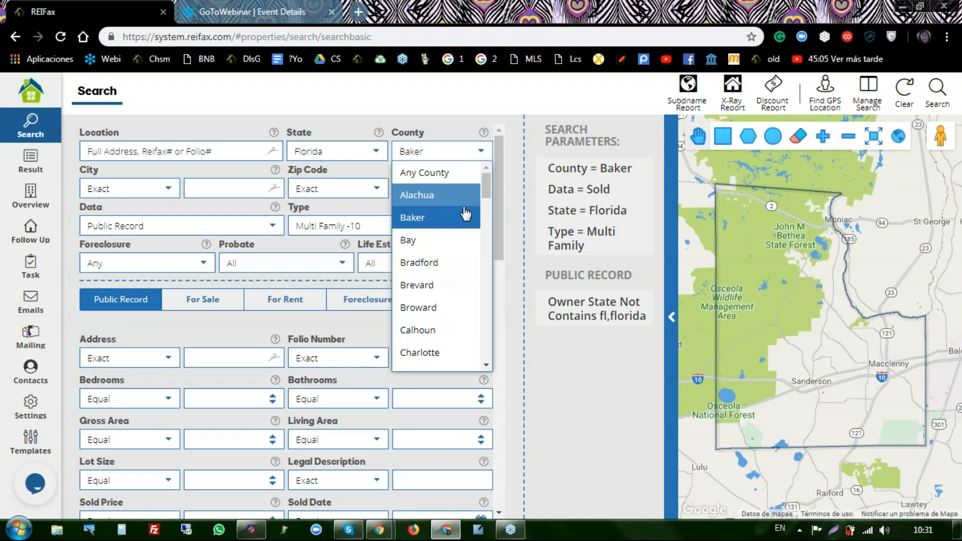
pyautogui.click(447, 308)
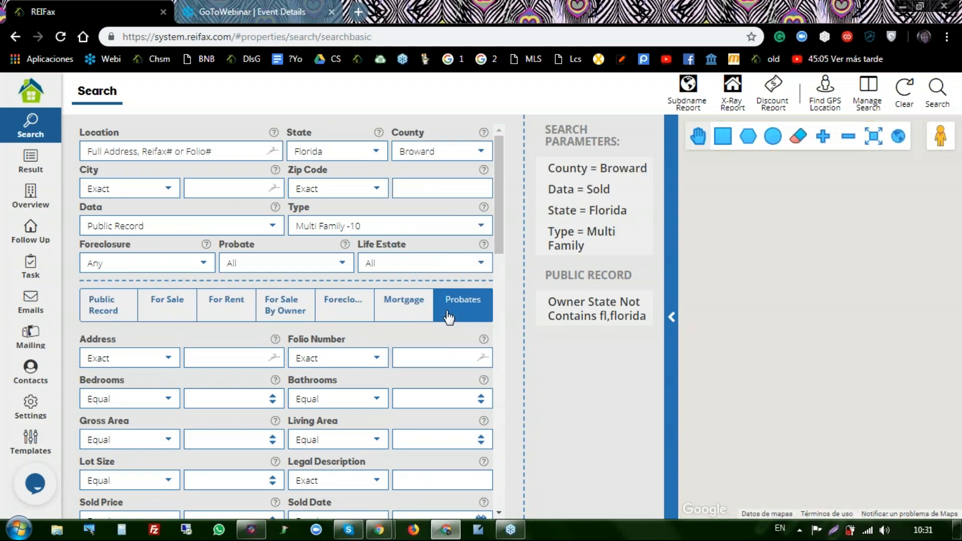
pyautogui.scroll(-4, 415, 350)
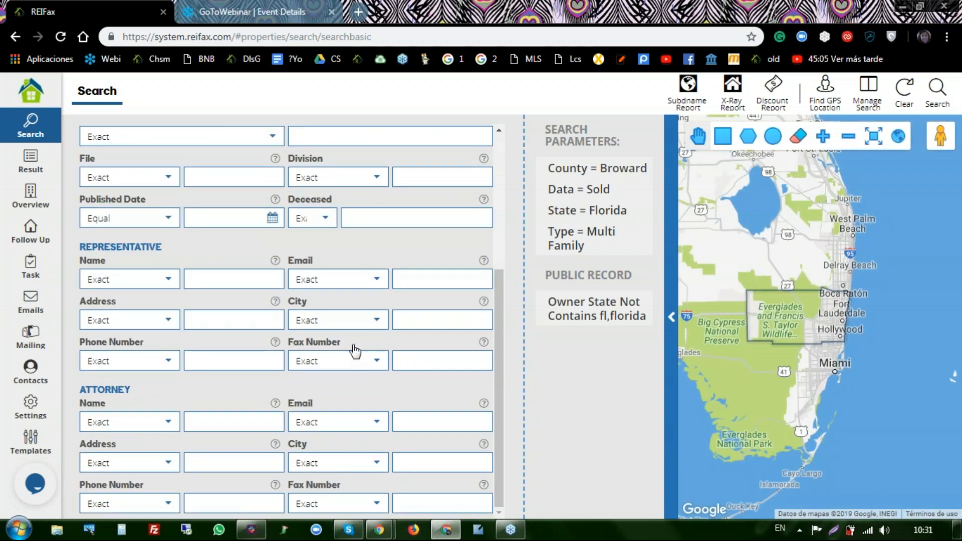
pyautogui.scroll(2, 283, 297)
pyautogui.scroll(2, 258, 296)
pyautogui.click(103, 307)
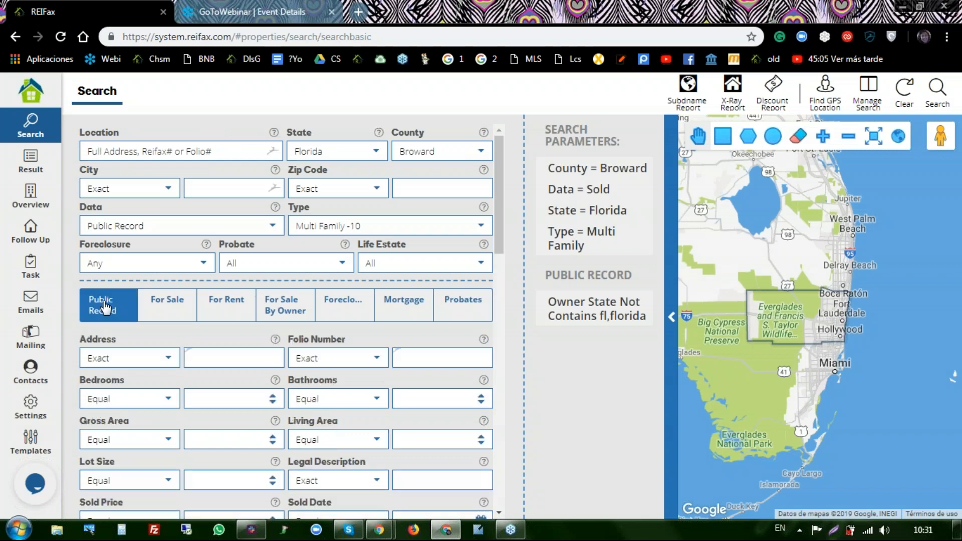
pyautogui.scroll(-5, 177, 347)
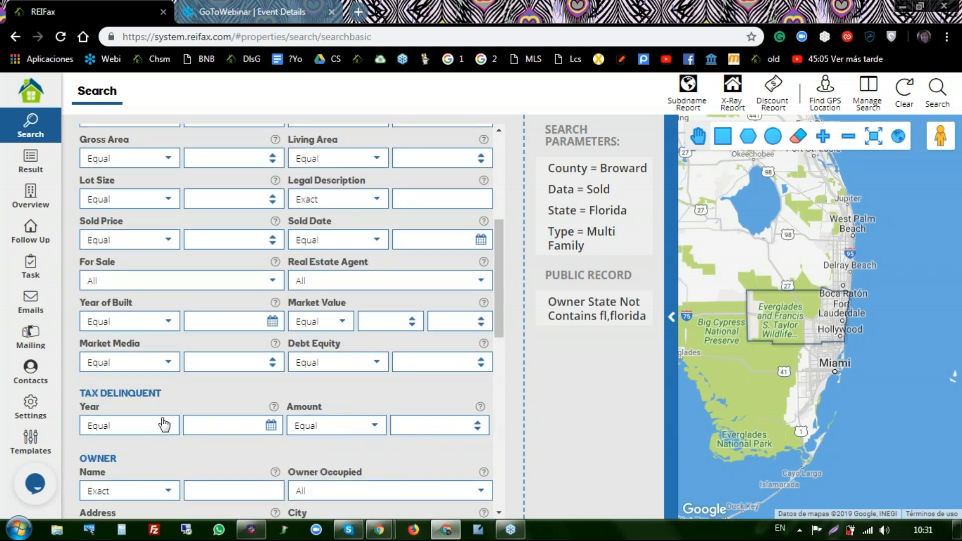
pyautogui.scroll(-2, 163, 423)
pyautogui.scroll(-6, 164, 424)
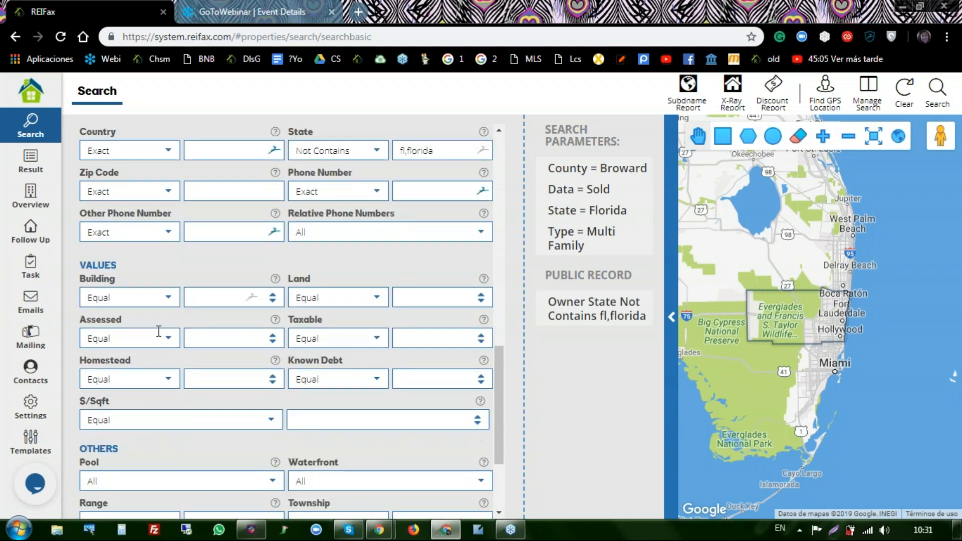
pyautogui.scroll(-2, 161, 333)
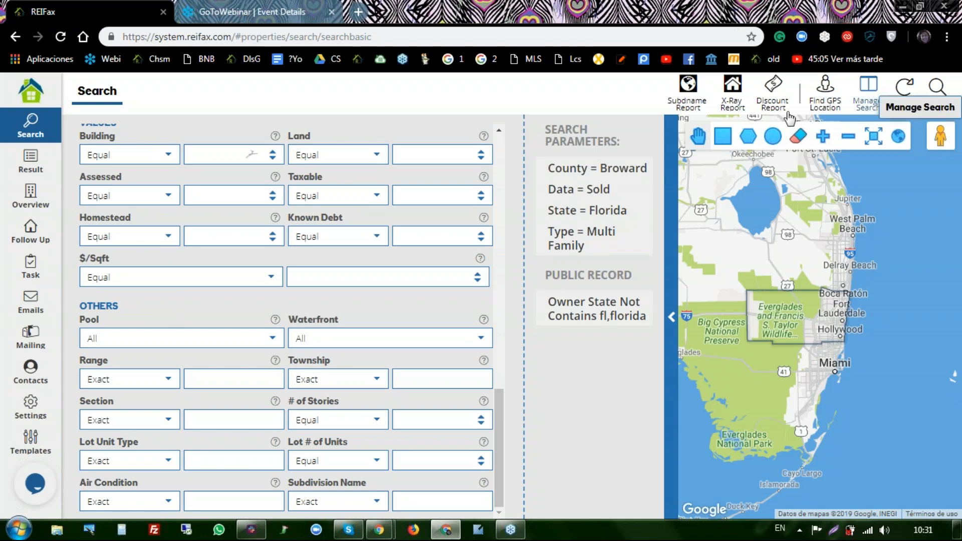
pyautogui.scroll(4, 381, 311)
pyautogui.scroll(2, 347, 297)
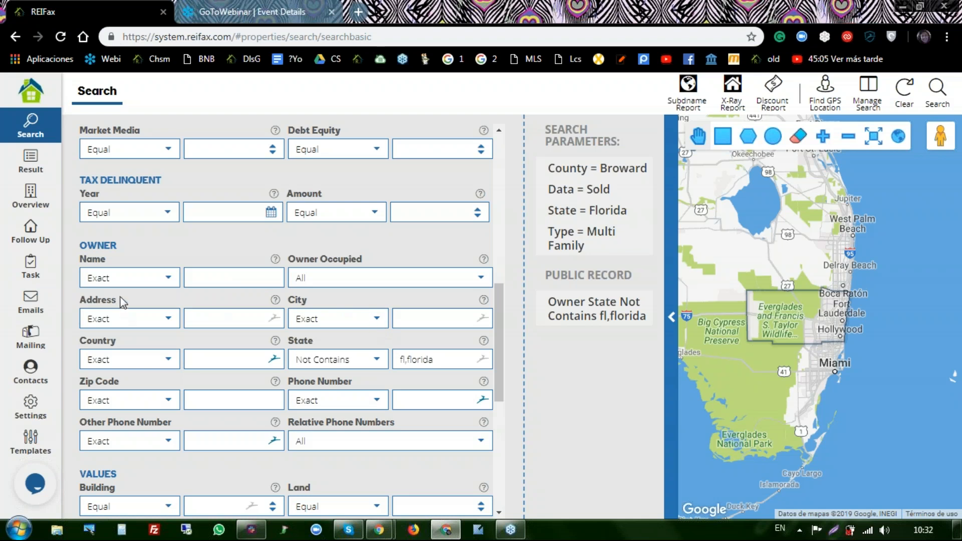
pyautogui.click(170, 281)
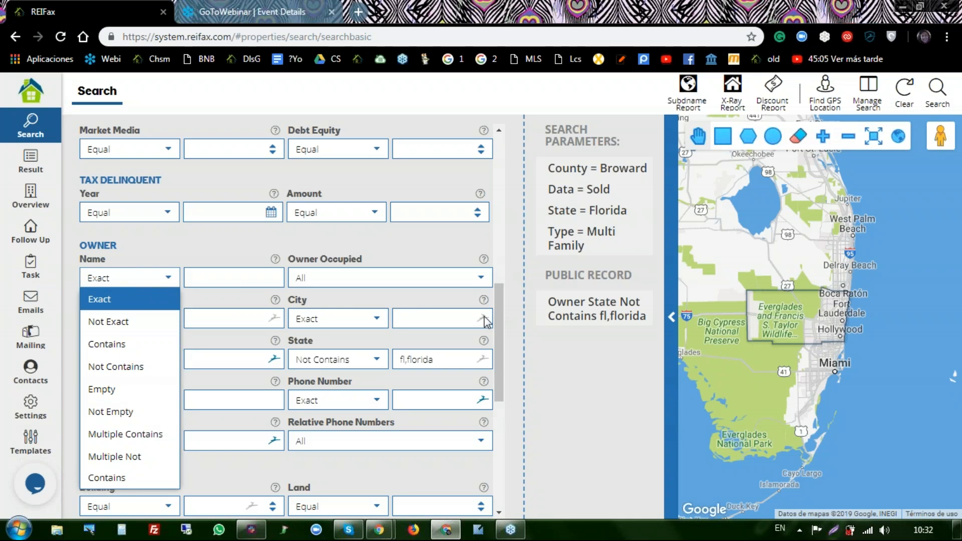
pyautogui.scroll(-1, 389, 332)
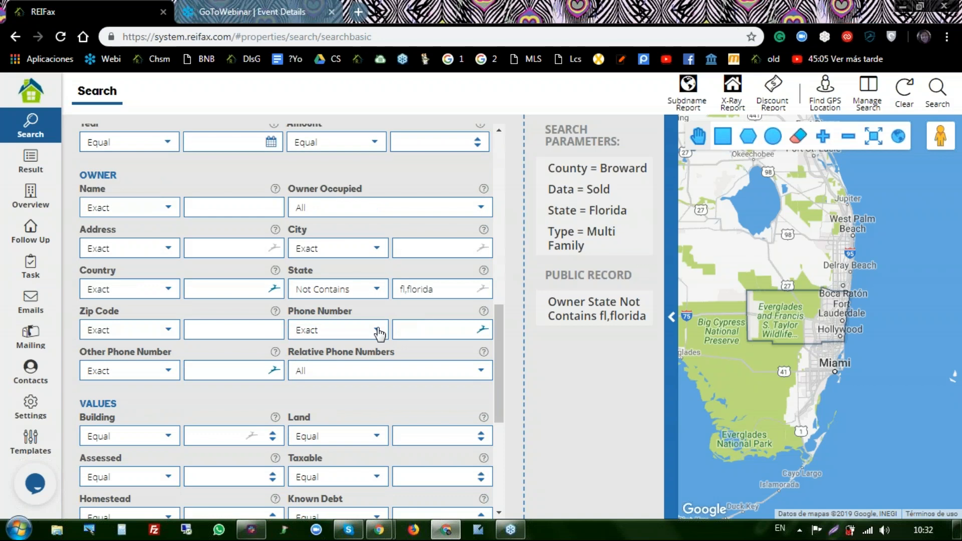
pyautogui.scroll(-3, 380, 333)
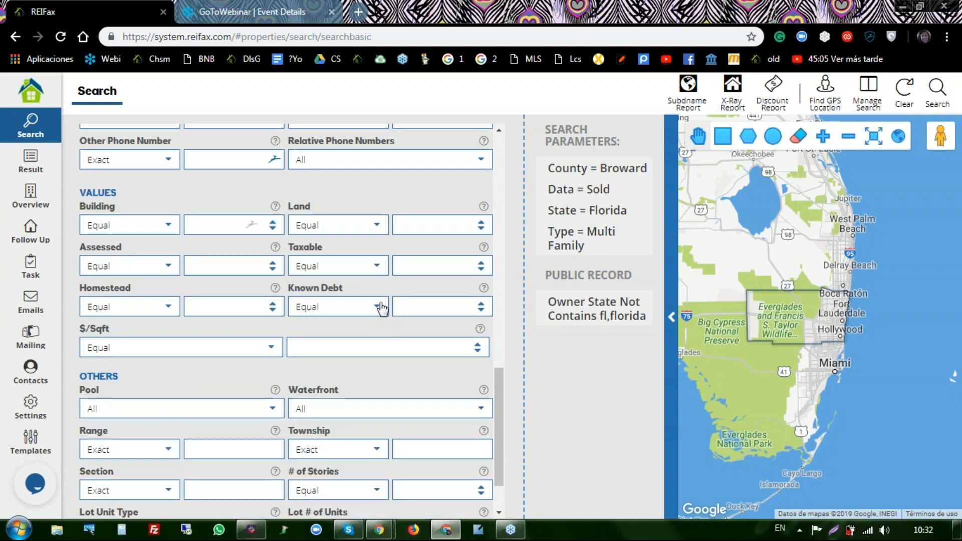
pyautogui.click(380, 307)
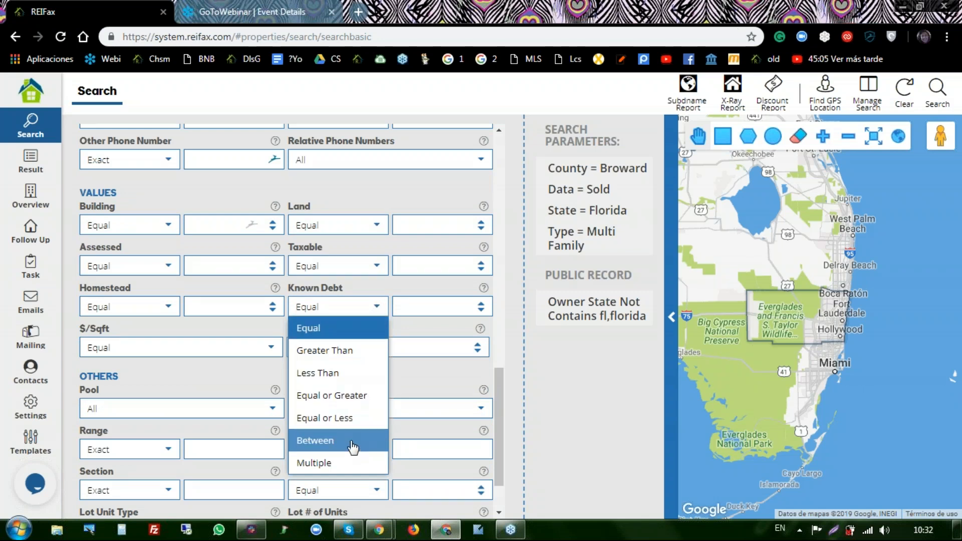
pyautogui.click(436, 379)
pyautogui.scroll(-2, 419, 290)
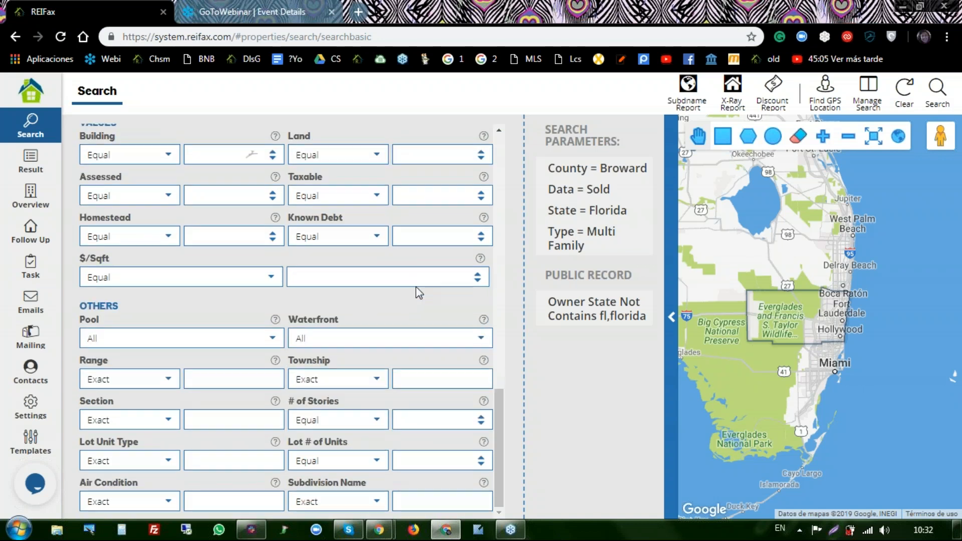
pyautogui.scroll(15, 419, 293)
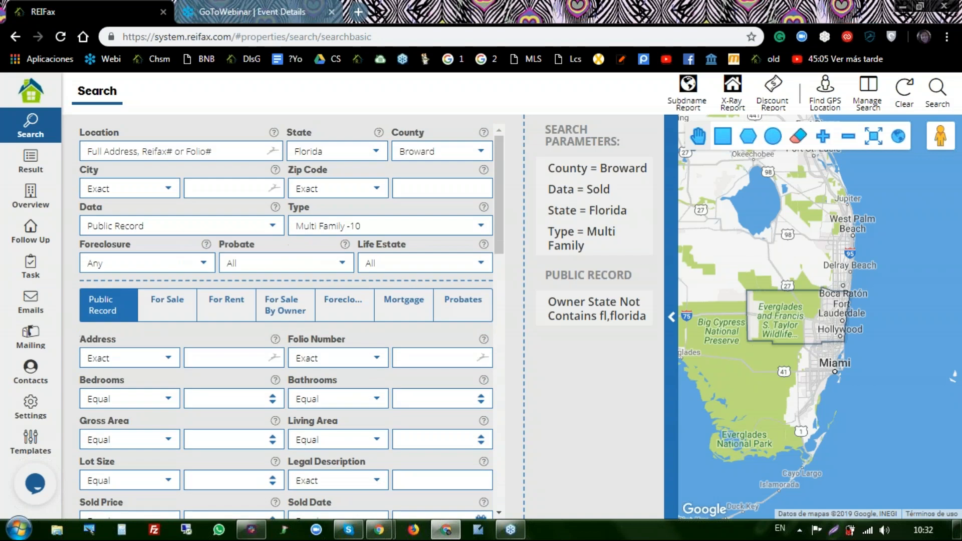
# - Review the For Sale, For Rent and For Sale By Owner tabs, then scroll Foreclosure to Auction
pyautogui.click(166, 304)
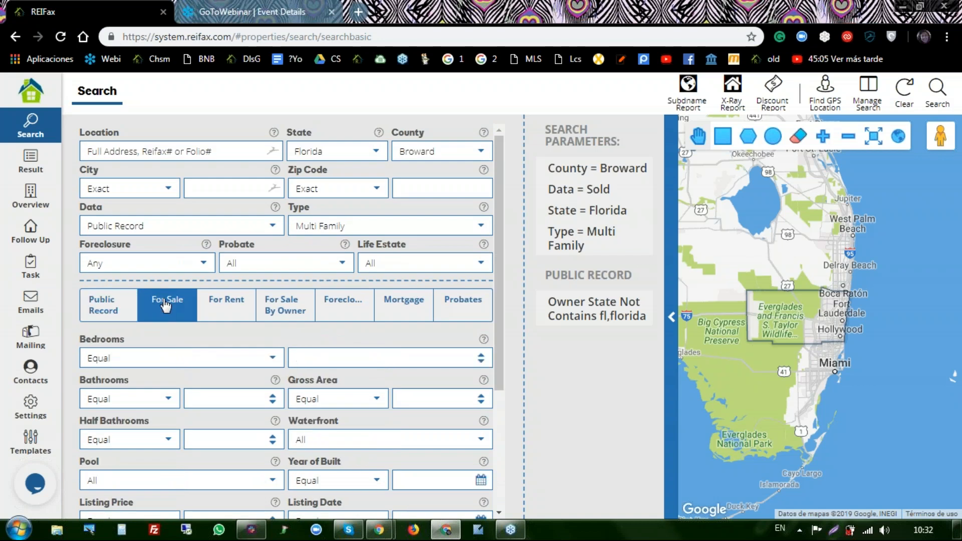
pyautogui.scroll(-3, 165, 306)
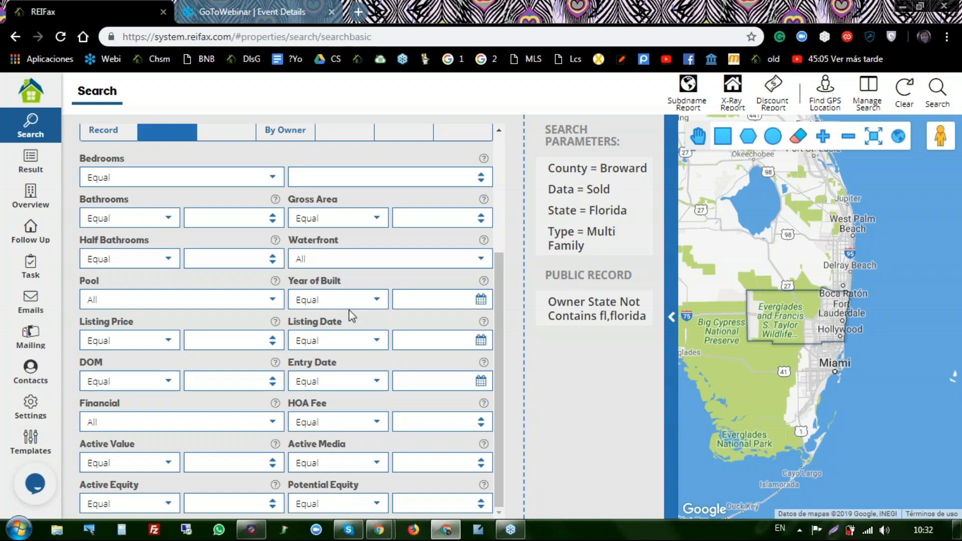
pyautogui.scroll(3, 192, 223)
pyautogui.click(239, 265)
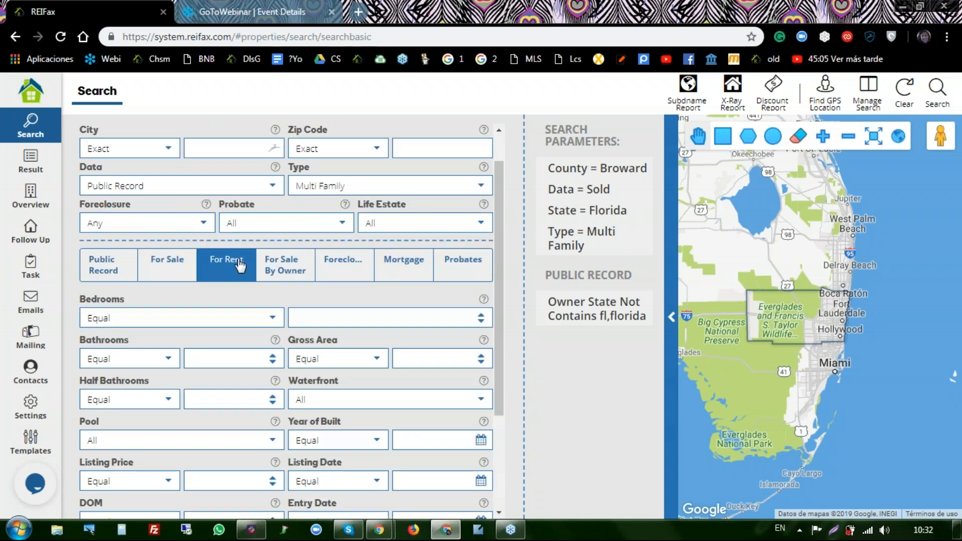
pyautogui.scroll(-2, 293, 321)
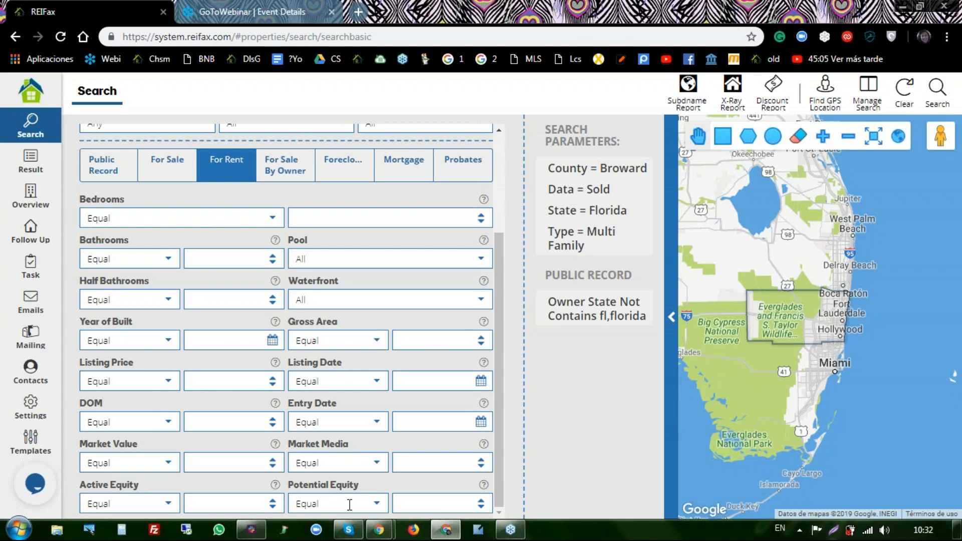
pyautogui.click(292, 170)
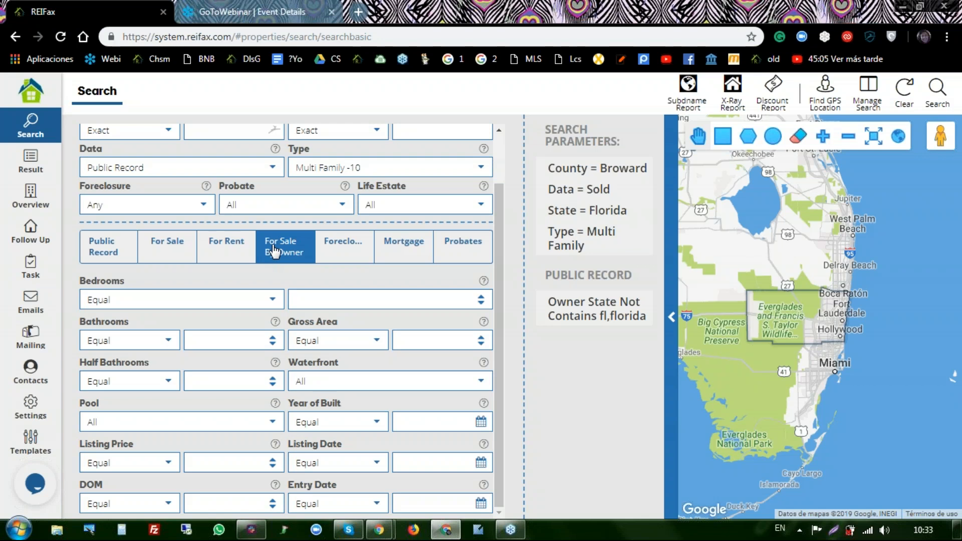
pyautogui.click(352, 259)
pyautogui.scroll(-2, 341, 235)
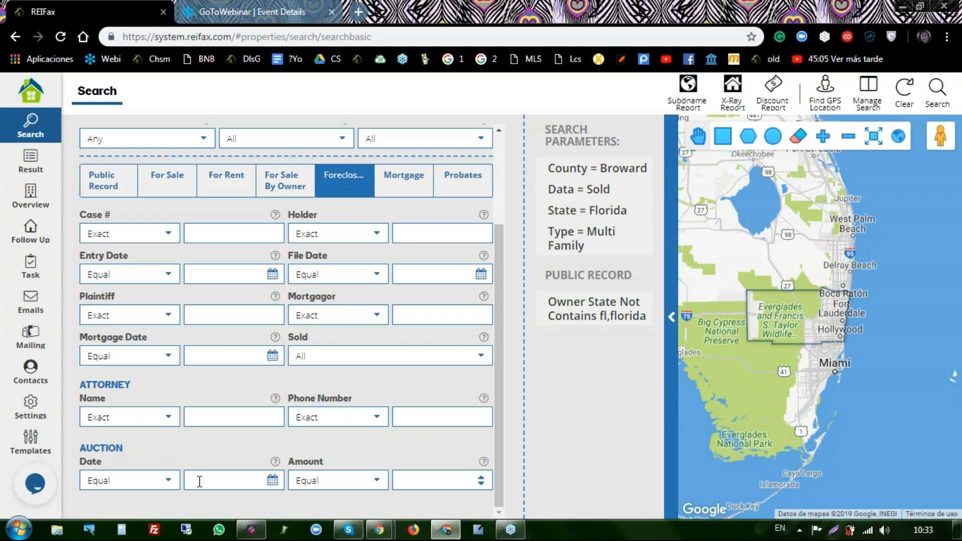
# - Set the Auction Date criterion to Equal or Greater than 04/29/2019
pyautogui.click(169, 482)
pyautogui.click(168, 483)
pyautogui.click(168, 483)
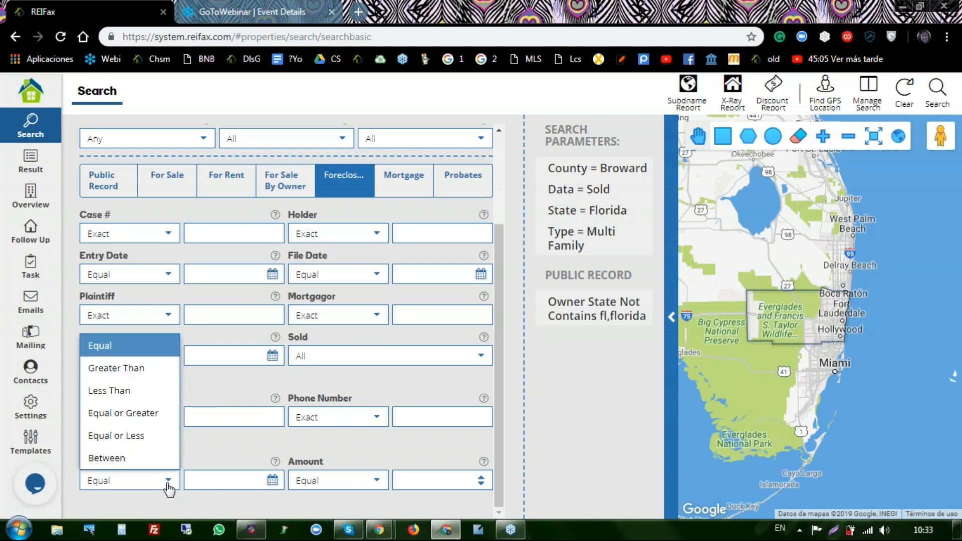
pyautogui.click(127, 422)
pyautogui.click(272, 481)
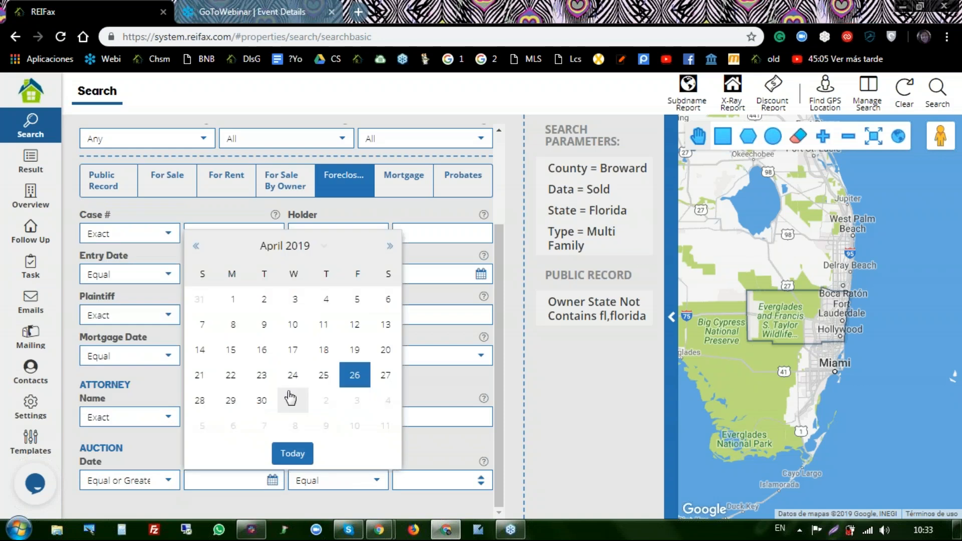
pyautogui.click(231, 401)
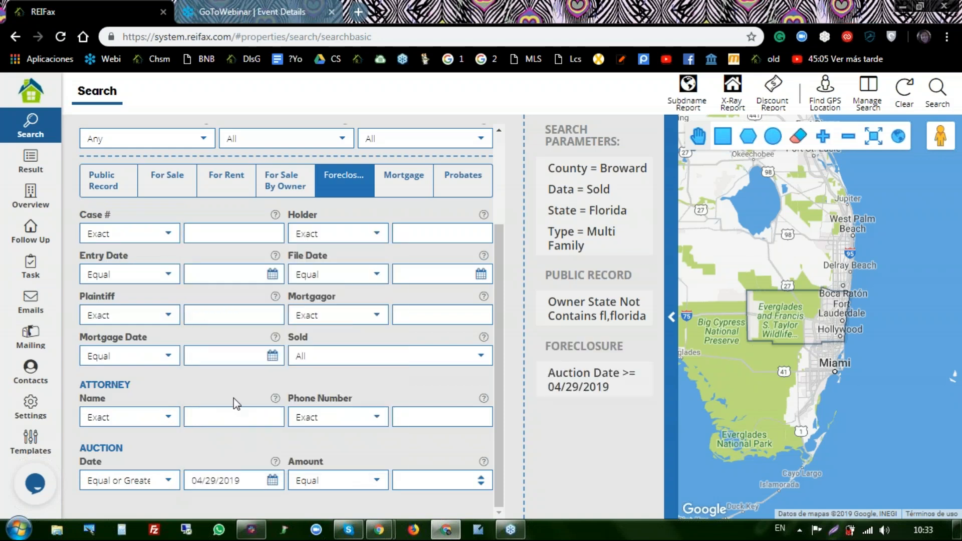
# - Make the auction Amount compare as Less Than, then show the Mortgage criteria
pyautogui.click(377, 484)
pyautogui.click(377, 485)
pyautogui.click(377, 483)
pyautogui.click(378, 484)
pyautogui.click(378, 483)
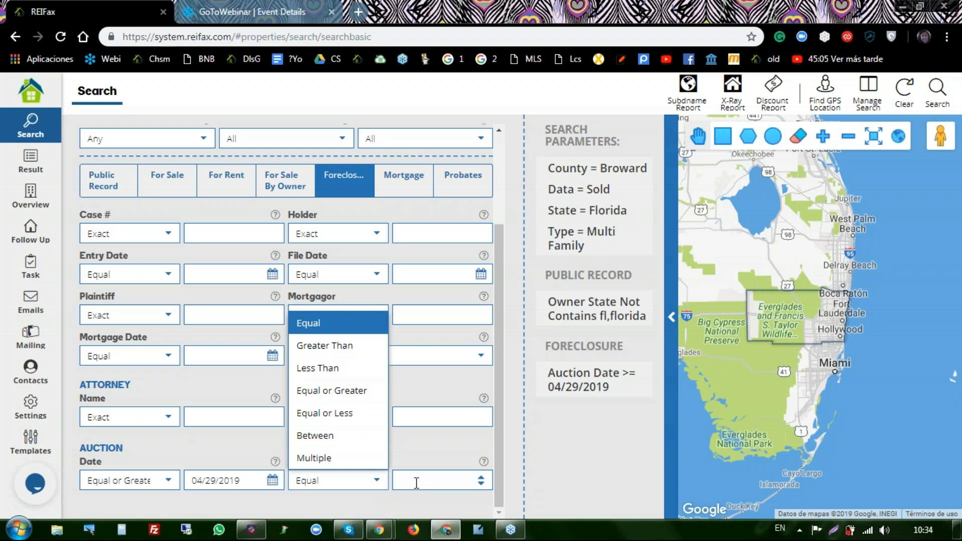
pyautogui.click(354, 377)
pyautogui.click(449, 482)
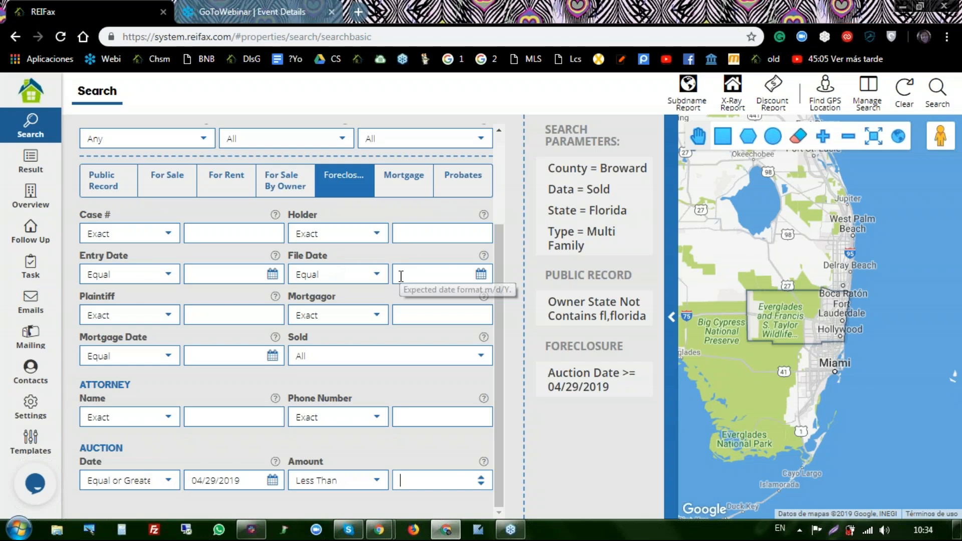
pyautogui.click(403, 194)
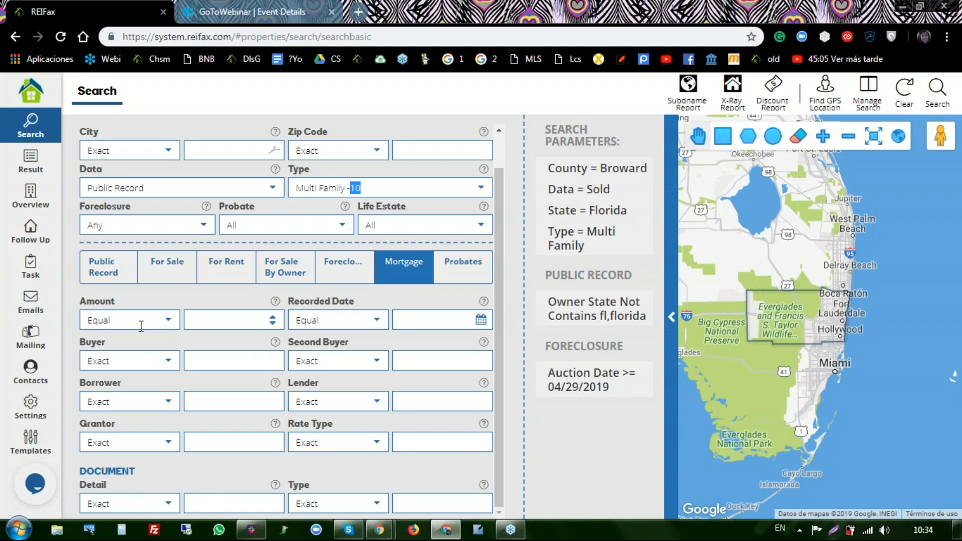
# - Show the Probates tab and scroll through its notice, deceased and representative fields, back to top
pyautogui.click(466, 265)
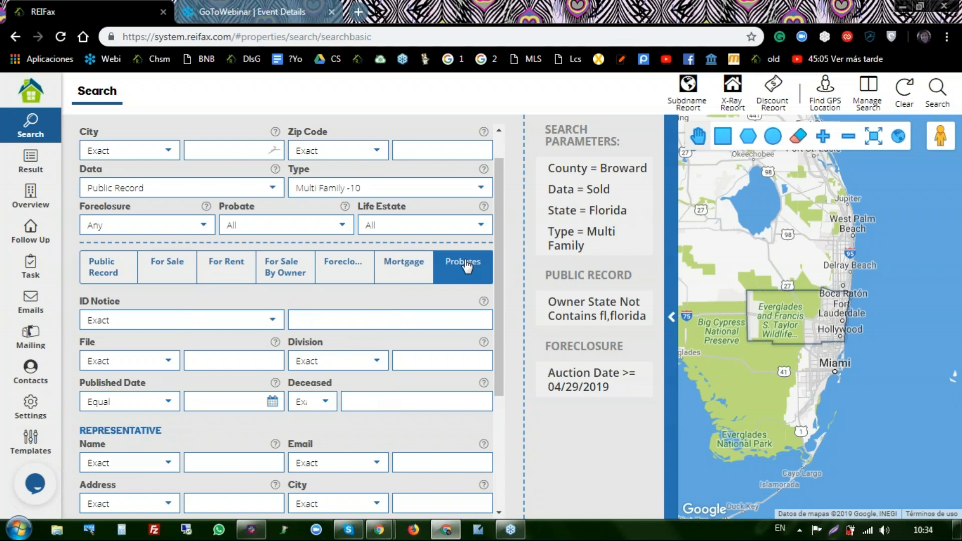
pyautogui.scroll(-4, 444, 325)
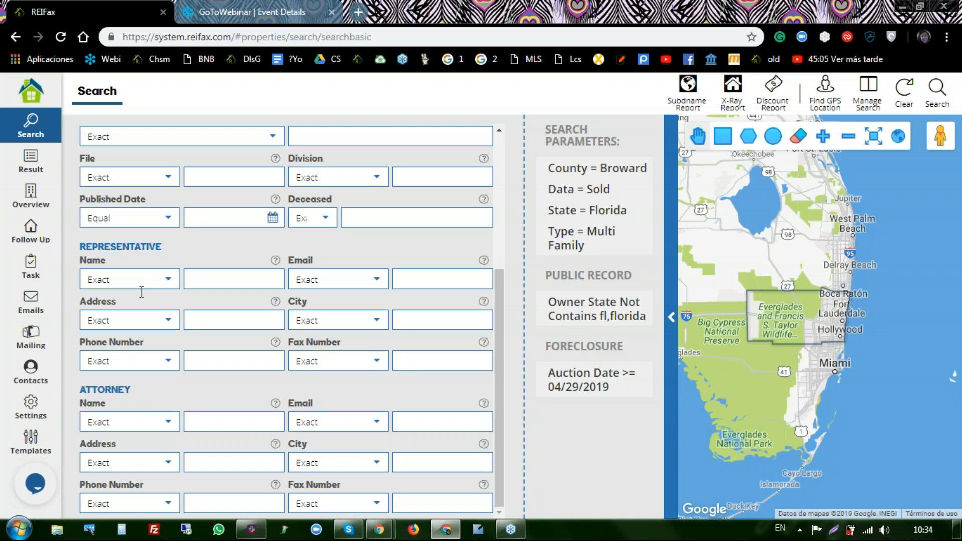
pyautogui.scroll(4, 155, 359)
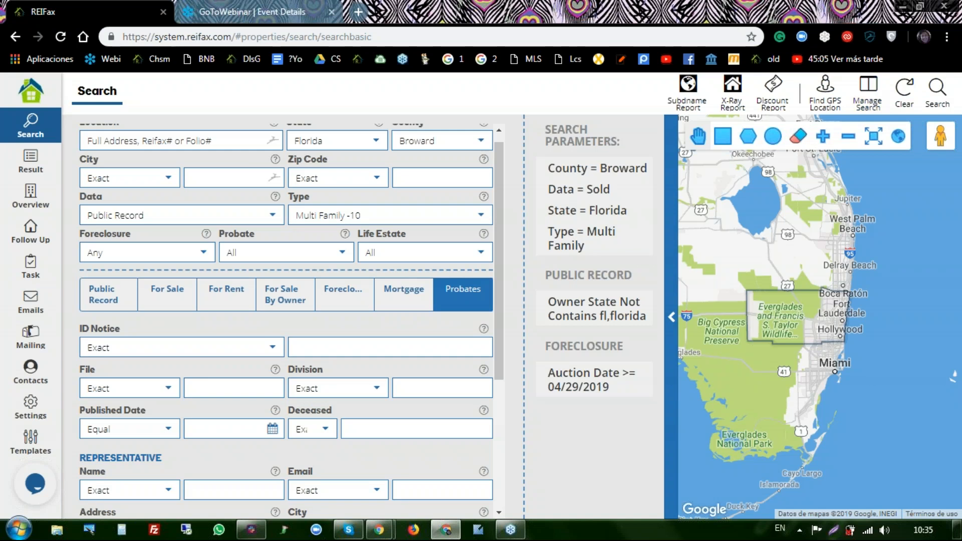
pyautogui.moveTo(606, 321)
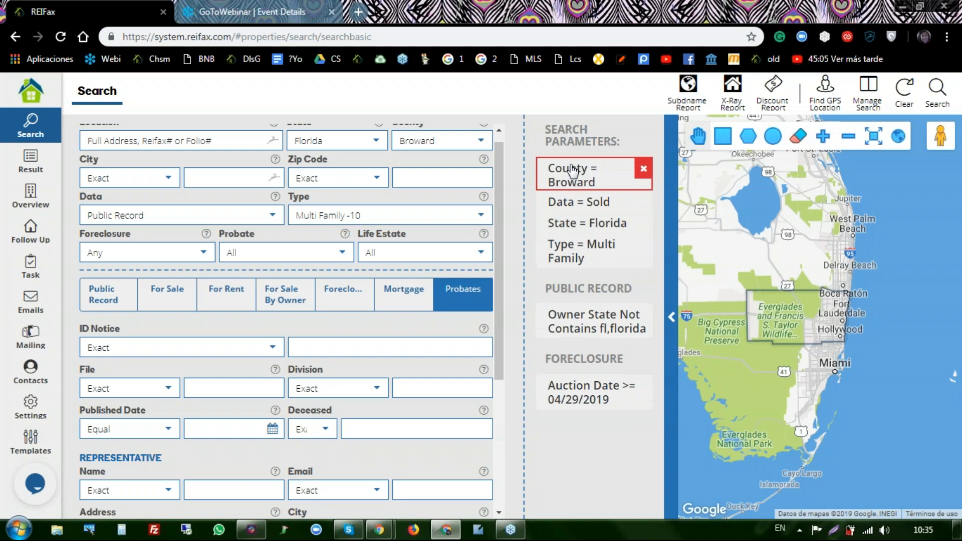
pyautogui.scroll(1, 377, 354)
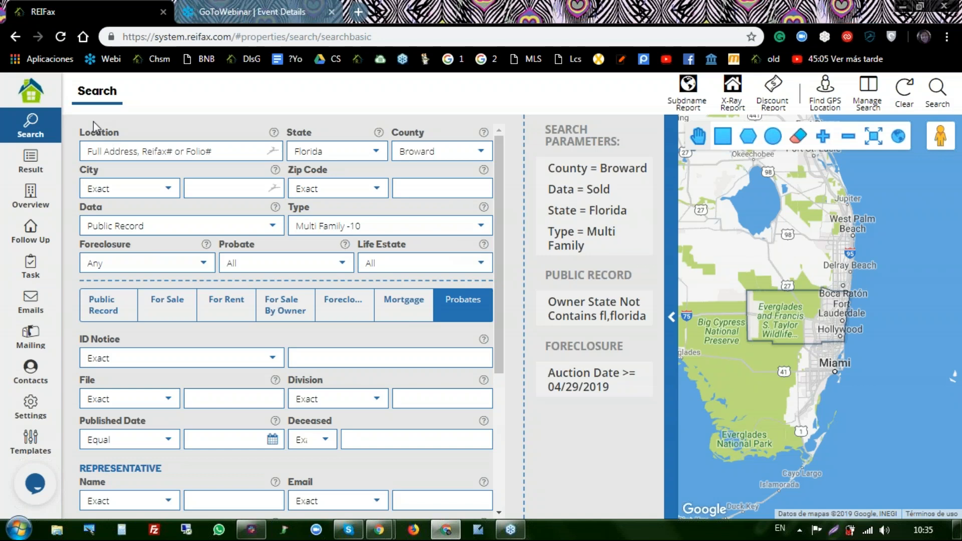
# - Open the live support chat from the bottom-left chat bubble
pyautogui.click(34, 484)
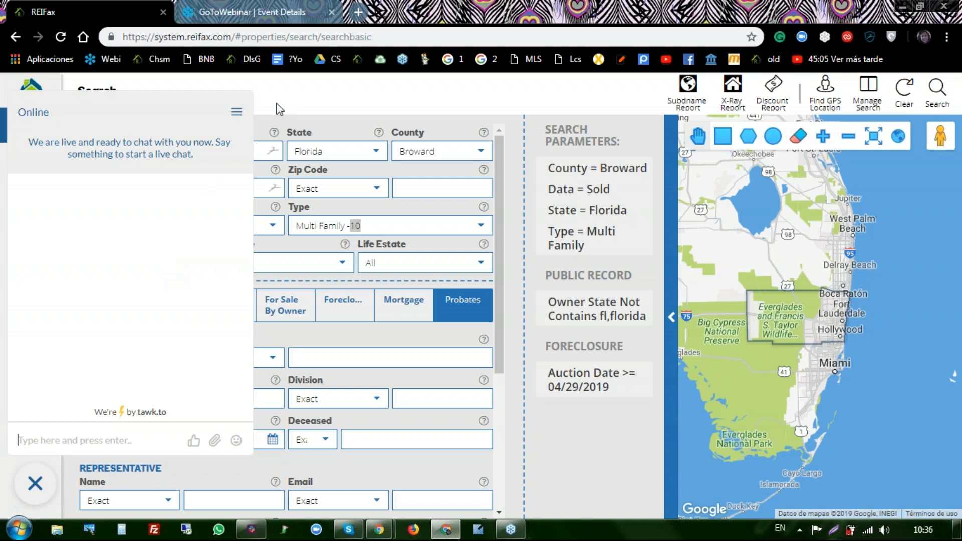
pyautogui.click(312, 100)
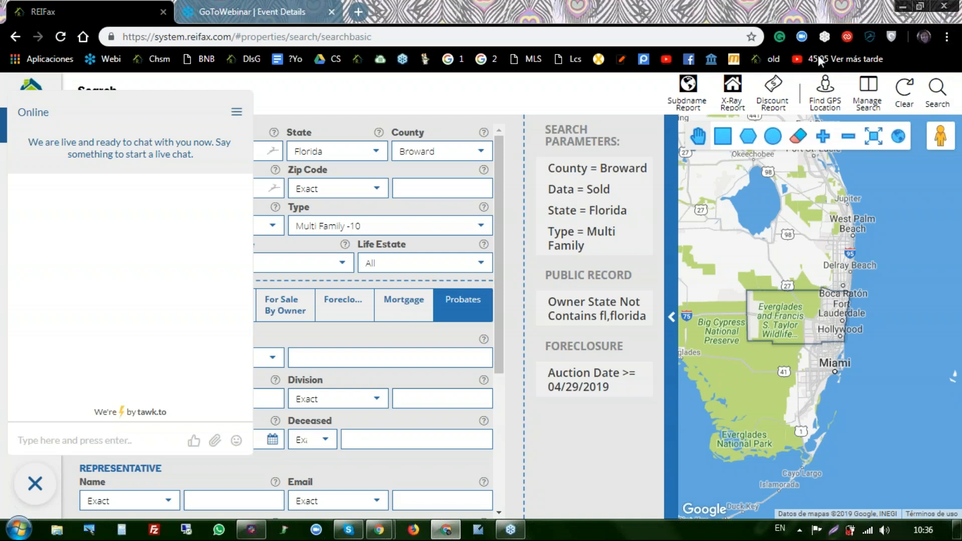
pyautogui.click(947, 36)
pyautogui.click(580, 85)
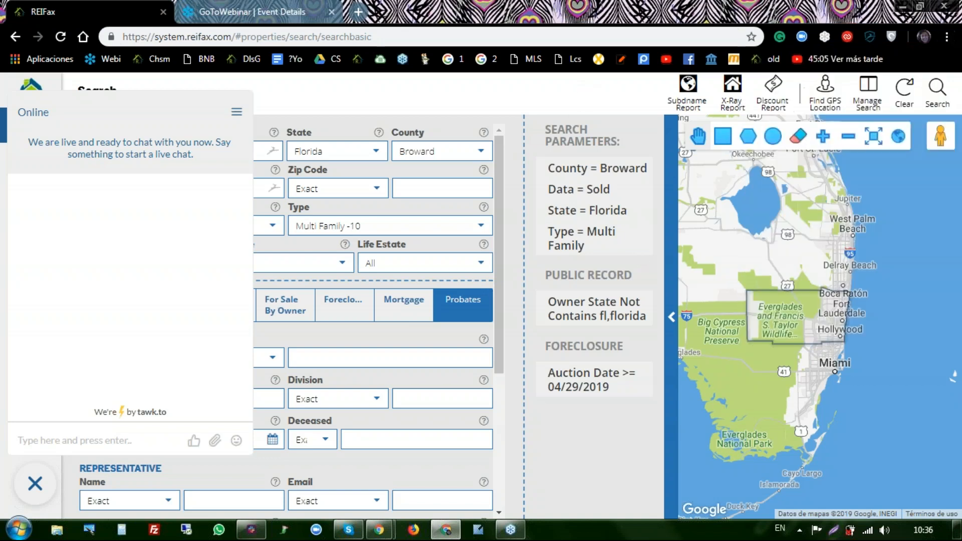
pyautogui.click(954, 22)
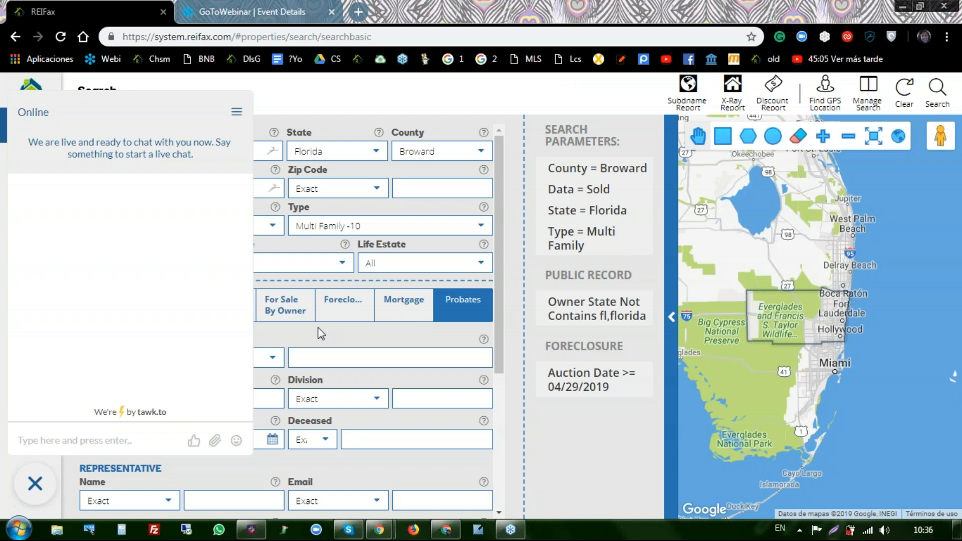